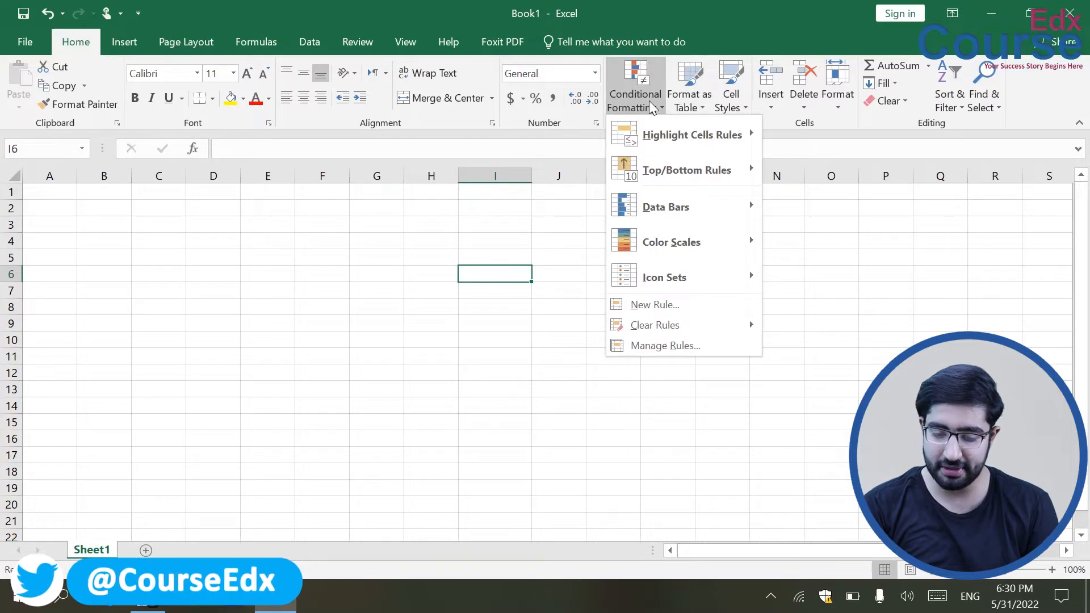
mouse_move(651, 126)
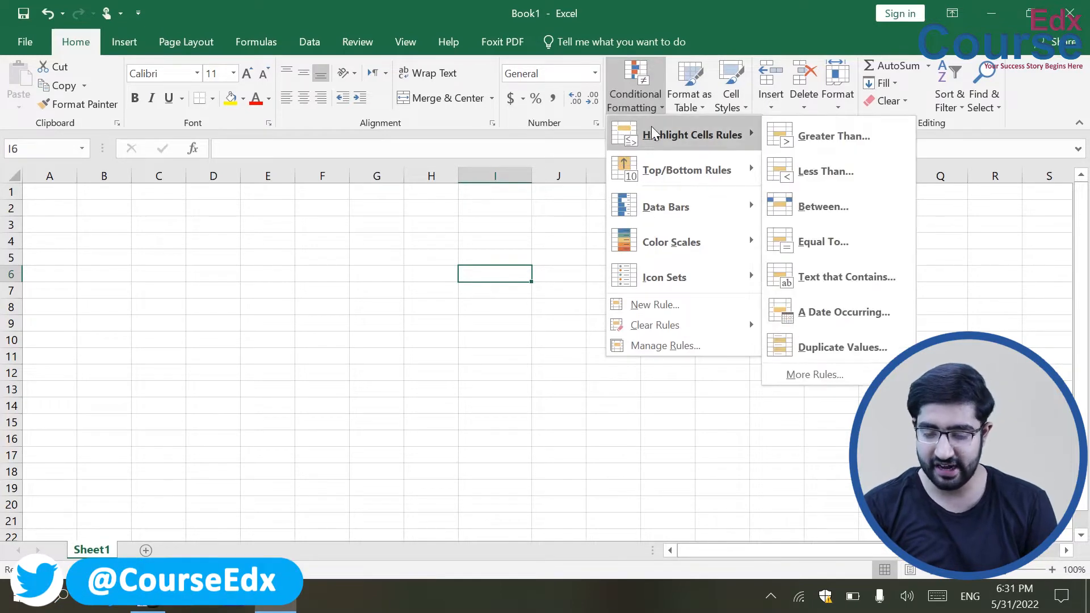
mouse_move(652, 175)
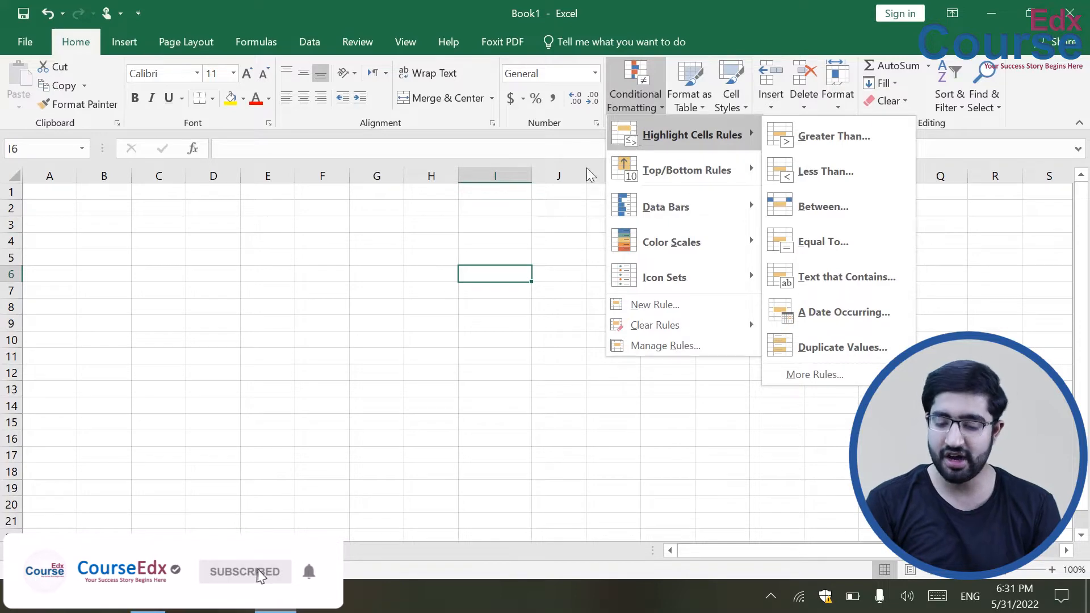
left_click(511, 346)
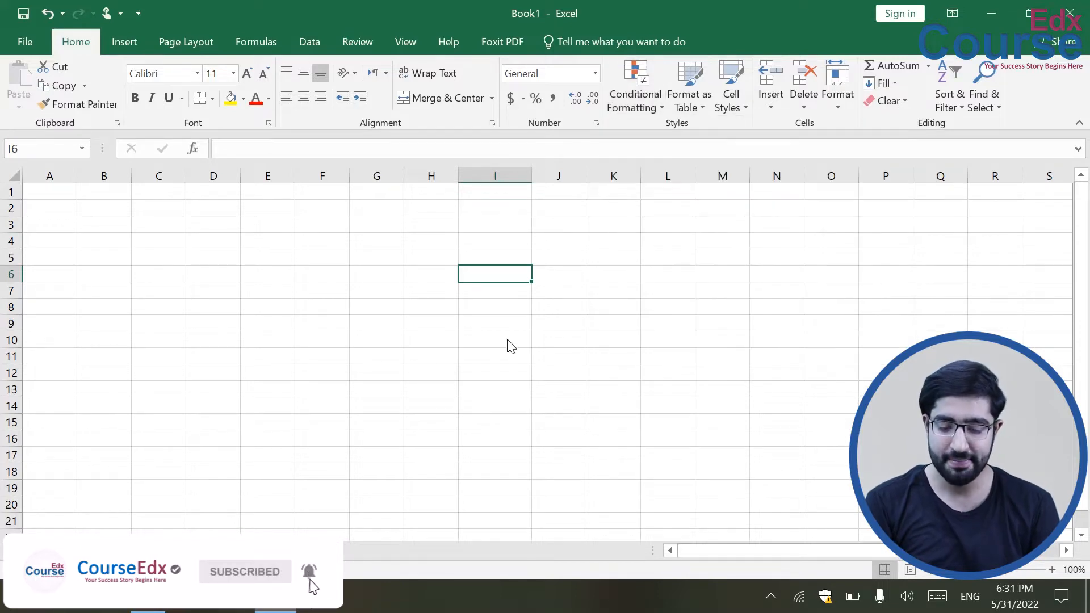
Enter the table headers Name, Class and Marks in cells F7 to H7.
left_click(331, 280)
type("name")
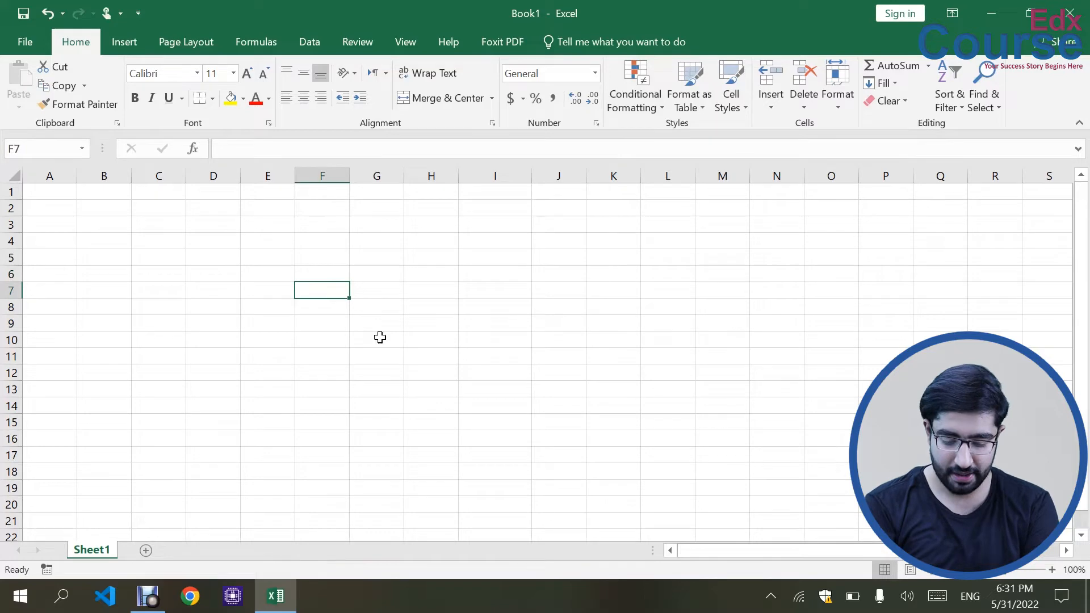
type("Name")
key("Return")
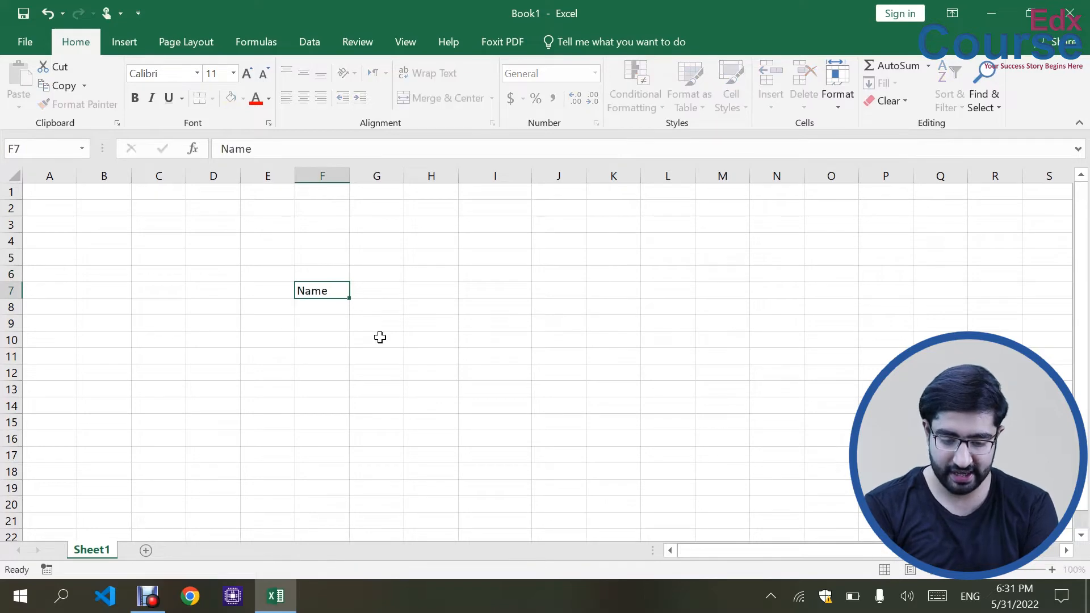
key("Tab")
type("Class")
key("Tab")
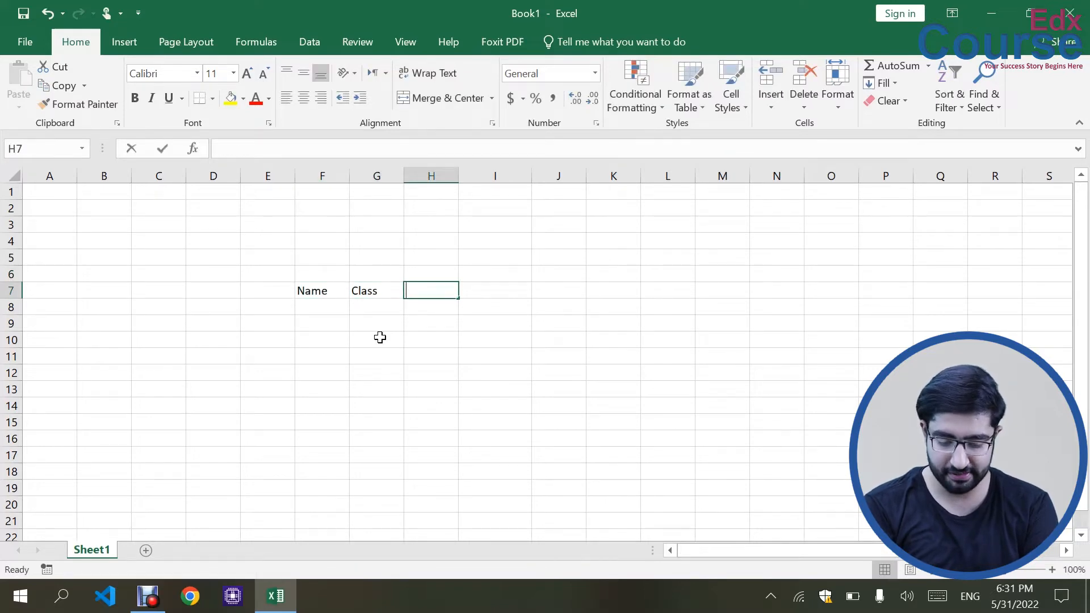
type("Marks")
key("Return")
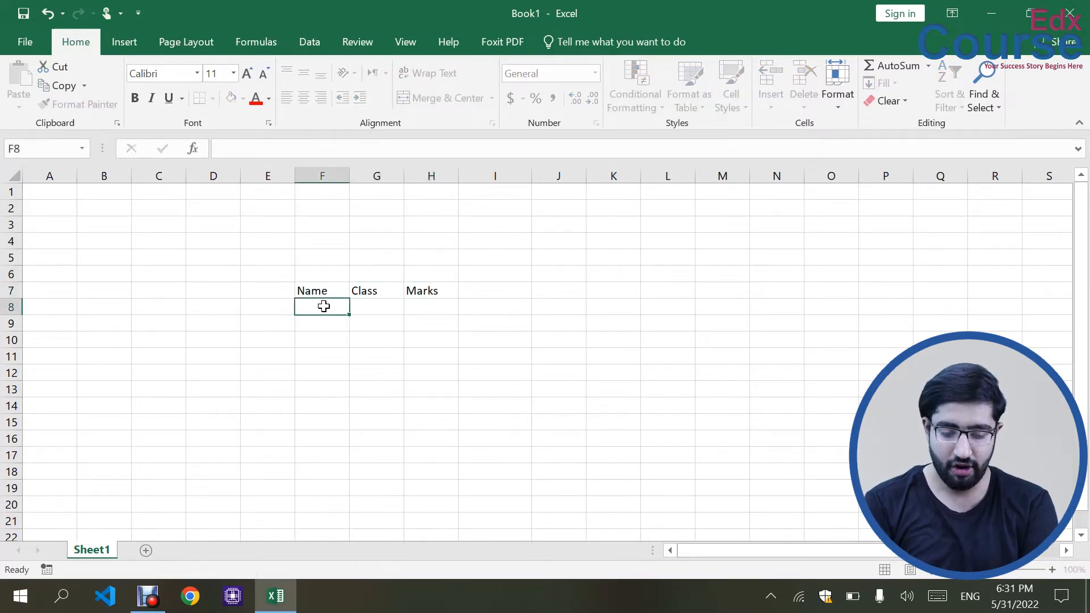
Enter ten students' first names under the Name header, in cells F8 to F17.
type("Ali")
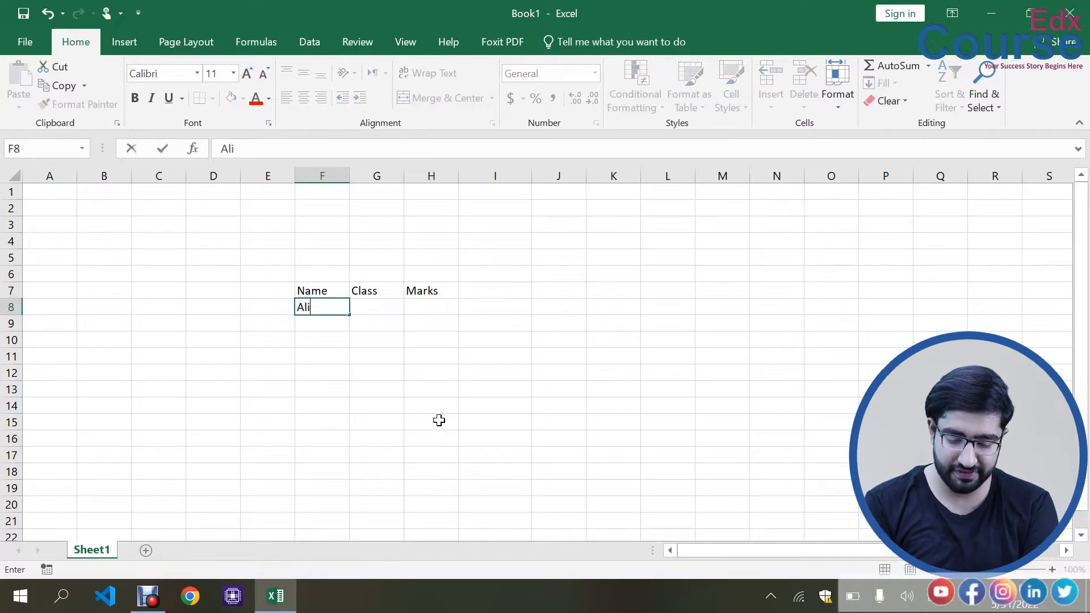
key("Return")
type("Khan")
key("Return")
type("Khubaib")
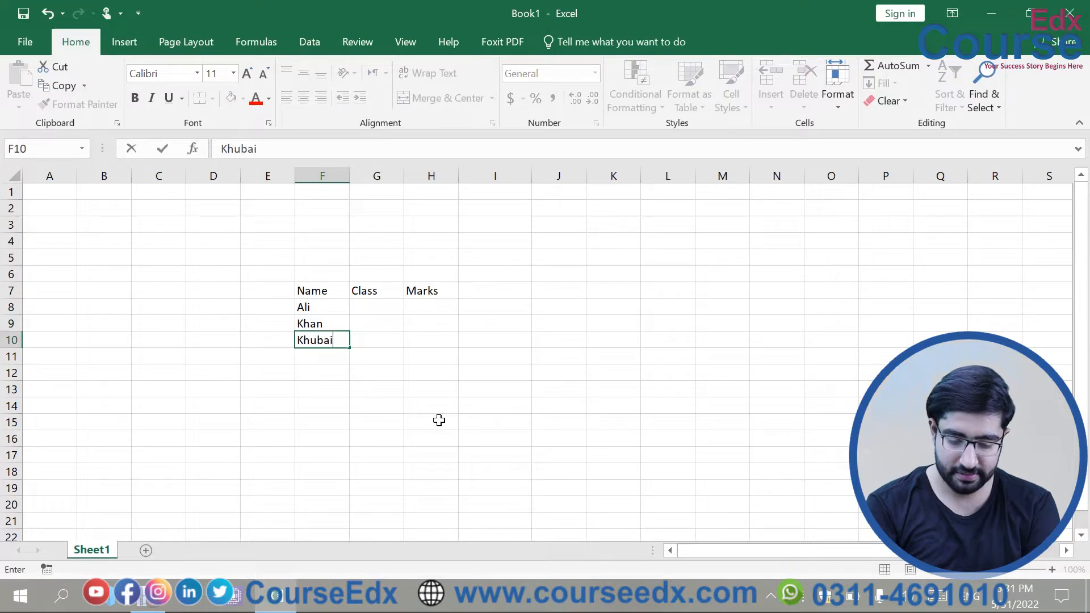
key("Return")
type("Jamal")
key("Return")
type("kamal")
key("Return")
type("Parvez")
key("Return")
type("Faisal")
key("Return")
type("haseeb")
key("Return")
type("Naeem")
key("Return")
type("Osama")
Enter Software and Computer in G8 and G9 and fill the alternating pattern down to G17.
left_click(371, 309)
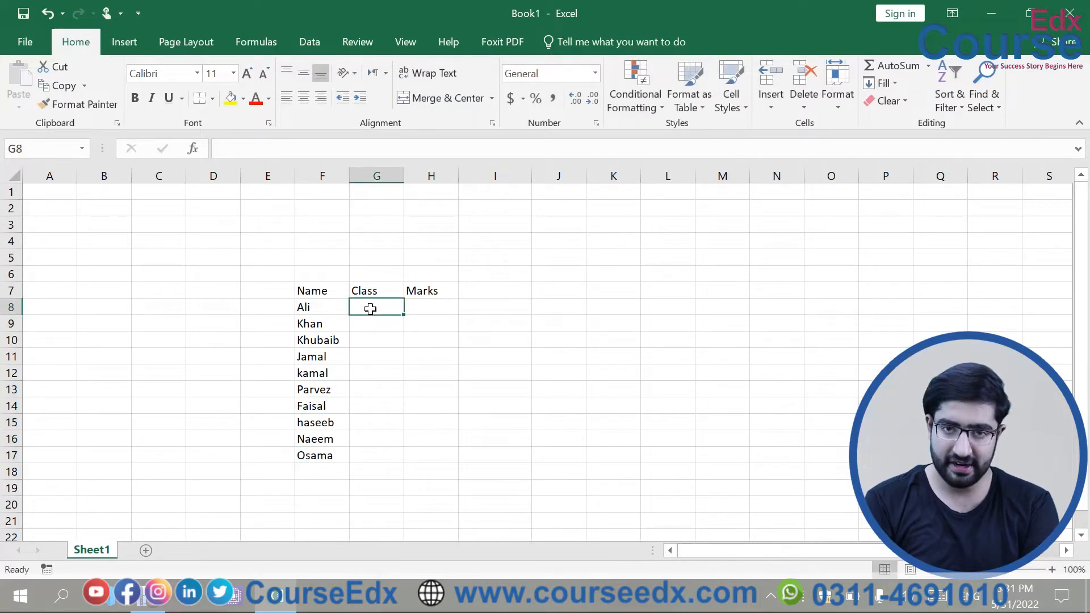
type("Software")
key("Return")
type("Computer")
left_click(388, 362)
left_click_drag(375, 307, 402, 463)
left_click(490, 440)
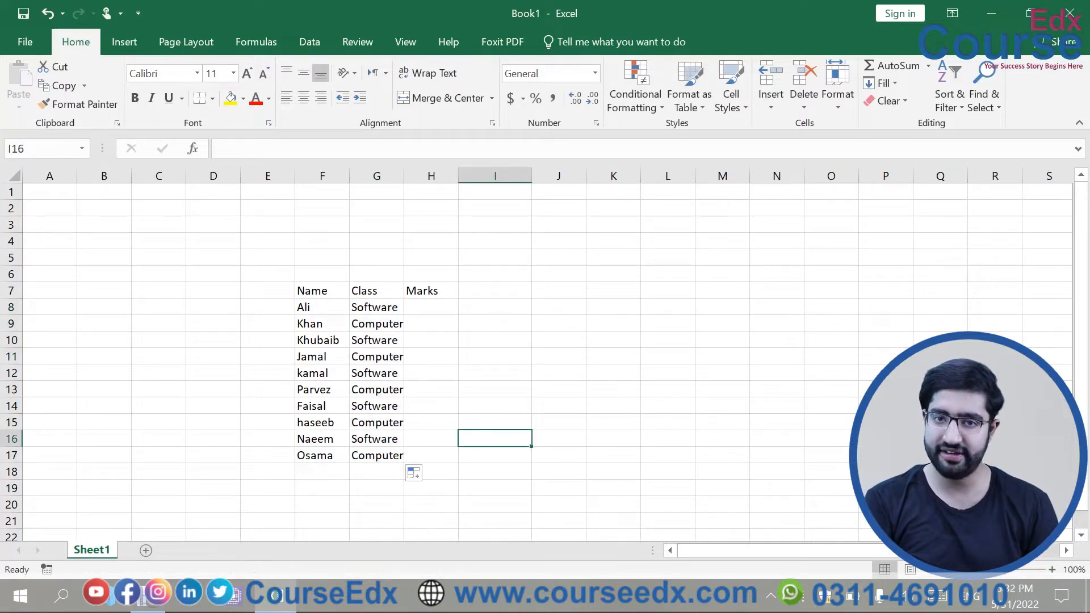
Enter the marks 10 to 100 in increments of 10 in cells H8 to H17.
left_click(432, 309)
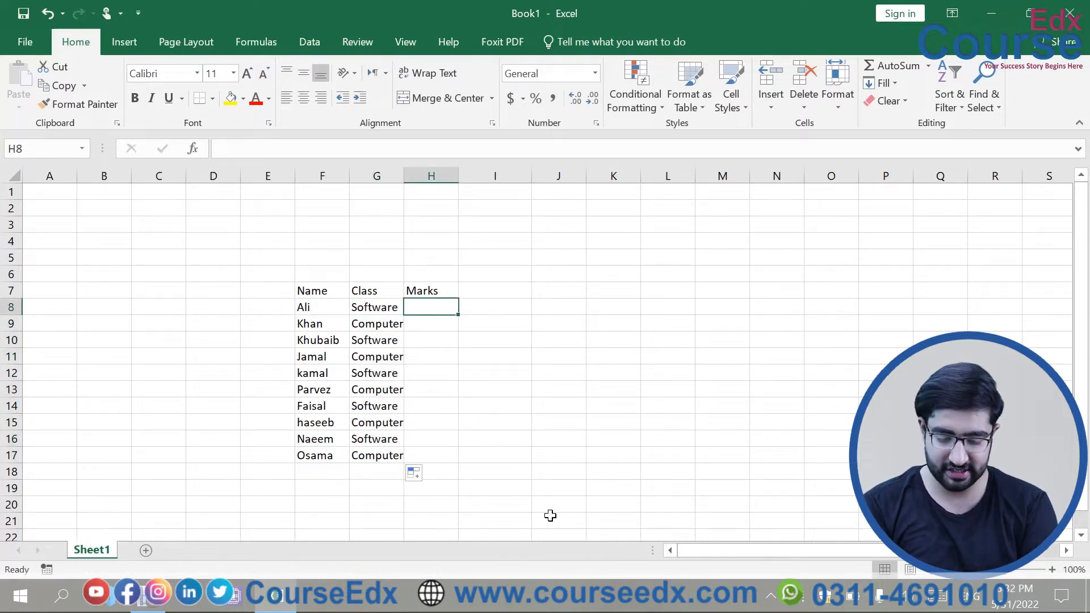
type("10")
key("Return")
type("20")
key("Return")
type("30")
key("Return")
type("40")
key("Return")
type("50")
key("Return")
type("60")
key("Return")
type("70")
key("Return")
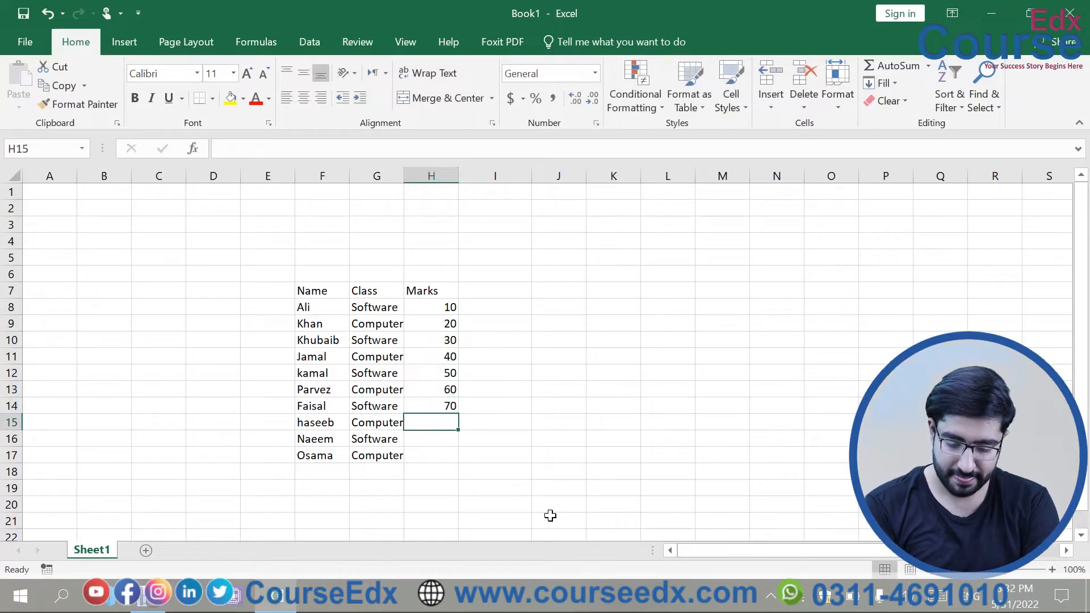
type("80")
key("Return")
type("90")
key("Return")
type("100")
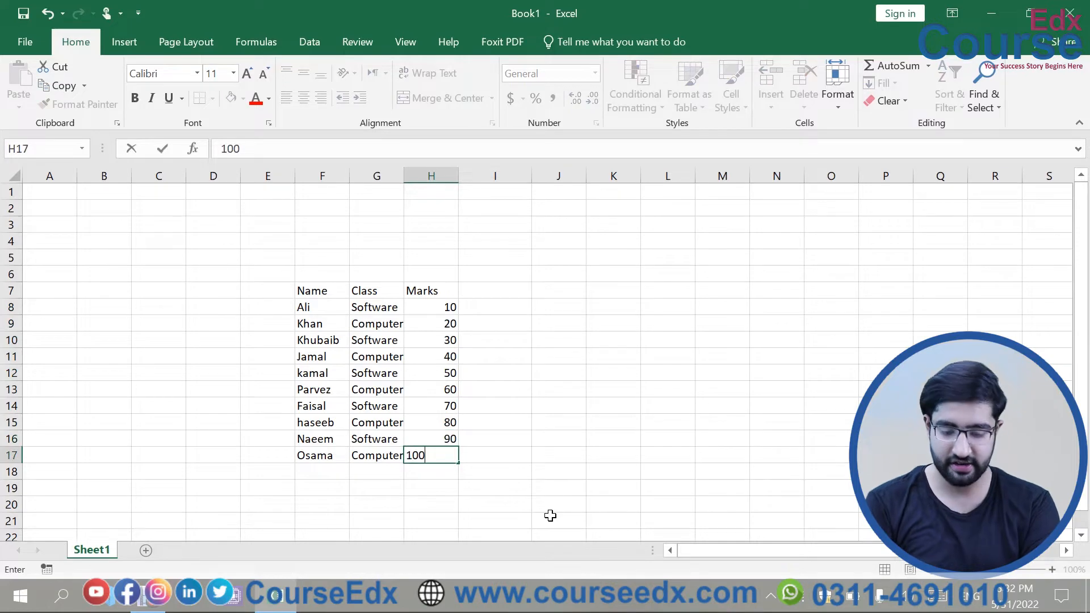
left_click(560, 489)
Centre the contents of the whole table horizontally, applying the alignment to E6:I19.
left_click_drag(290, 274, 479, 488)
left_click(301, 99)
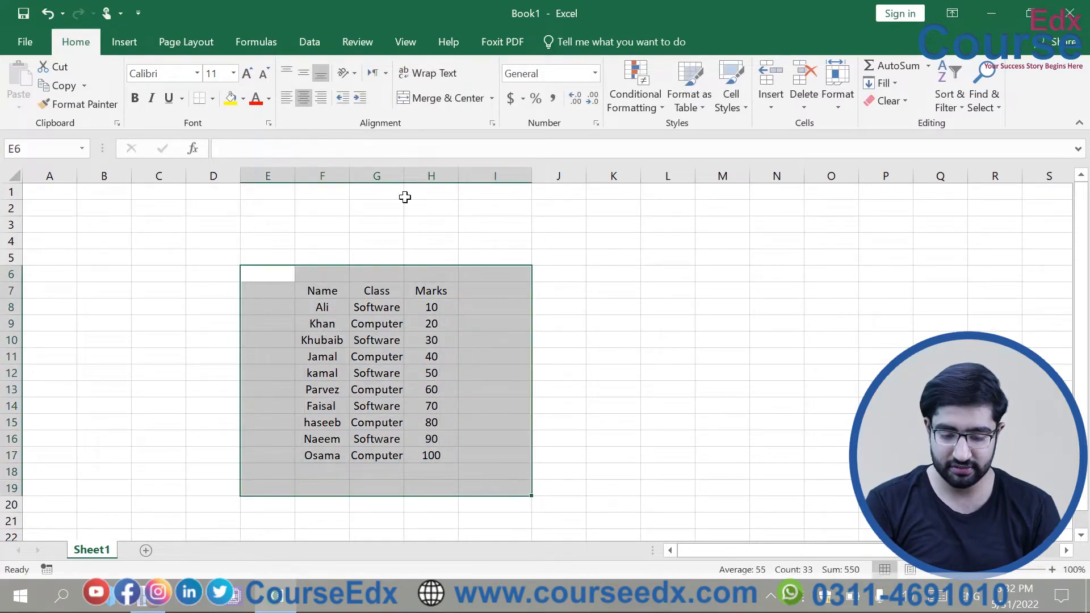
left_click(616, 360)
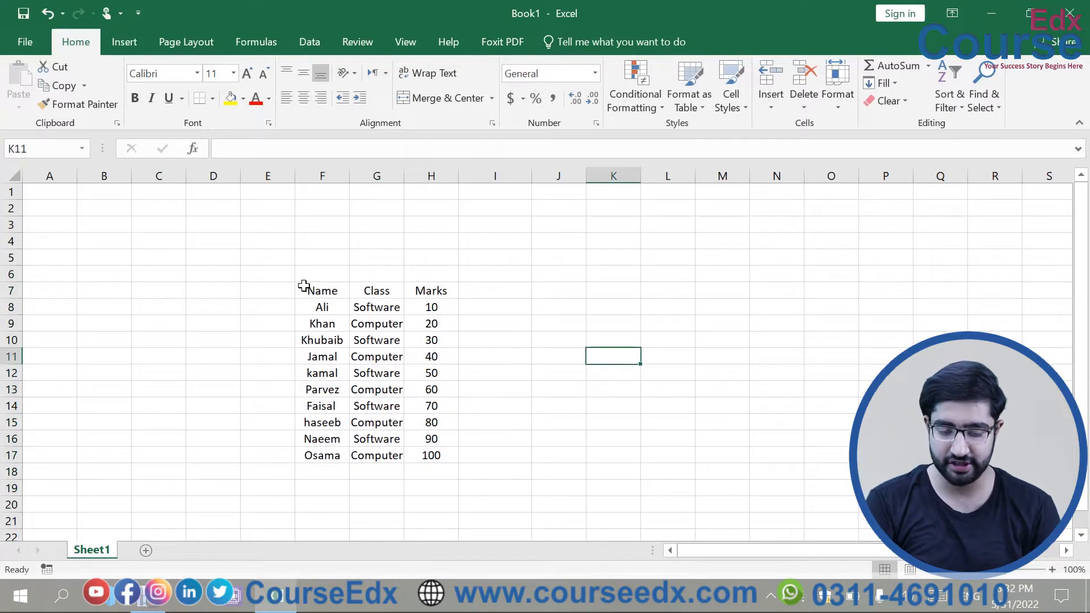
Fill the header cells F7:H7 with the standard light blue colour.
left_click_drag(303, 285, 449, 293)
scroll(352, 227, "down", 1)
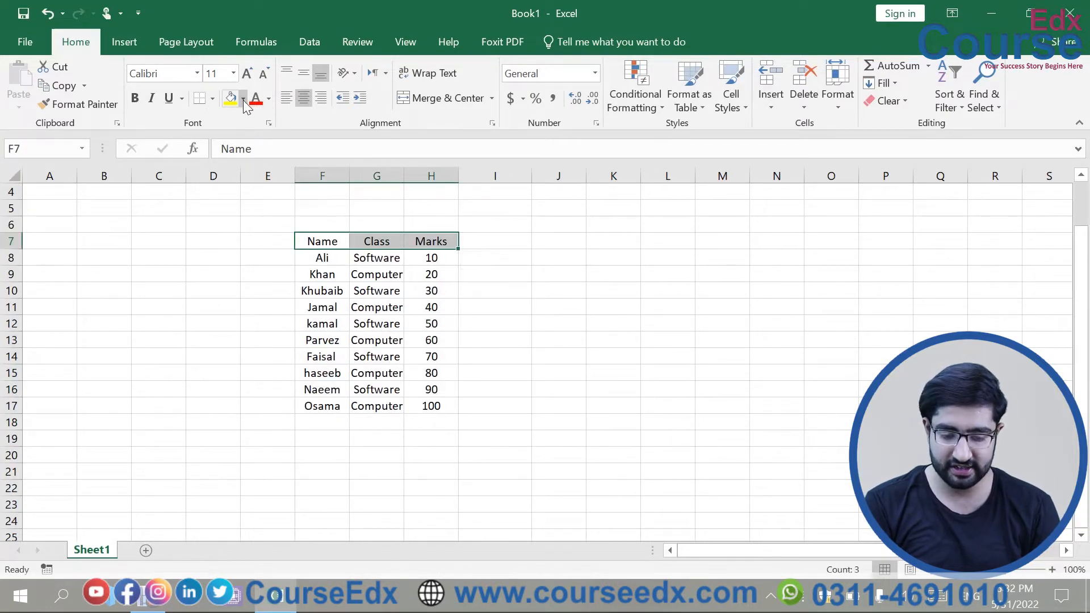
left_click(243, 98)
left_click(312, 226)
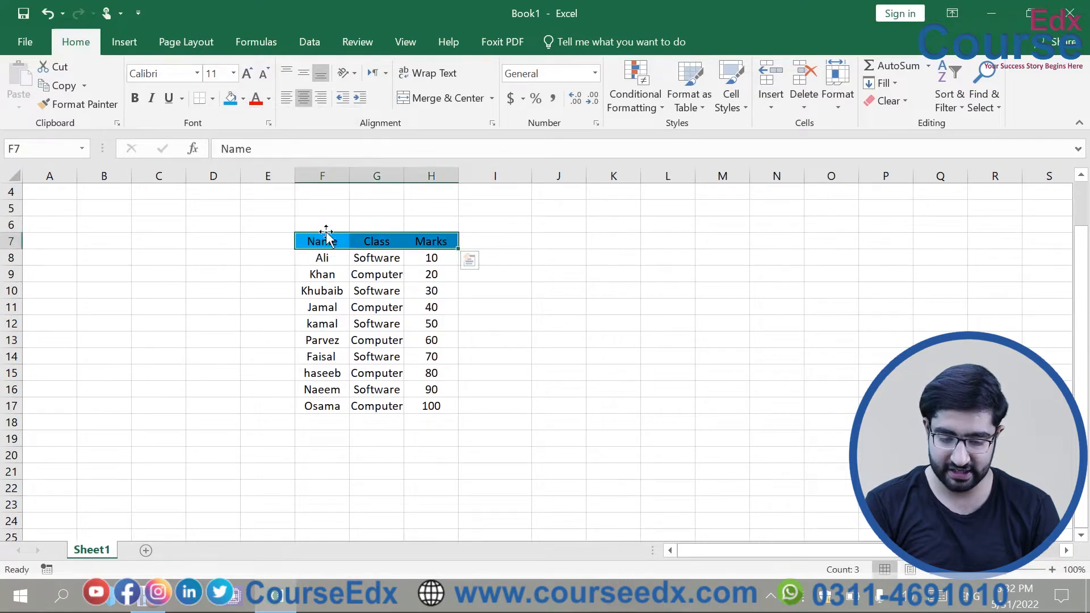
left_click(604, 403)
Fill the data cells F8:H17 with the gold theme colour.
left_click_drag(304, 259, 429, 403)
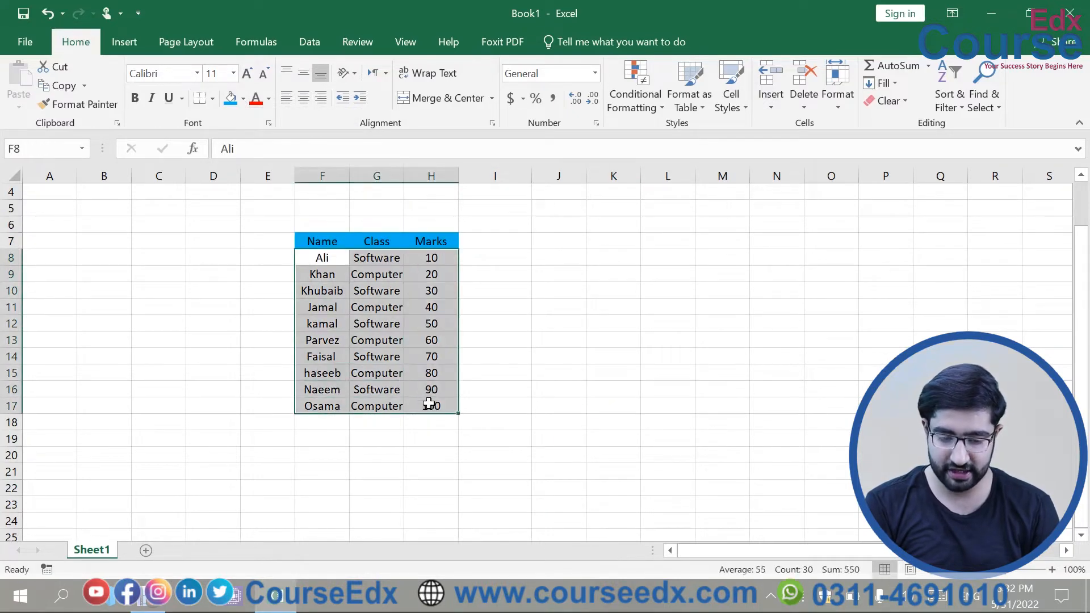
left_click(243, 98)
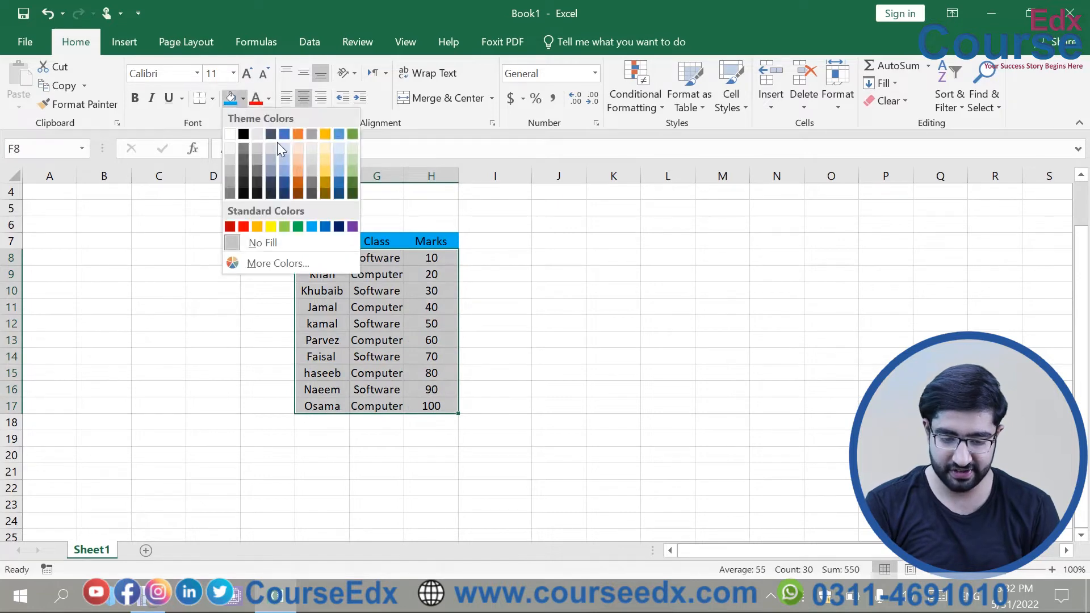
left_click(321, 133)
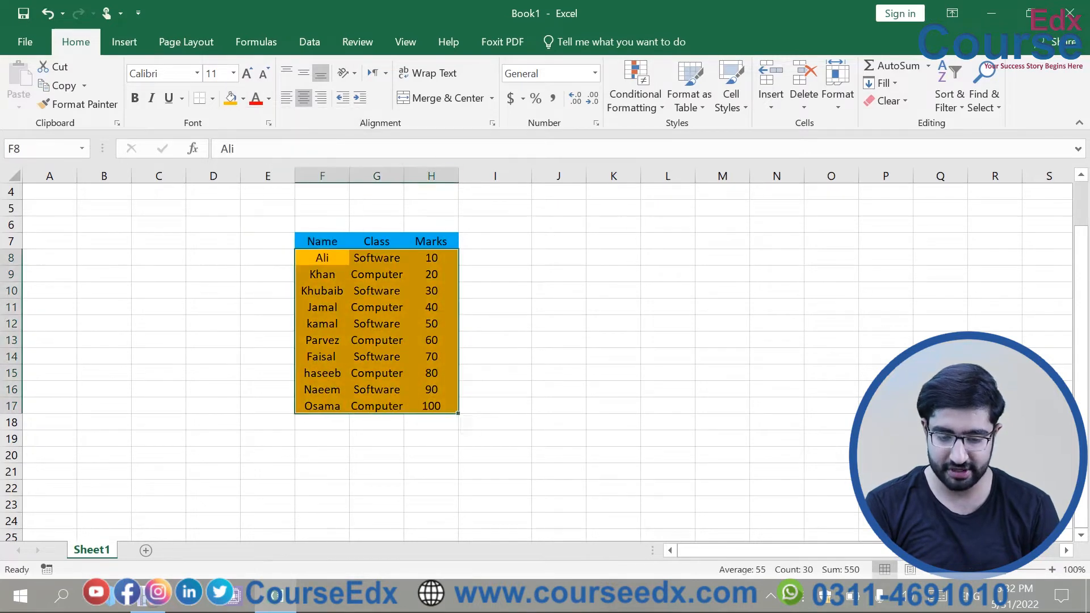
left_click(754, 323)
Apply all borders to the table range F7:H17.
left_click_drag(299, 241, 420, 392)
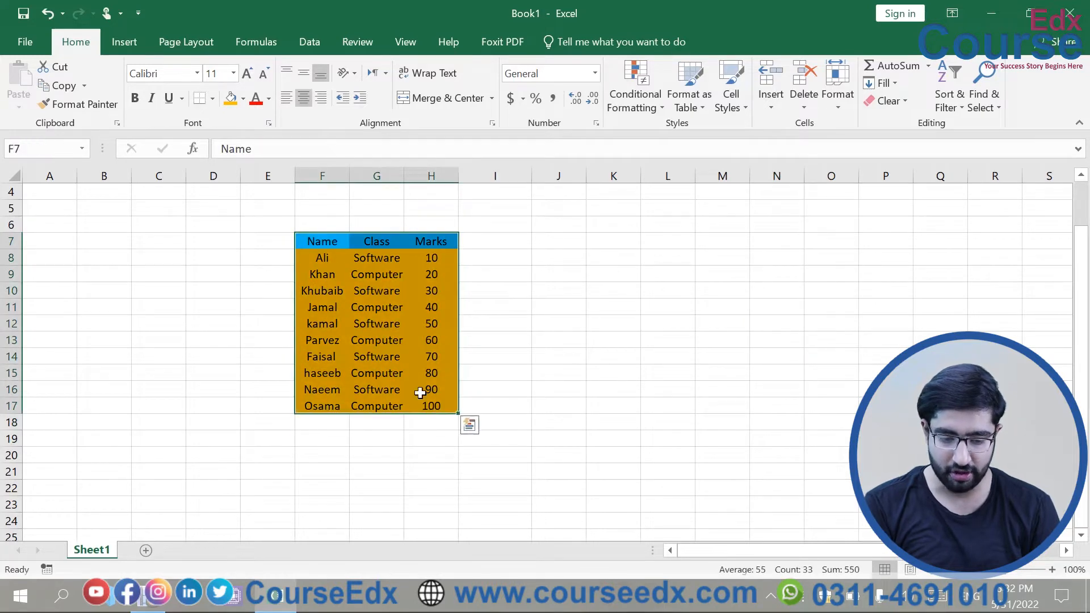
left_click(212, 100)
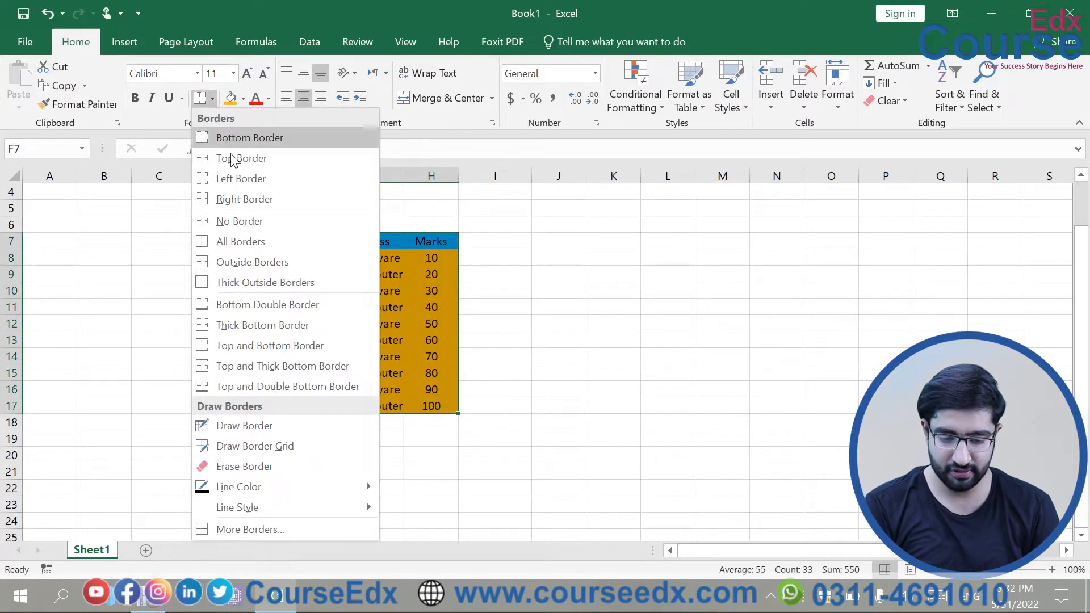
left_click(256, 244)
left_click(654, 340)
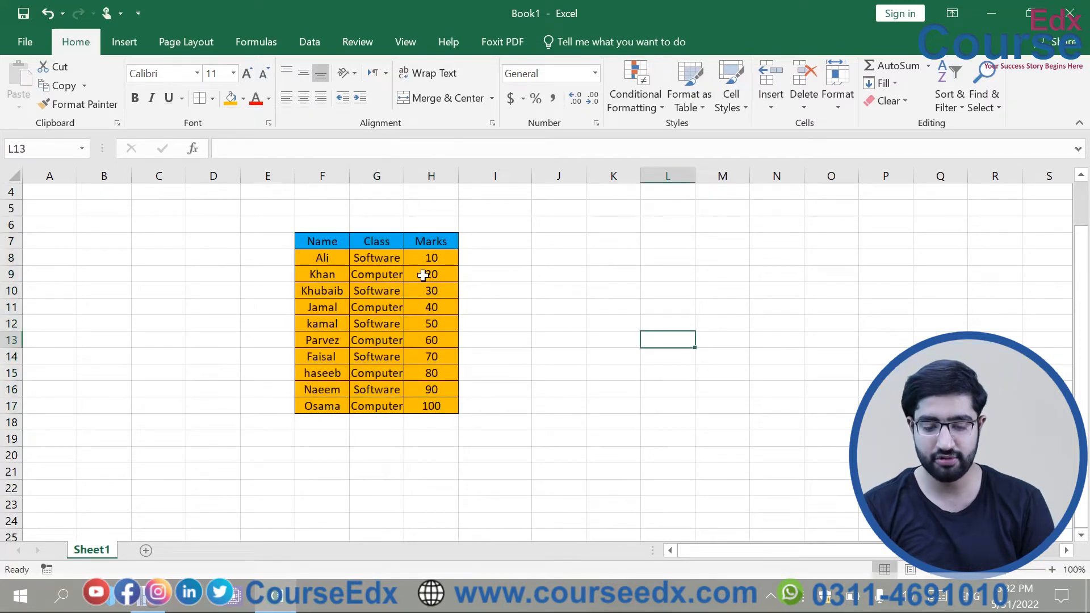
Auto-fit the width of the Class column and change the header row's text colour to white.
double_click(403, 171)
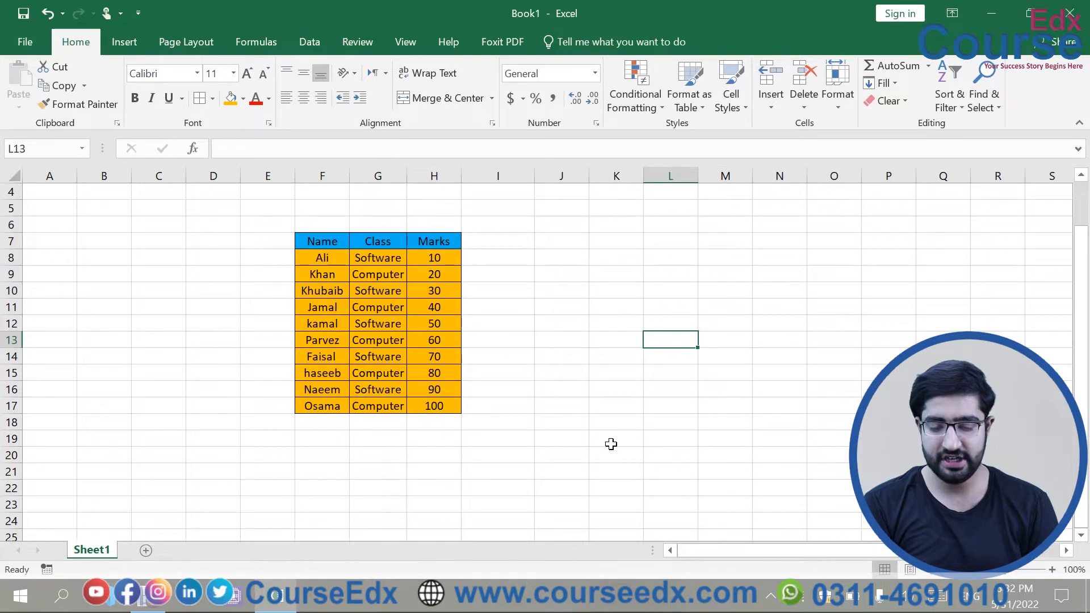
left_click(305, 239)
left_click(626, 320)
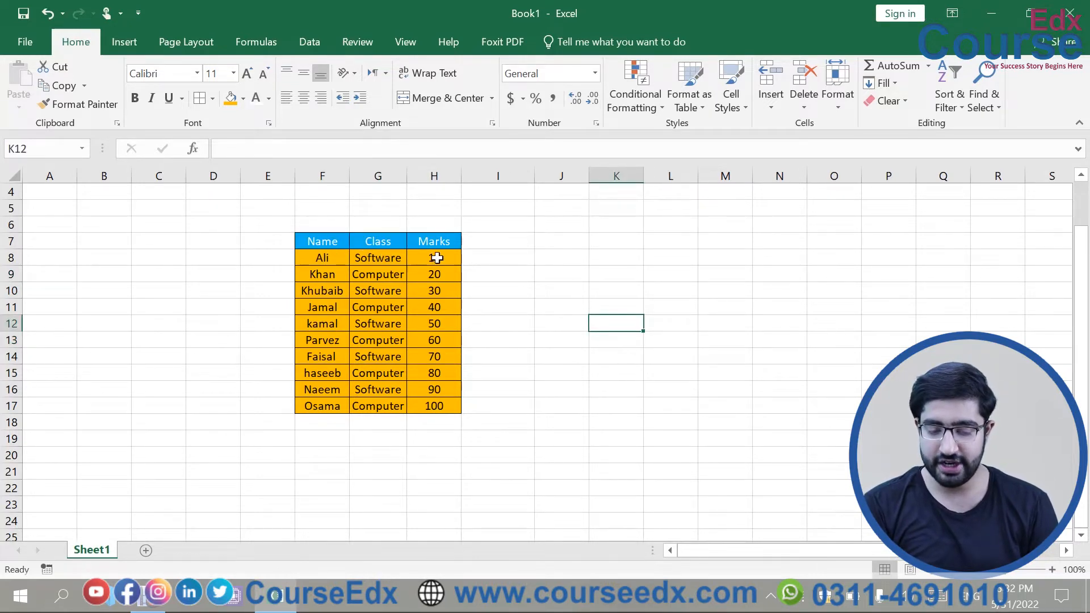
Change the fill of the marks in H8:H17 to white.
left_click_drag(437, 256, 436, 406)
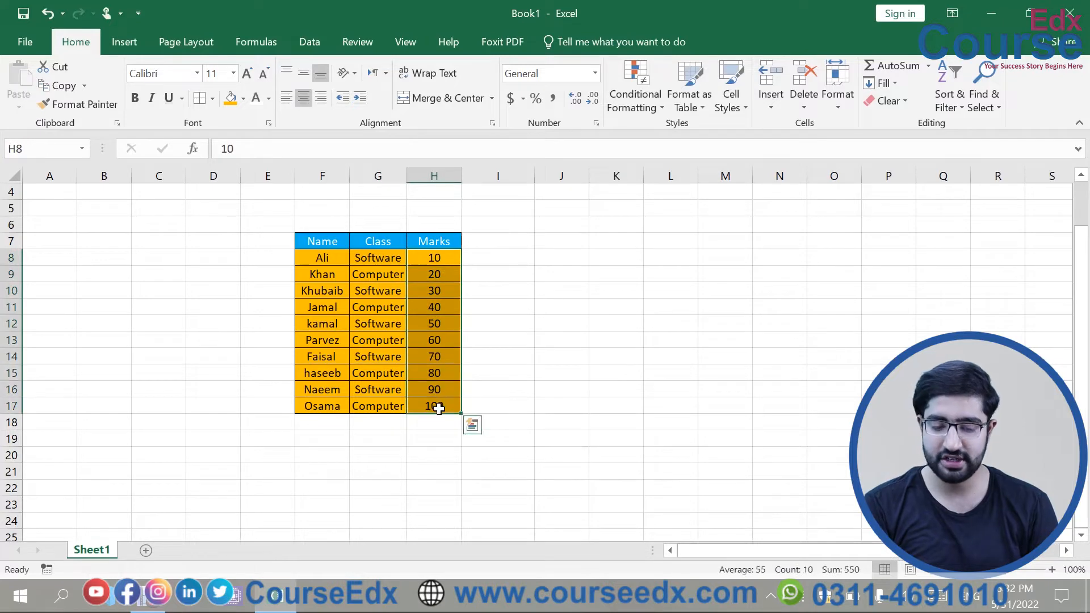
left_click(243, 100)
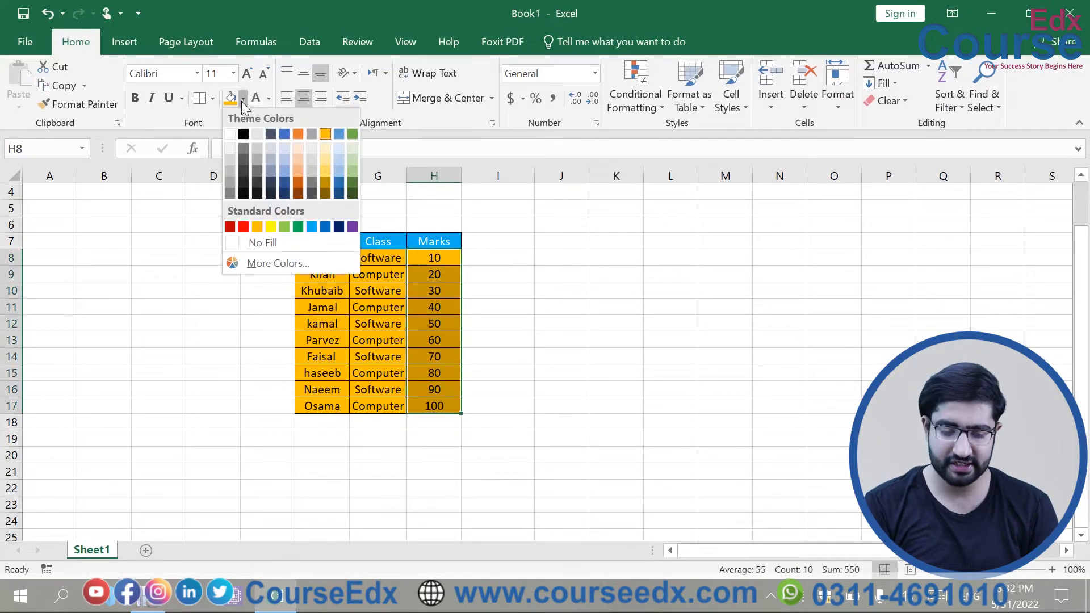
left_click(230, 134)
left_click(479, 257)
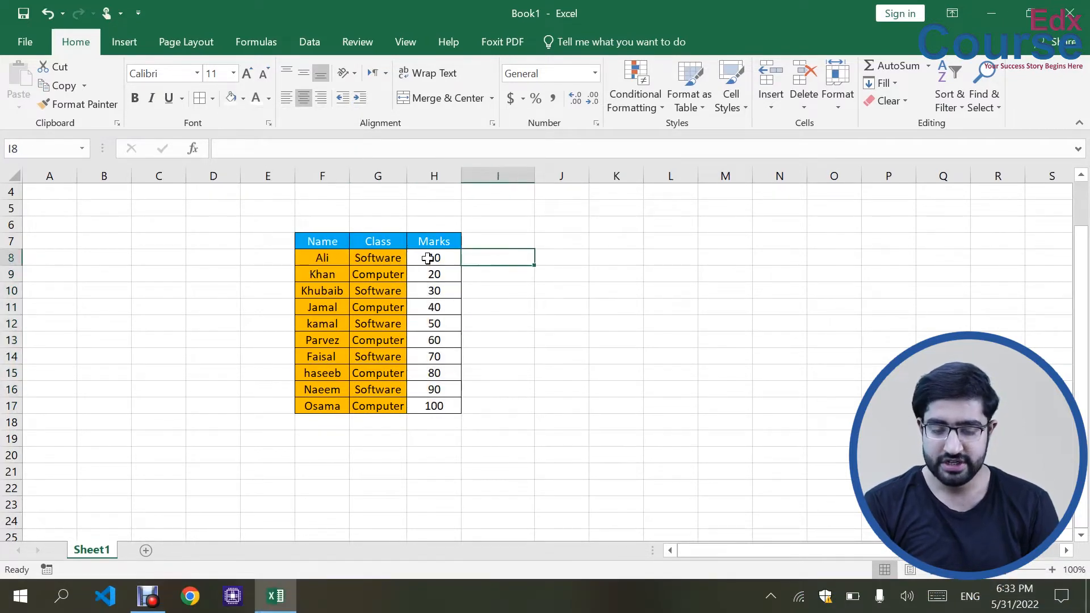
left_click(428, 258)
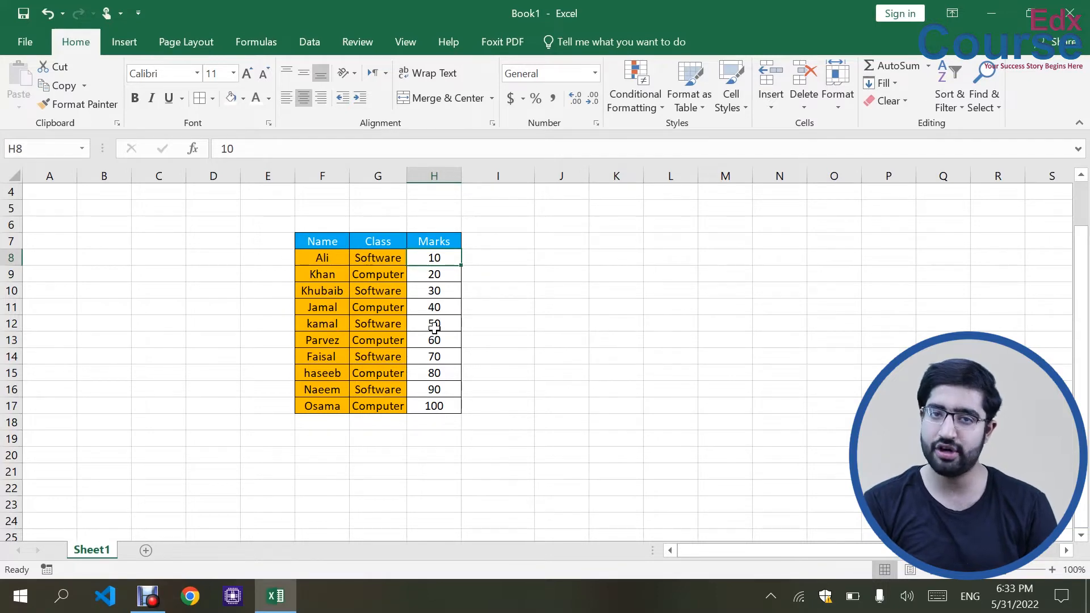
left_click(568, 313)
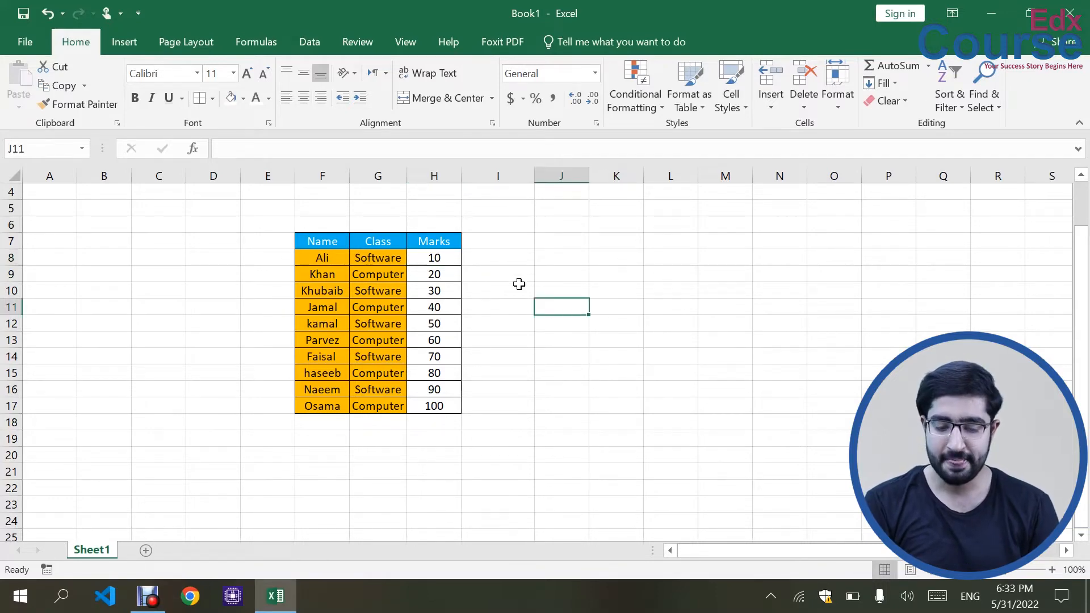
Add a Greater Than highlight rule to the marks in H8:H17 for values above 30, with Green Fill with Dark Green Text.
left_click_drag(432, 259, 429, 407)
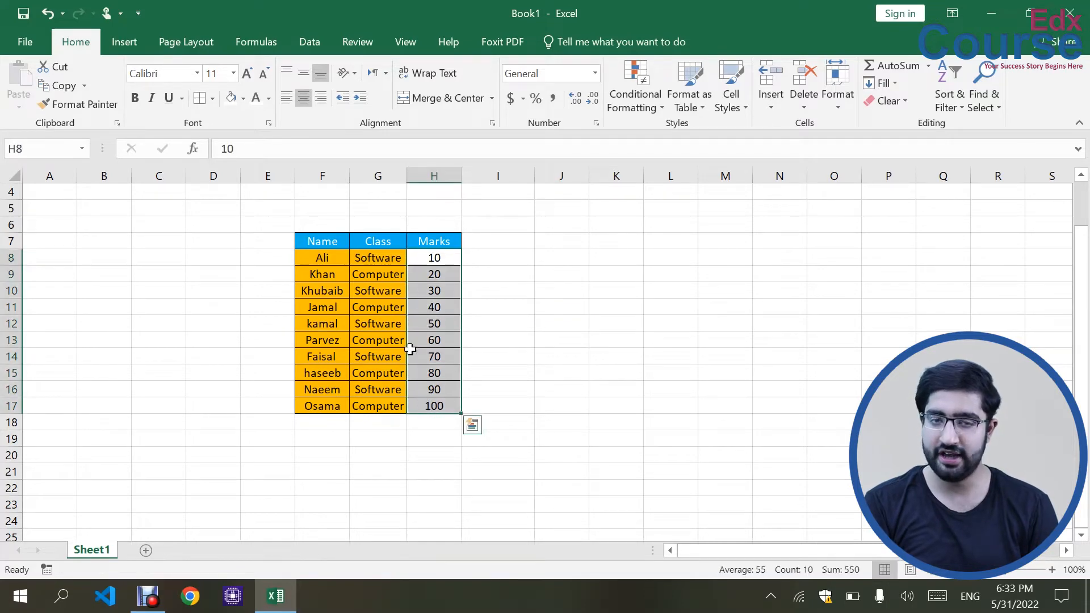
left_click(656, 108)
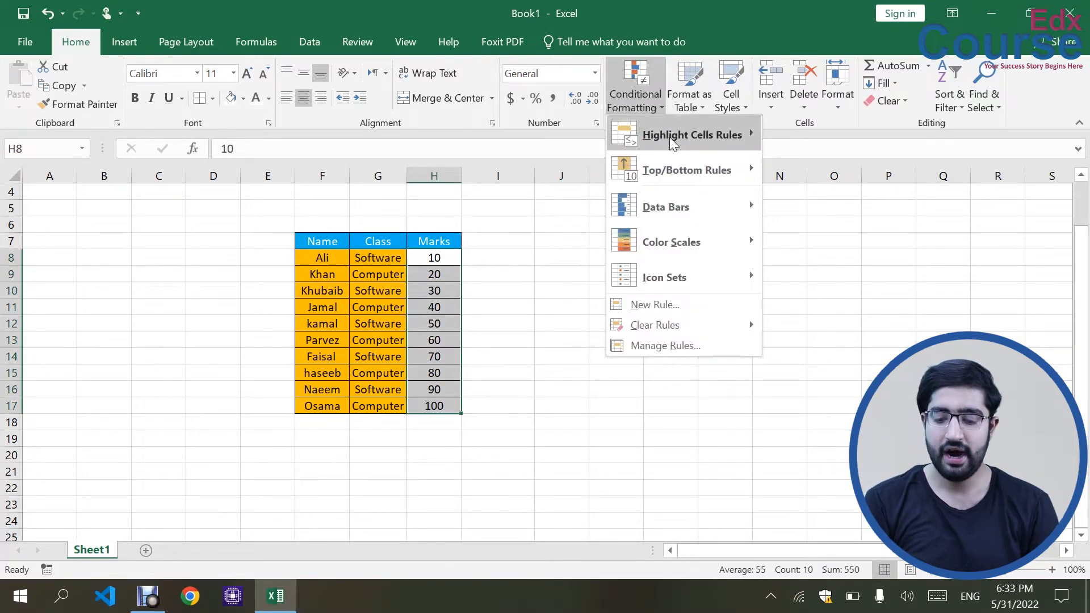
mouse_move(672, 143)
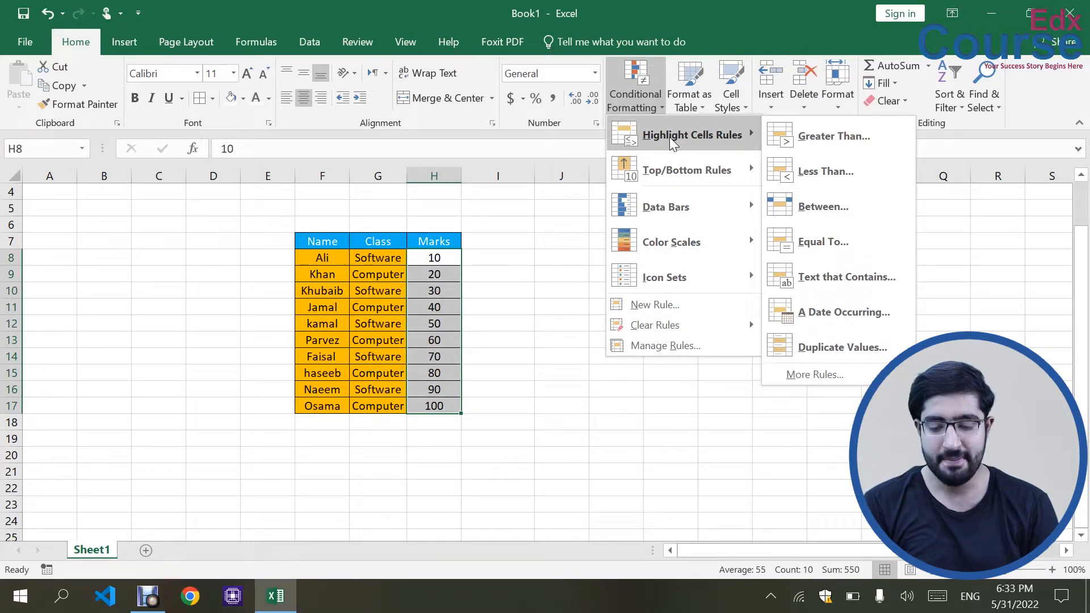
left_click(800, 137)
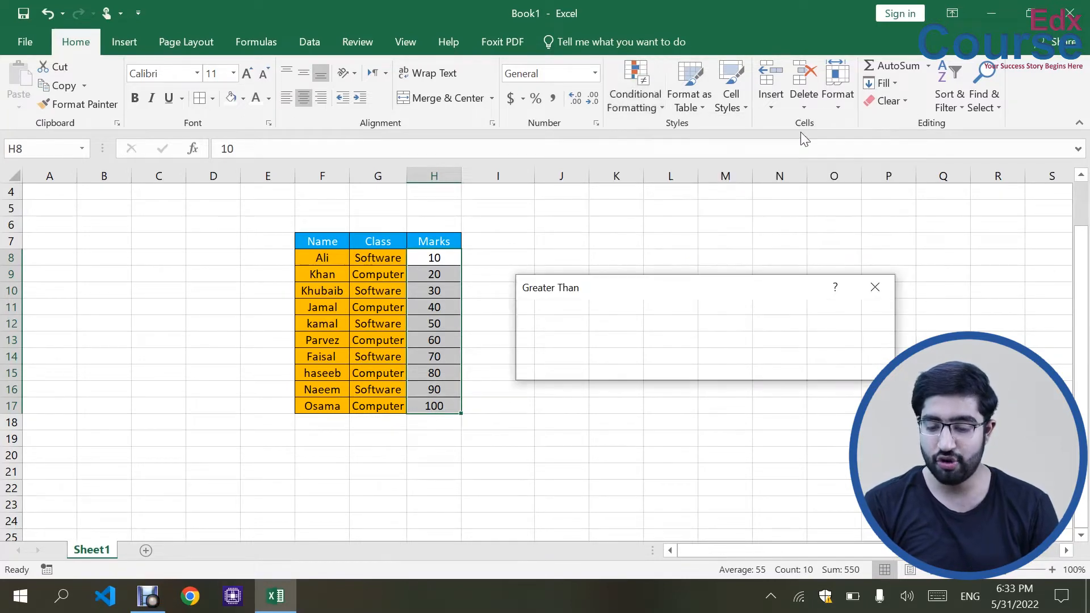
key("BackSpace")
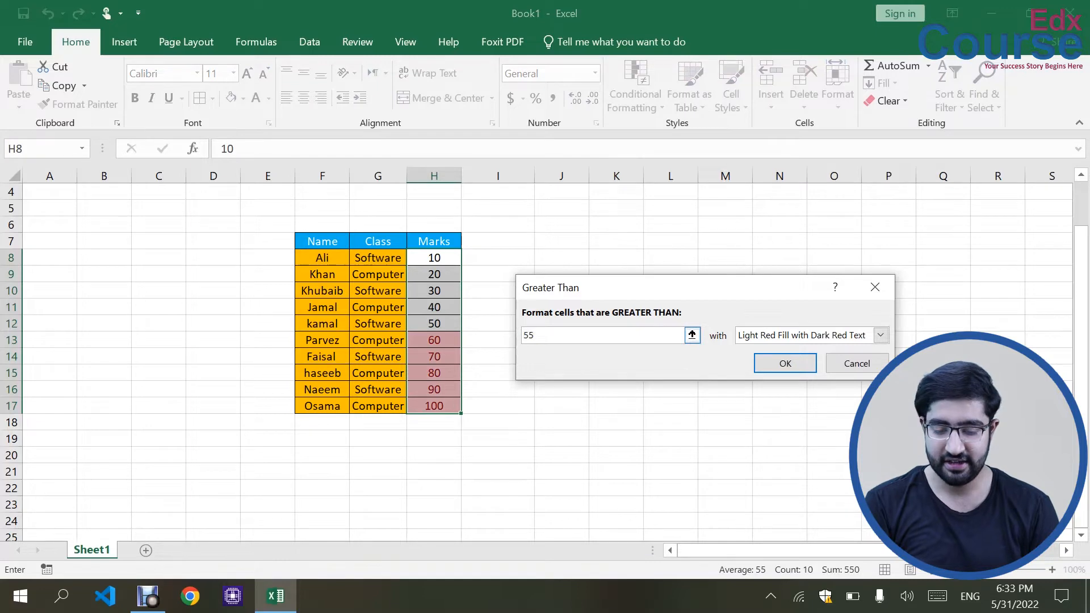
type("30")
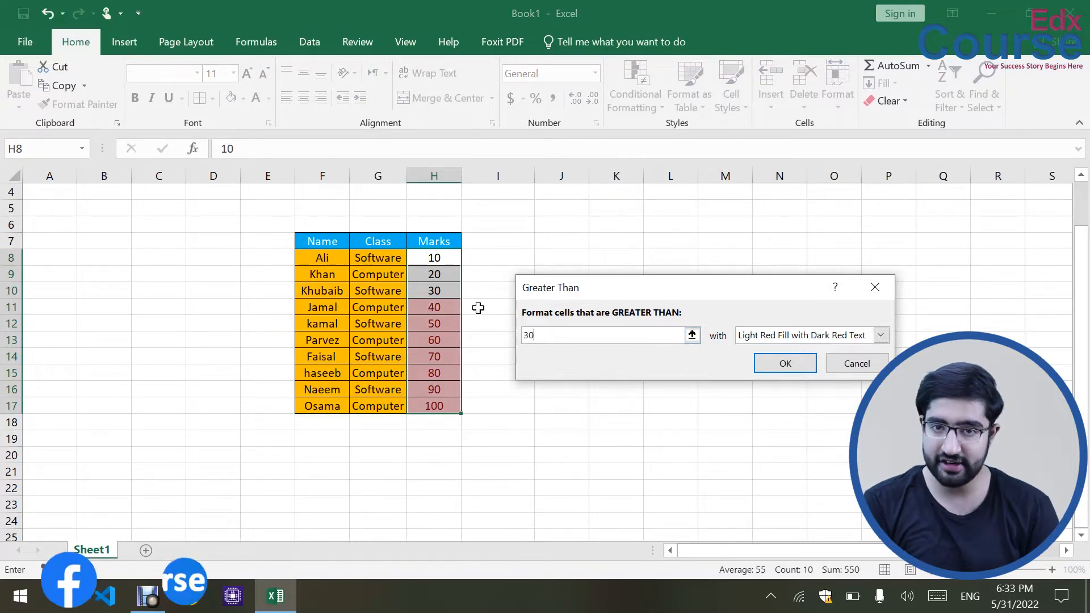
left_click(884, 337)
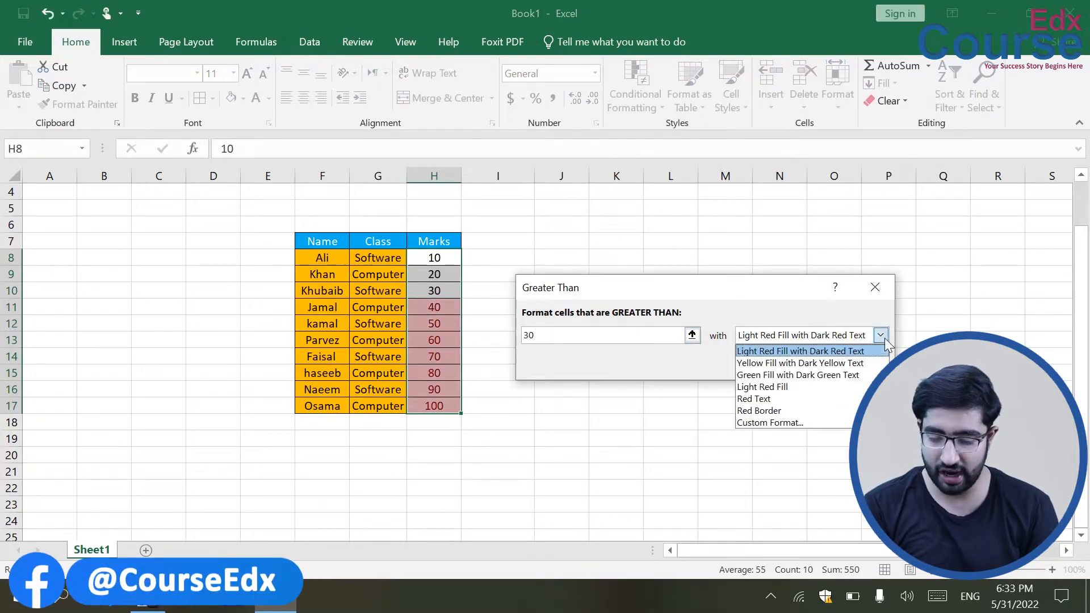
left_click(817, 374)
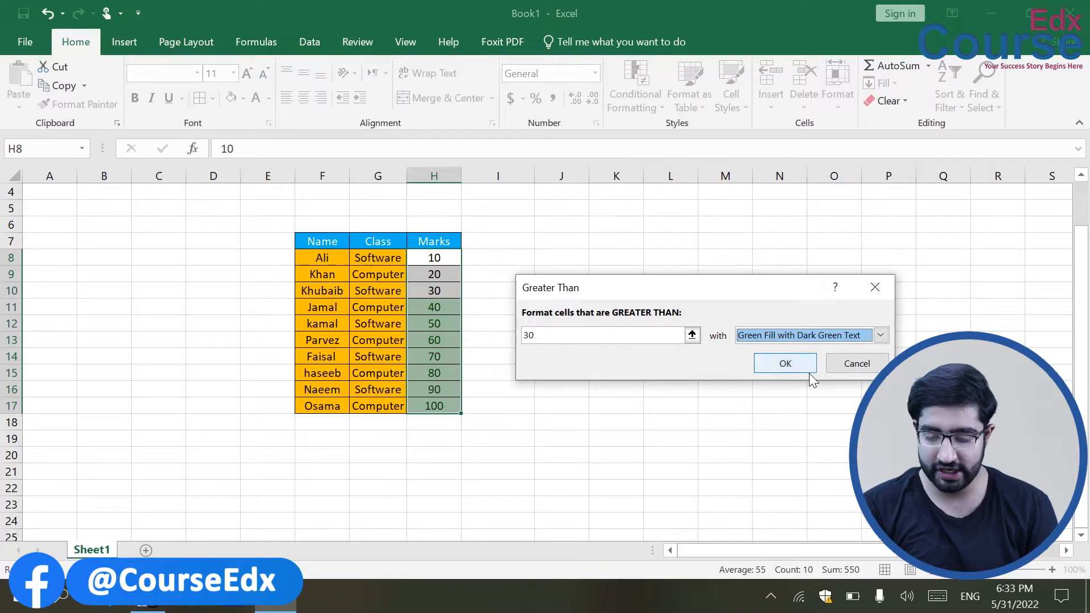
left_click(806, 367)
left_click(620, 388)
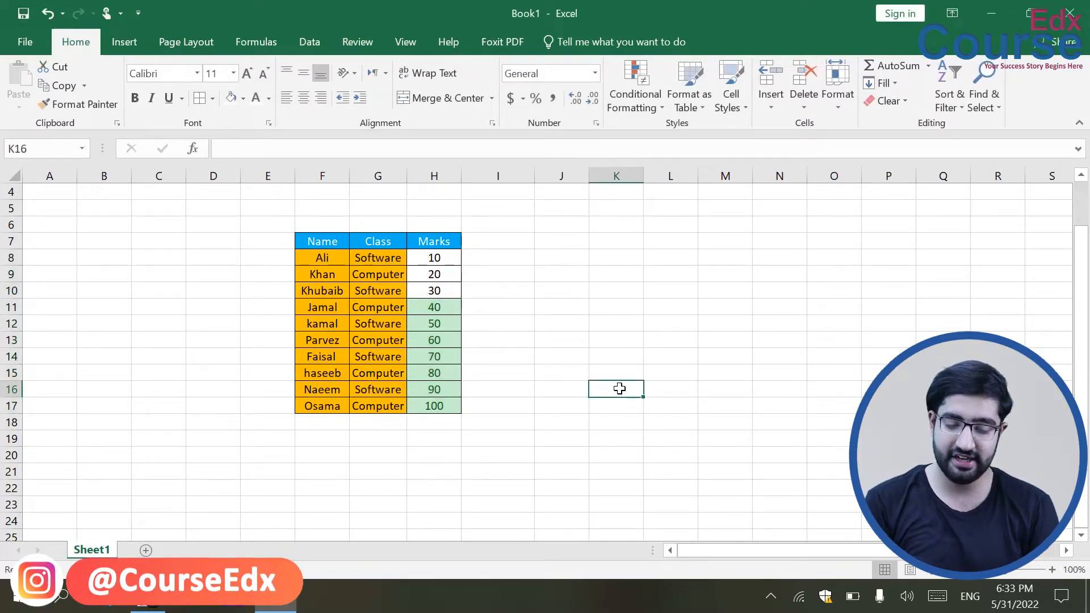
Test the highlight rule by changing the mark in H12 to 23, and undo the change.
left_click(450, 329)
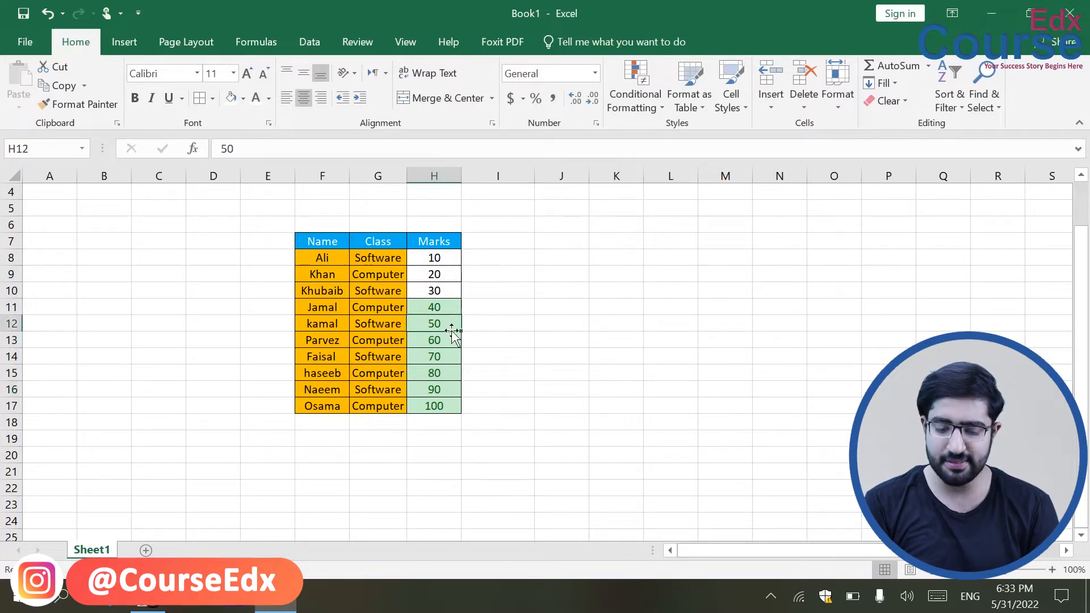
key("Delete")
key("Delete")
type("23")
key("Return")
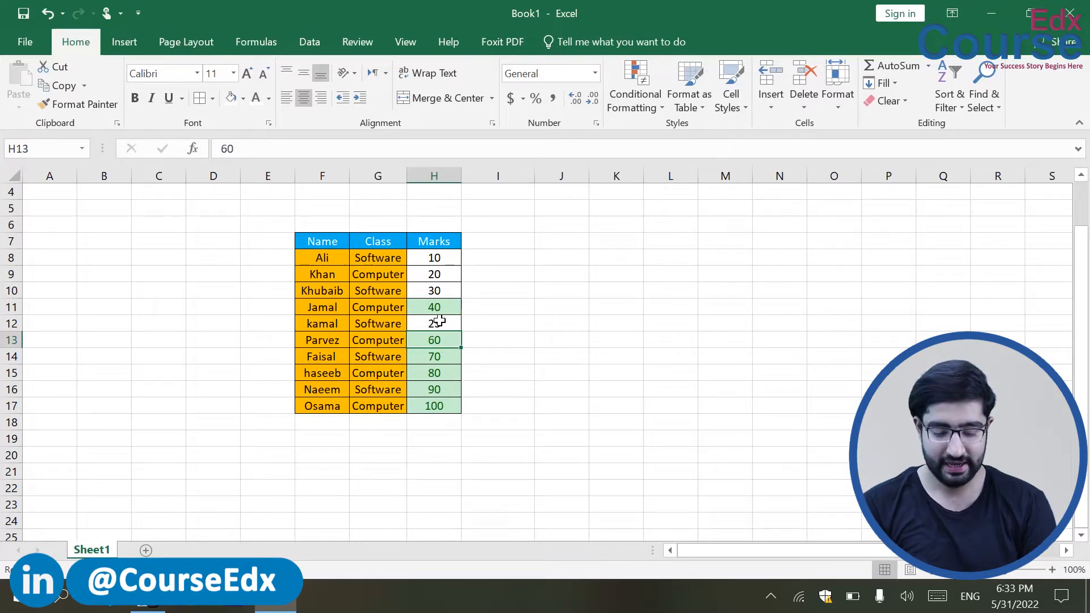
key("ctrl+z")
left_click(734, 263)
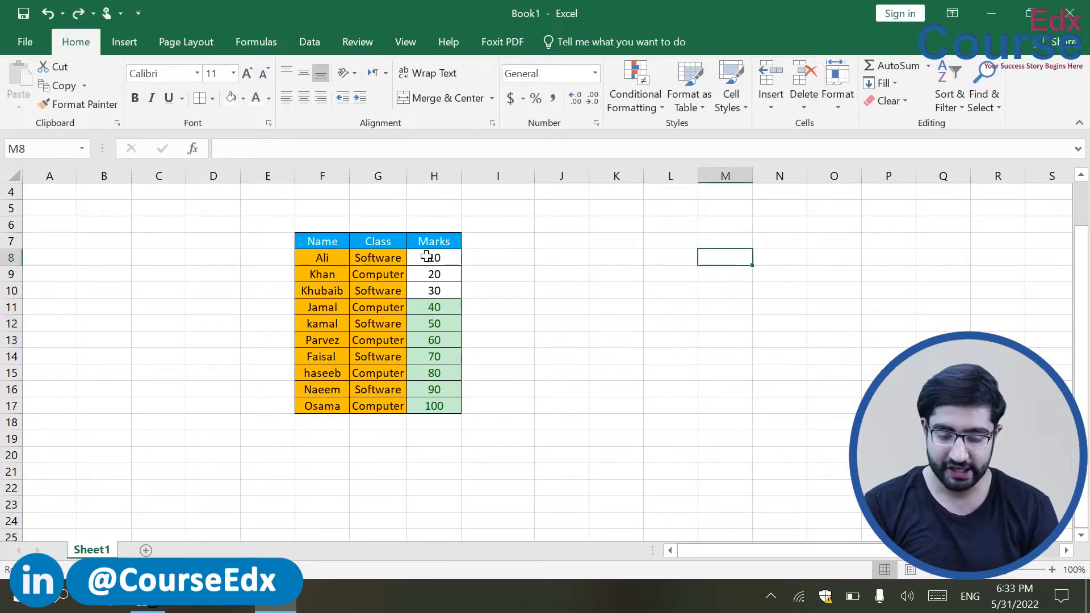
left_click_drag(426, 256, 431, 404)
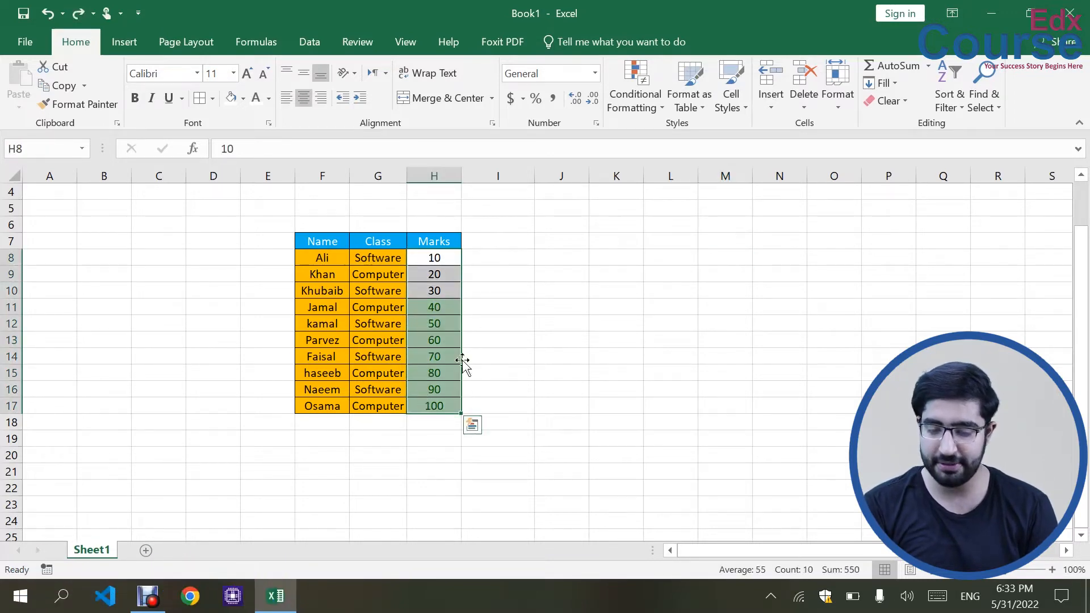
left_click(647, 98)
mouse_move(674, 134)
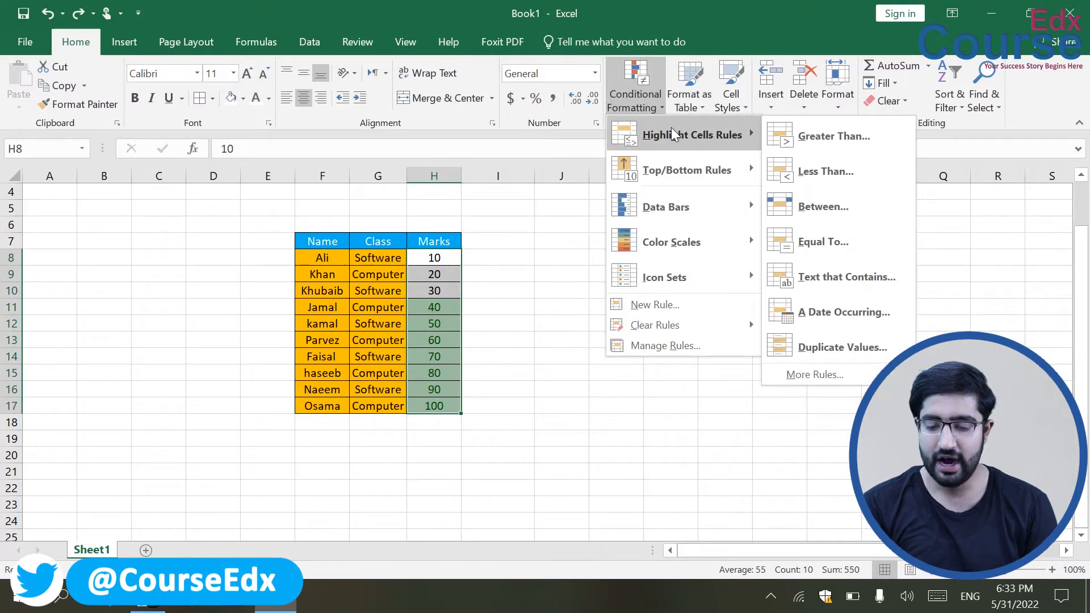
left_click(856, 129)
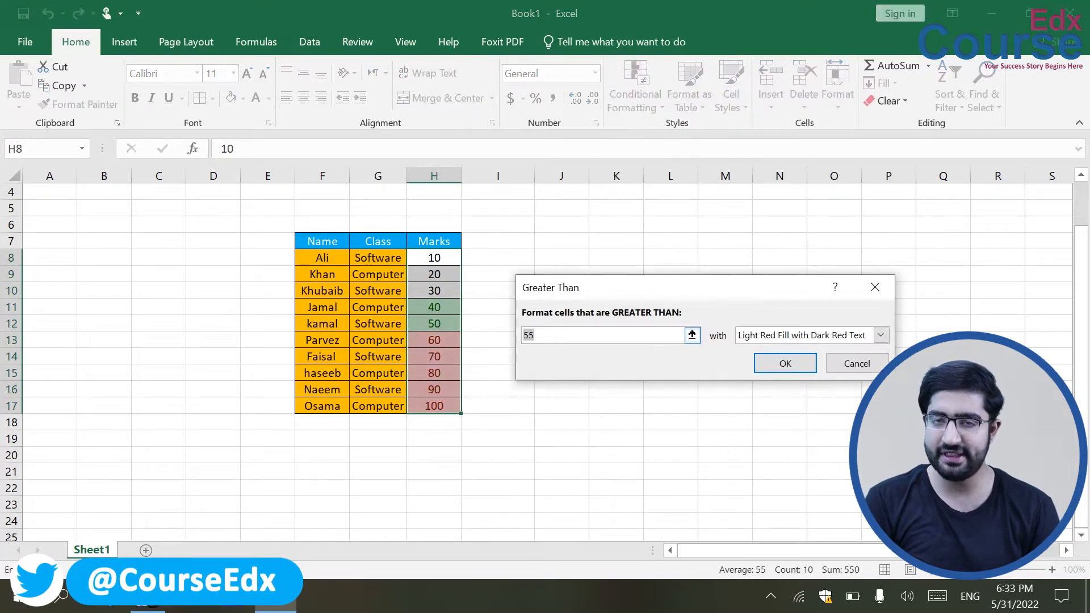
left_click(874, 287)
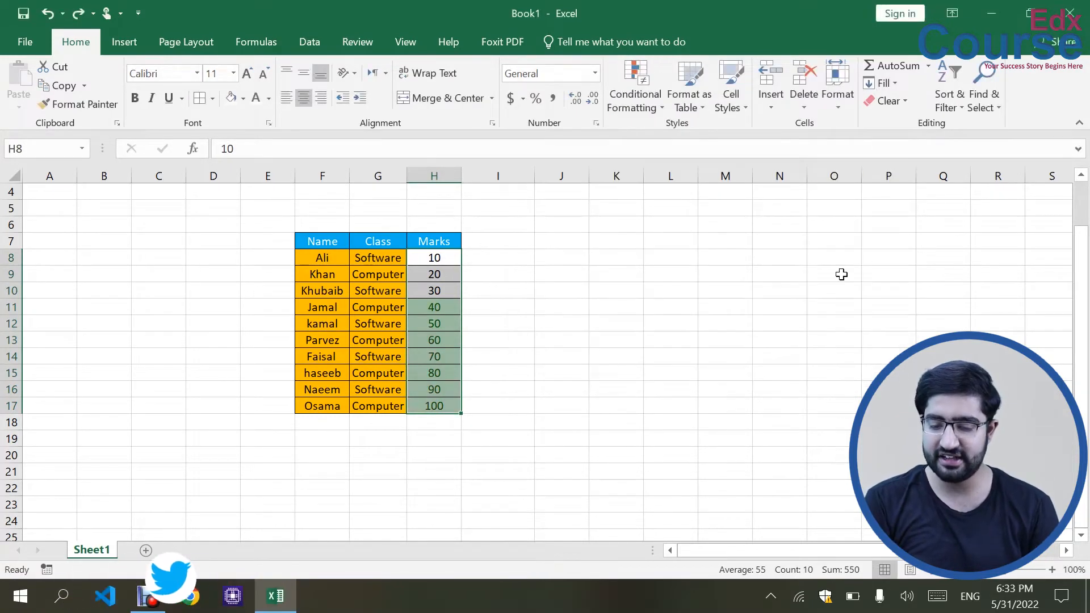
left_click(640, 111)
left_click(579, 331)
left_click_drag(461, 259, 463, 384)
key("ctrl+z")
Add a Less Than highlight rule to H7:H17 for values below 40, with Light Red Fill with Dark Red Text.
left_click_drag(446, 243, 443, 406)
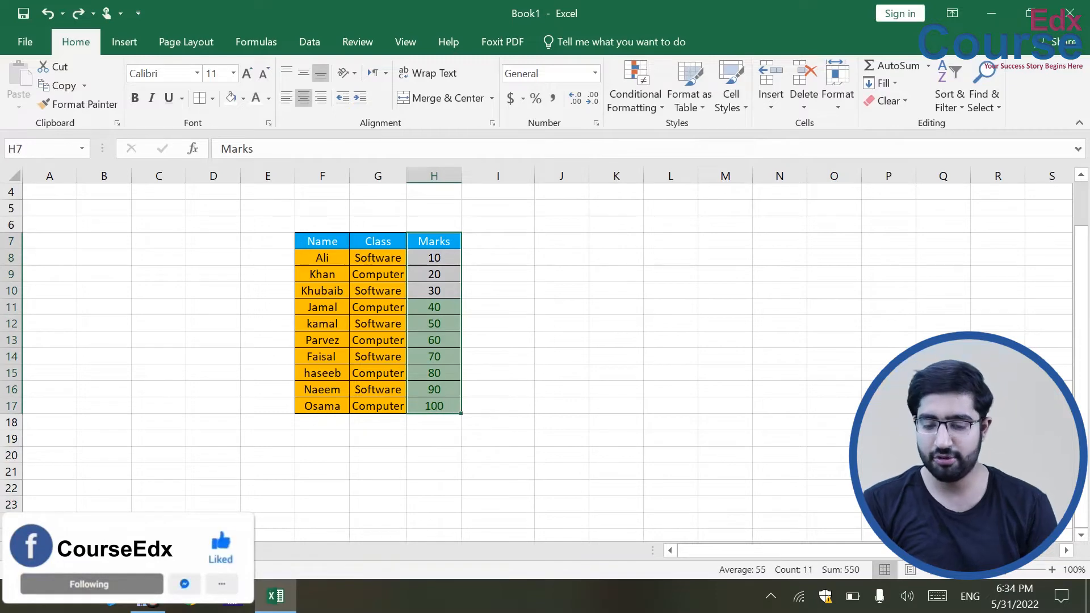
left_click(639, 111)
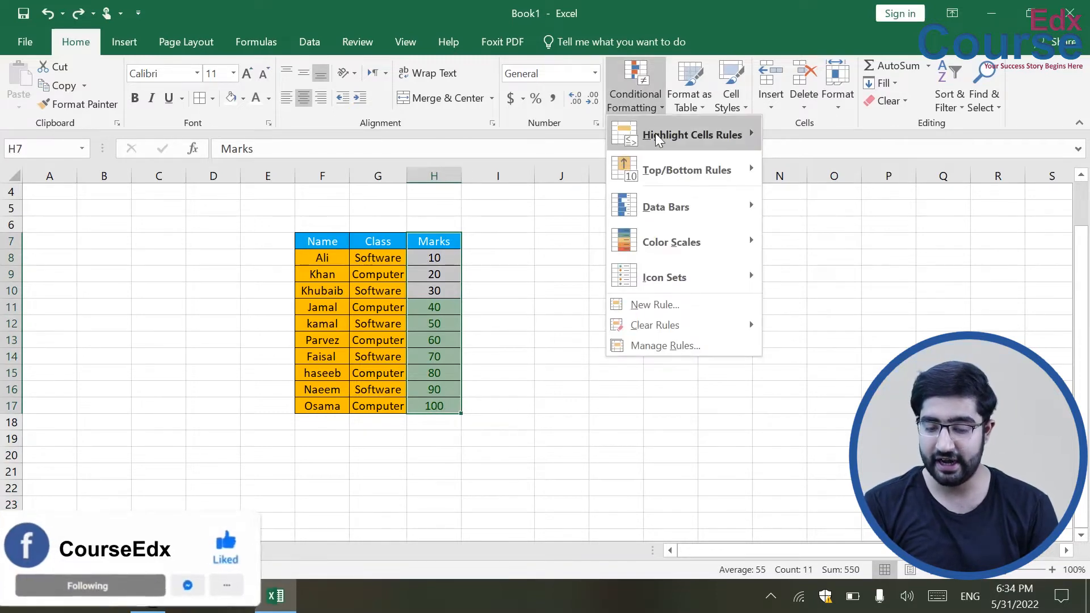
mouse_move(655, 134)
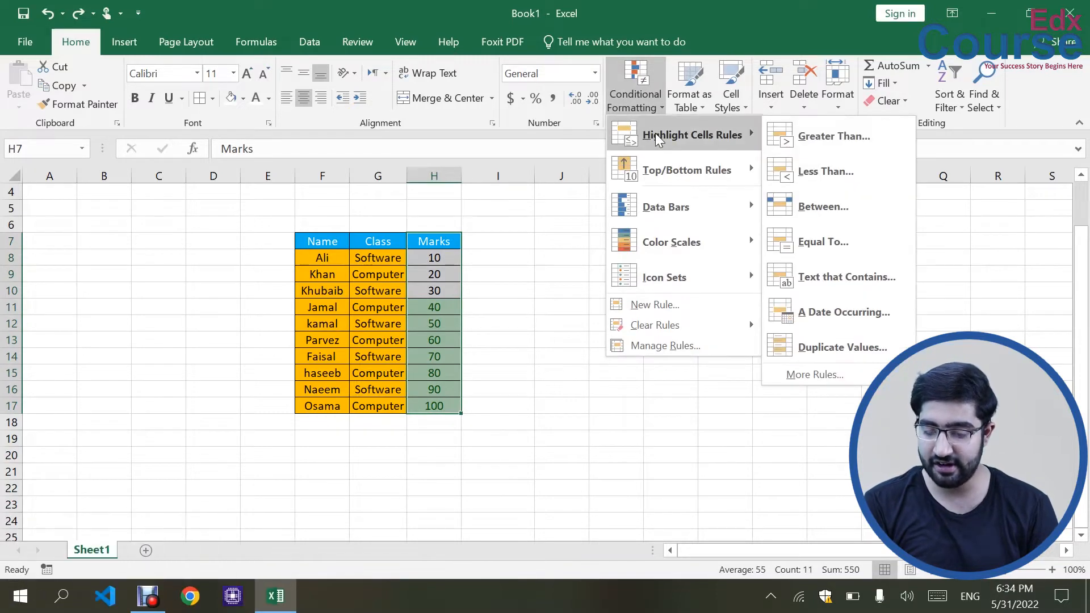
left_click(846, 182)
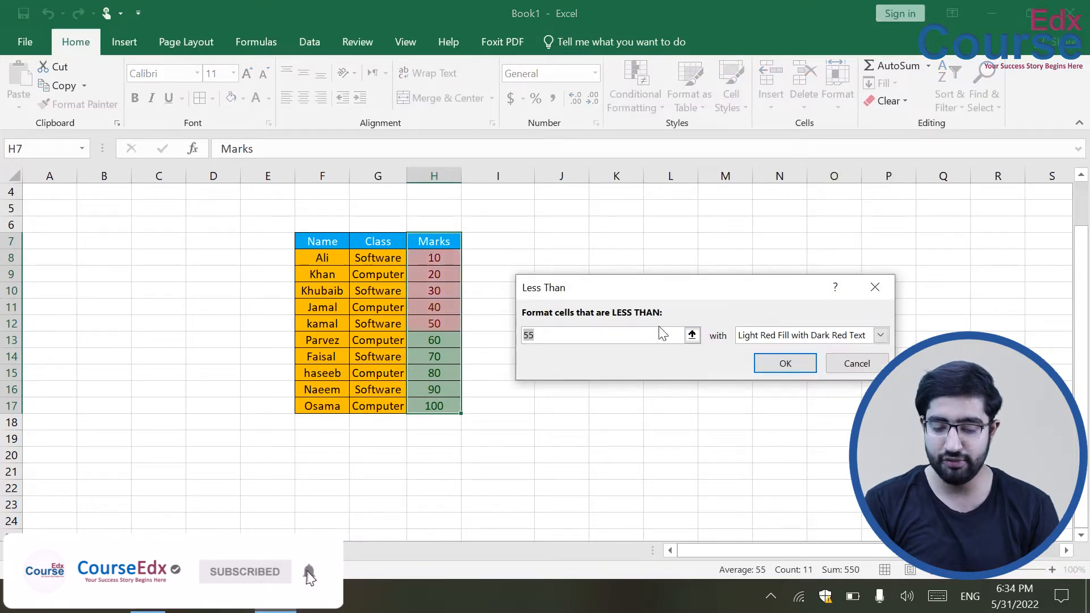
key("BackSpace")
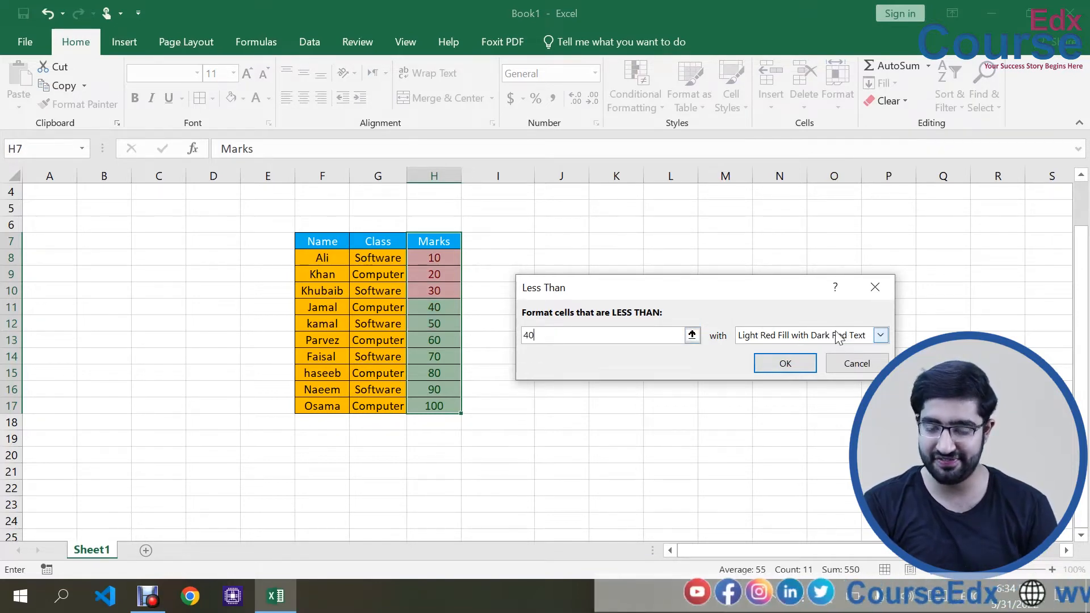
left_click(795, 364)
left_click(797, 362)
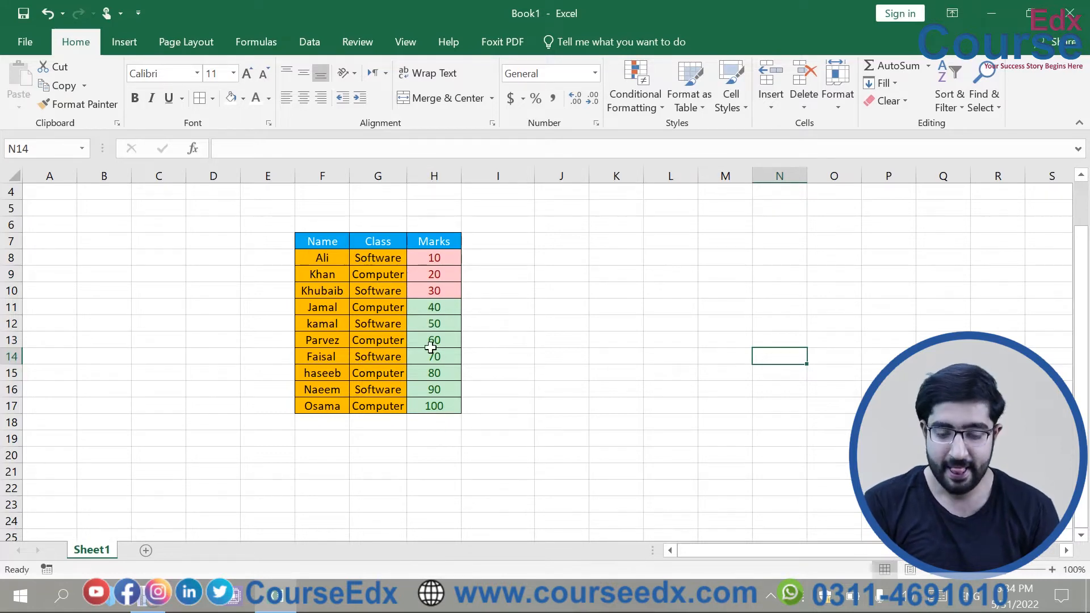
left_click_drag(434, 260, 434, 405)
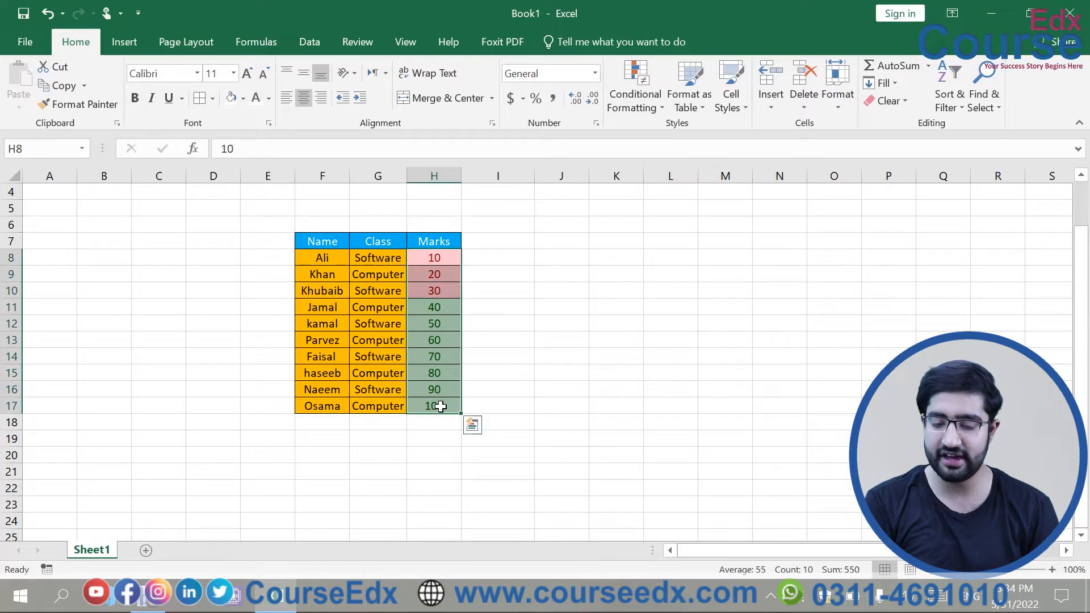
left_click(656, 93)
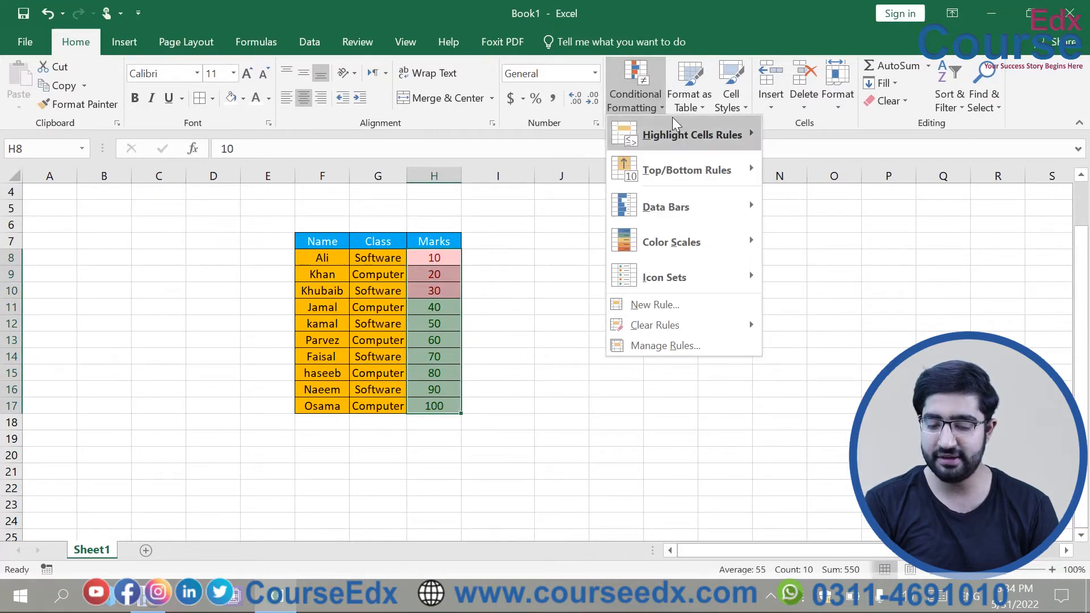
mouse_move(676, 142)
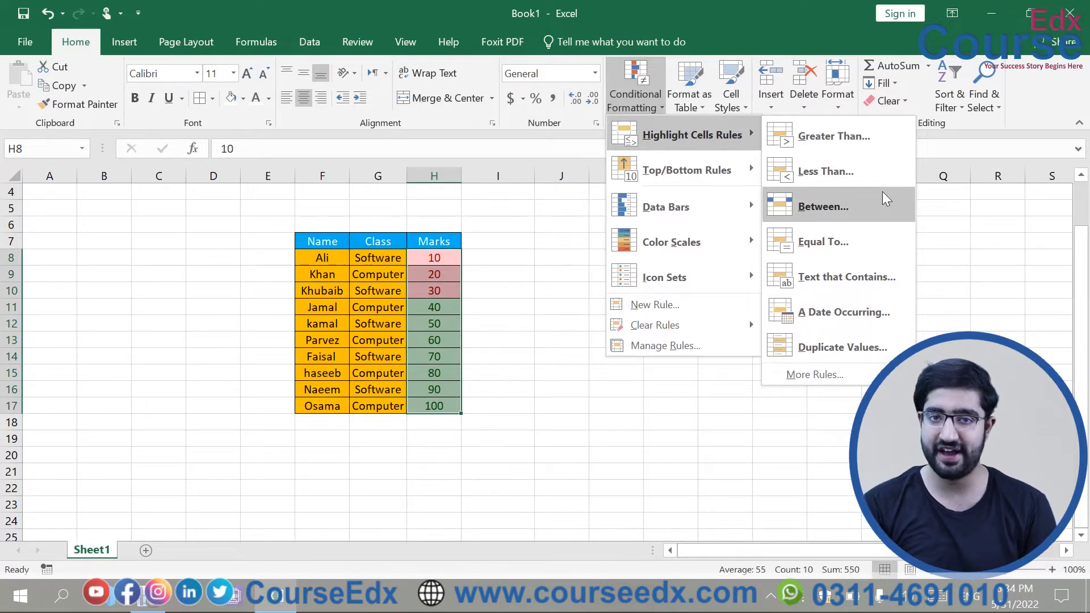
left_click(659, 478)
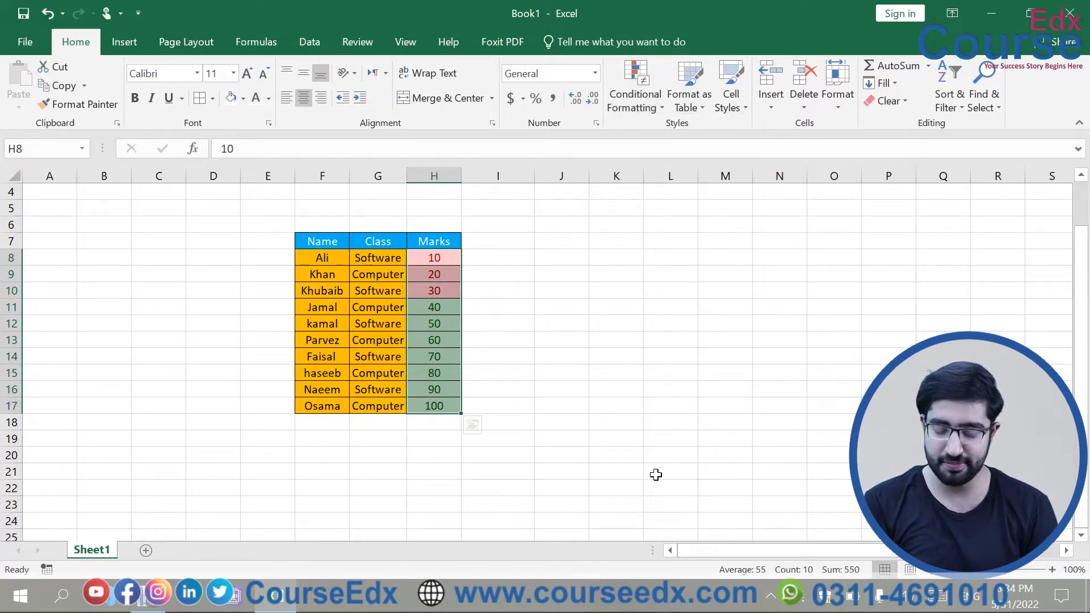
Examine how the individual marks in H8:H17 are coloured by the two highlight rules.
left_click(441, 258)
left_click(438, 305)
left_click(445, 288)
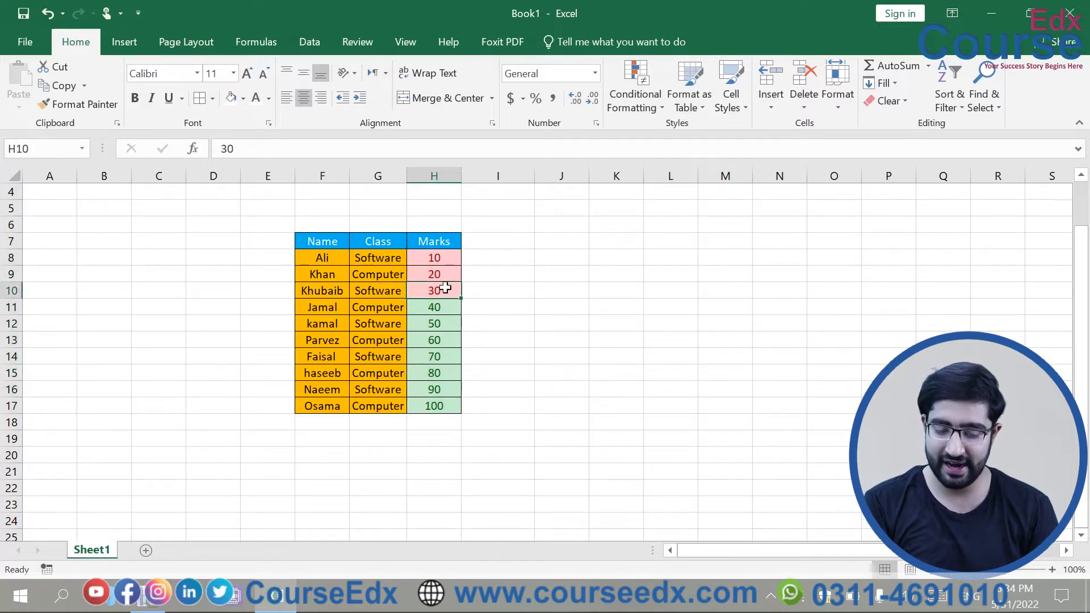
left_click(435, 303)
left_click(440, 343)
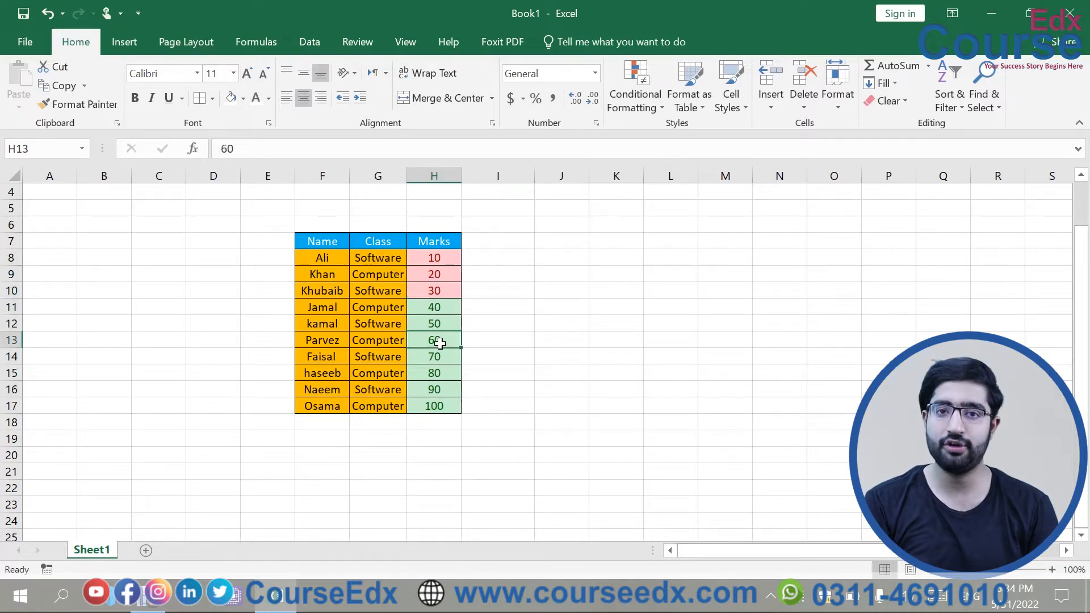
left_click(439, 357)
left_click(444, 408)
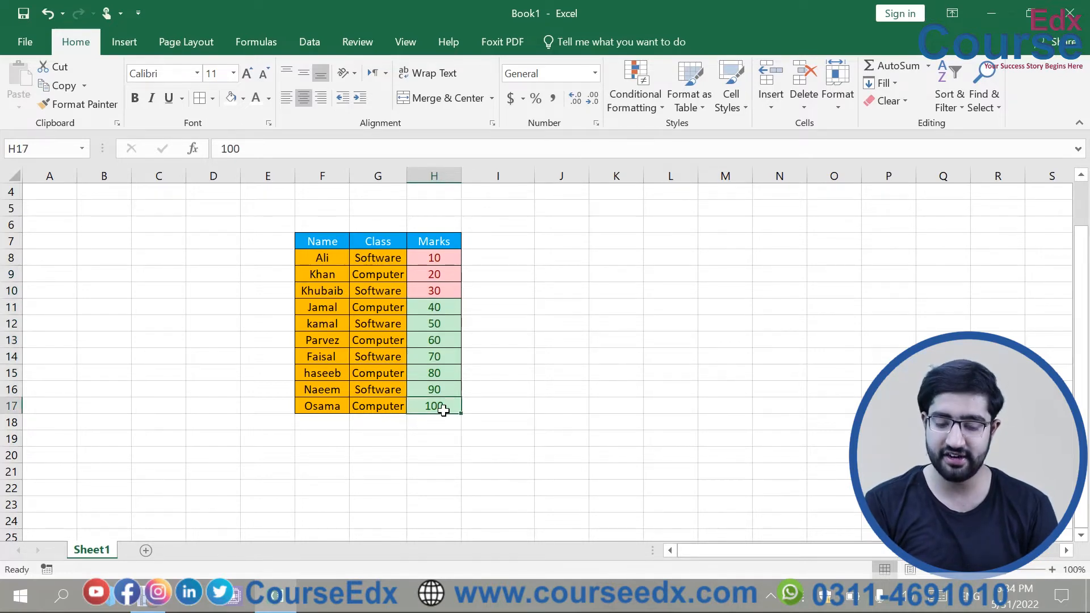
Clear all formats from the marks in H8:H17 while keeping their contents.
left_click_drag(428, 255, 435, 410)
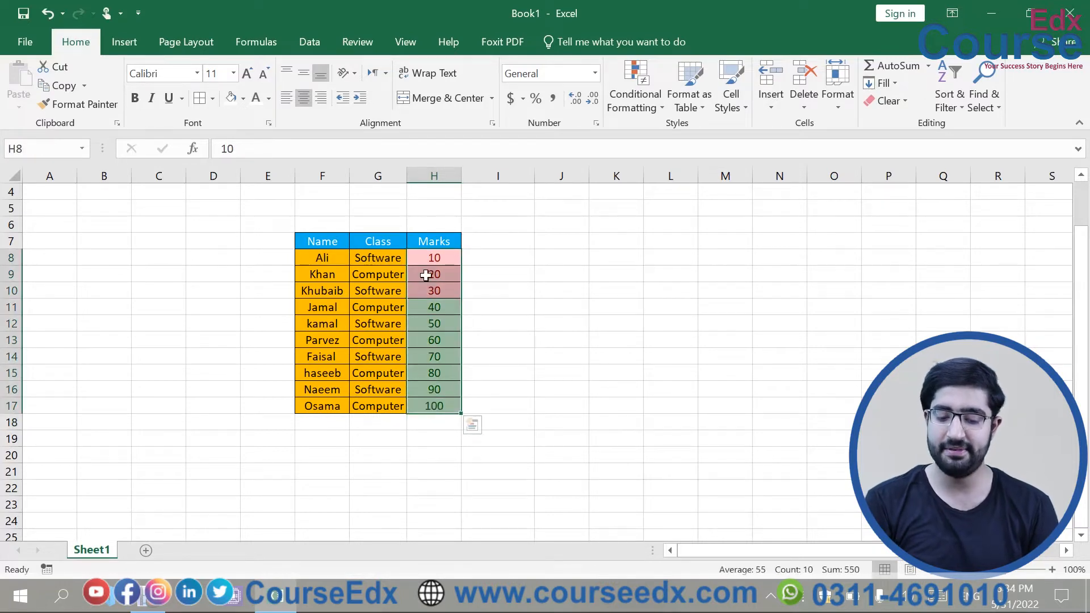
left_click(906, 103)
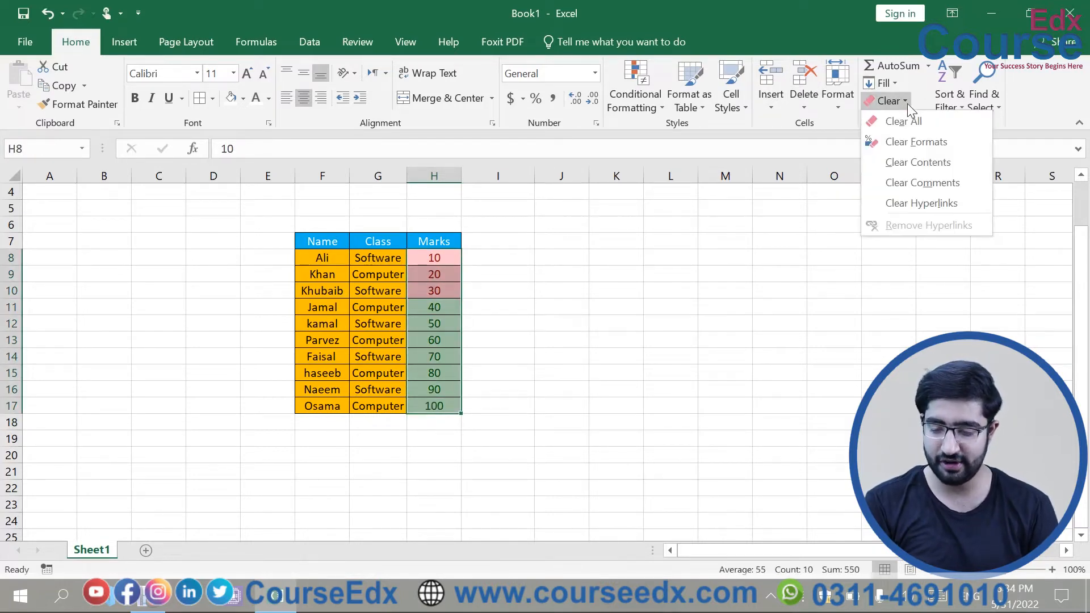
left_click(912, 141)
left_click(671, 304)
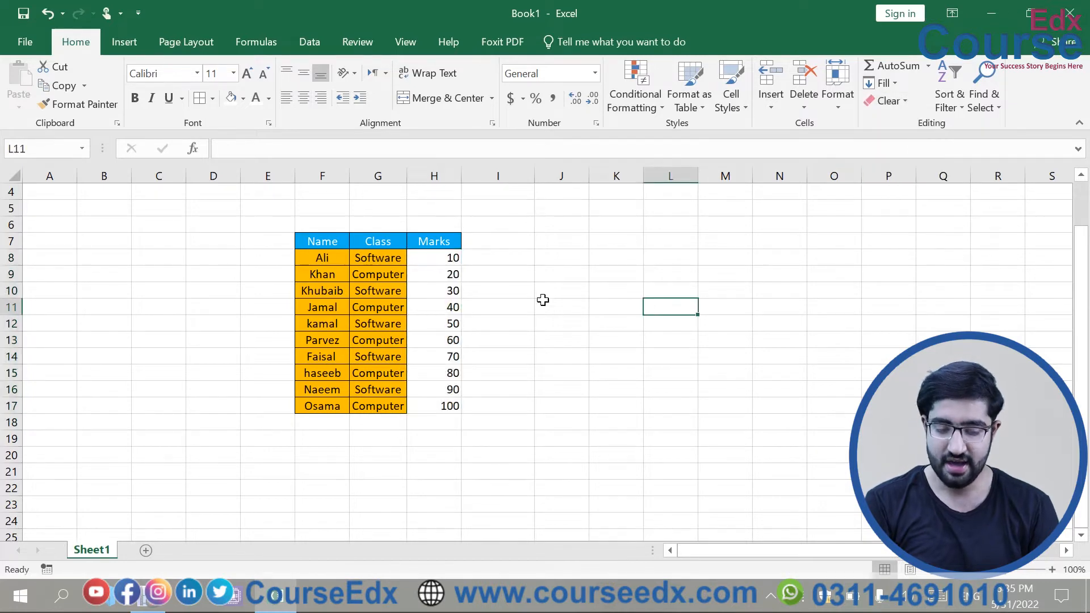
left_click(442, 262)
left_click(441, 291)
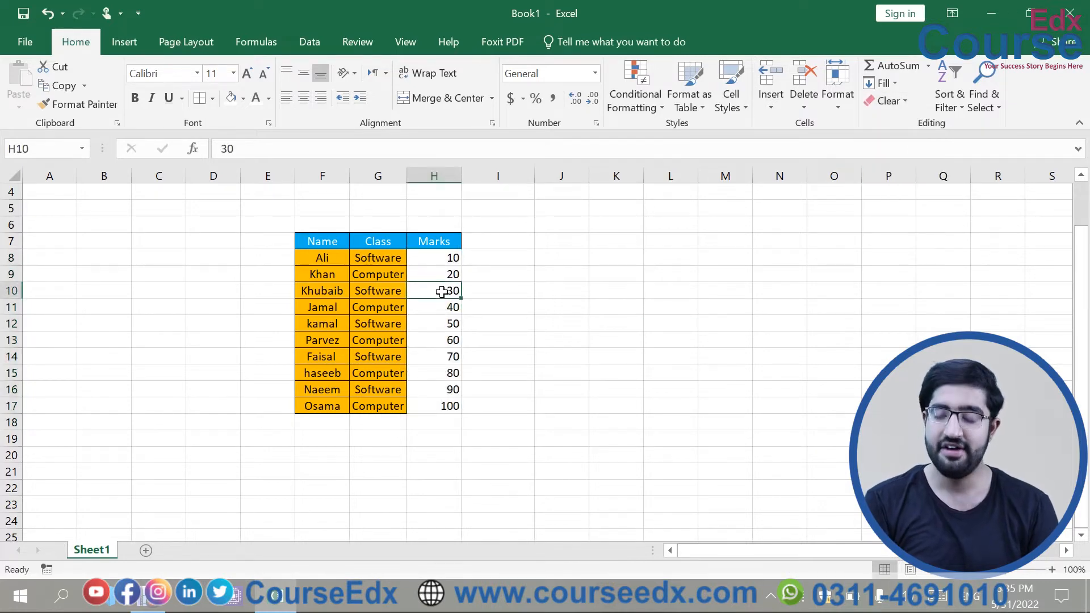
left_click(442, 308)
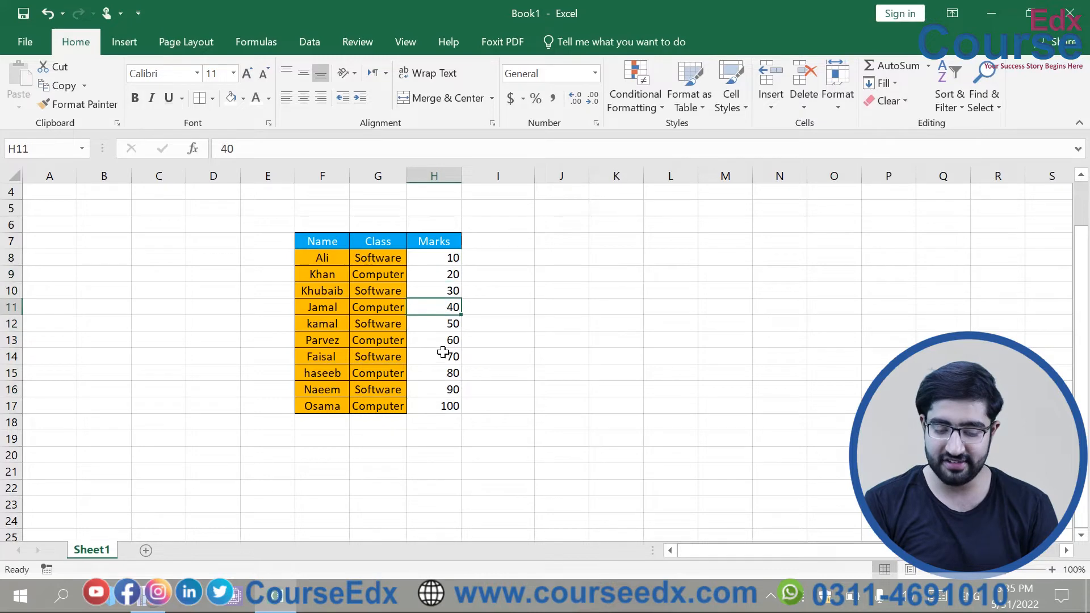
left_click(443, 343)
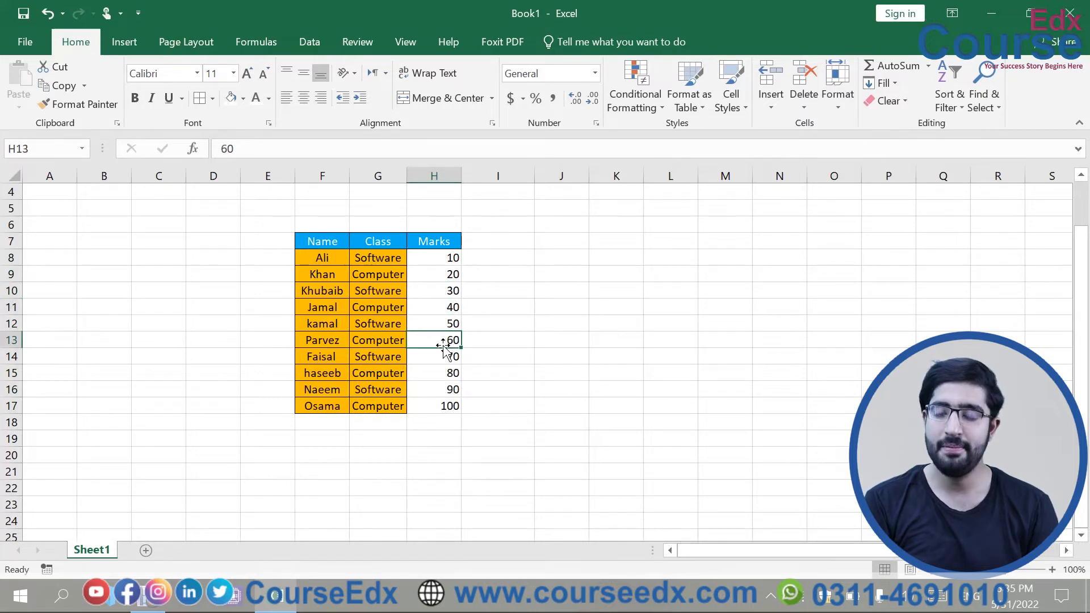
Add a Between highlight rule to the marks in H8:H17 for values from 10 to 30, with Light Red Fill with Dark Red Text.
left_click(449, 355)
left_click(449, 402)
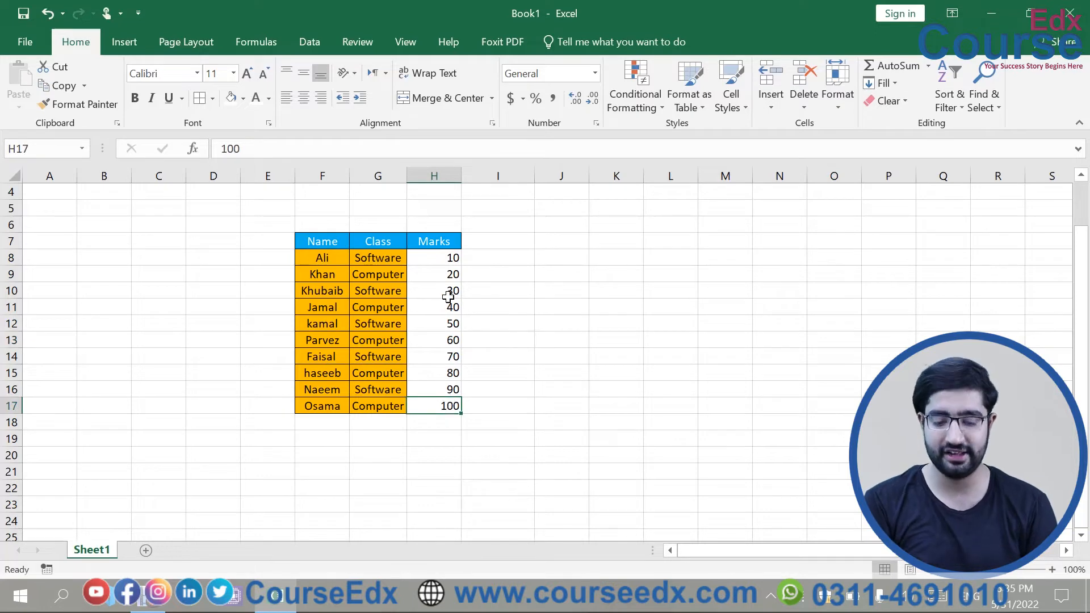
left_click_drag(433, 263, 440, 408)
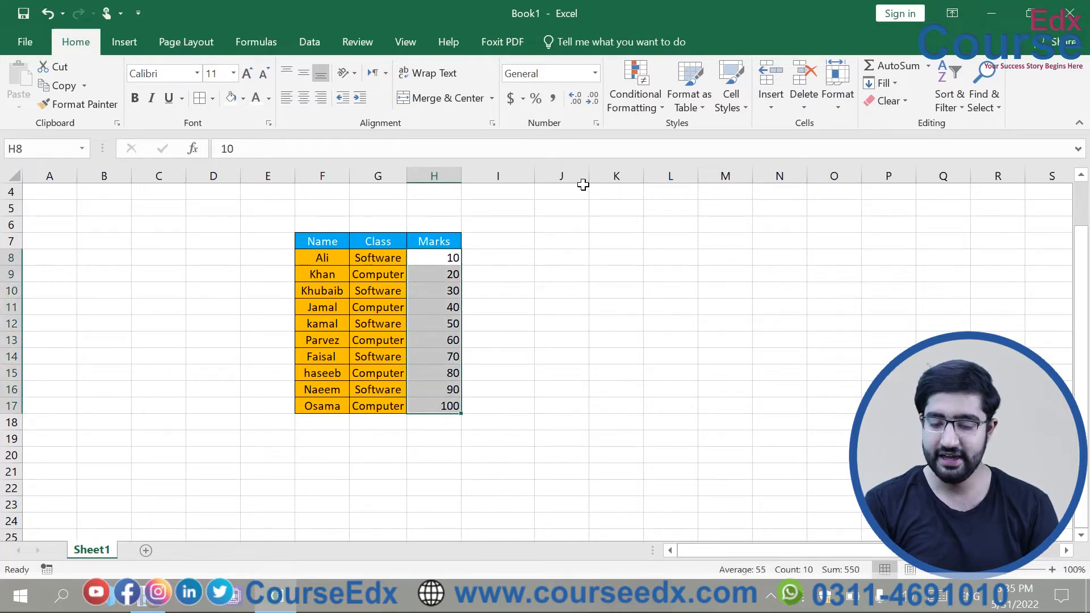
left_click(661, 108)
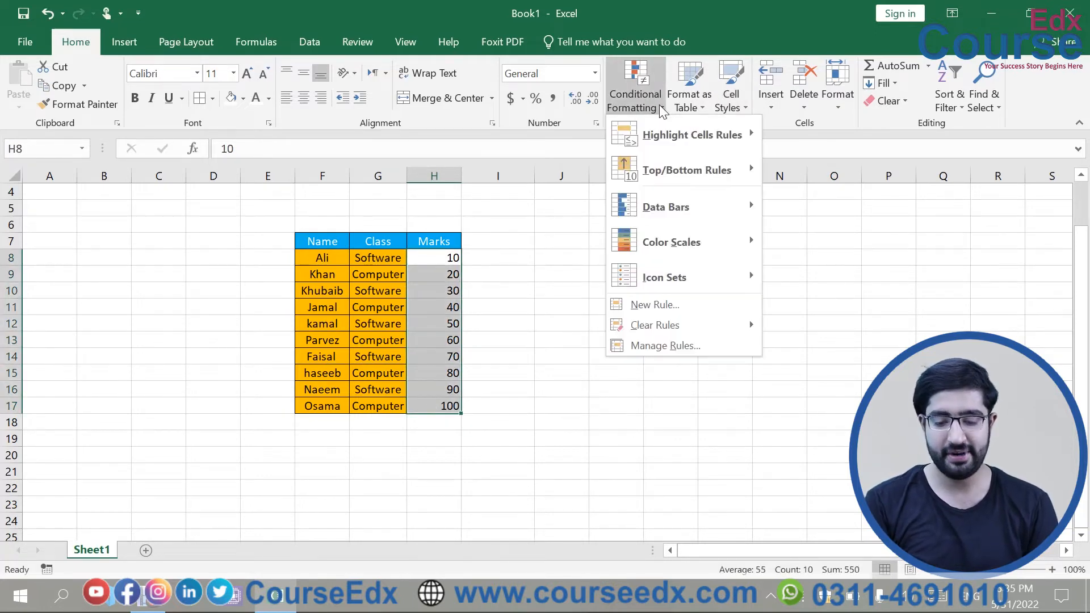
mouse_move(667, 138)
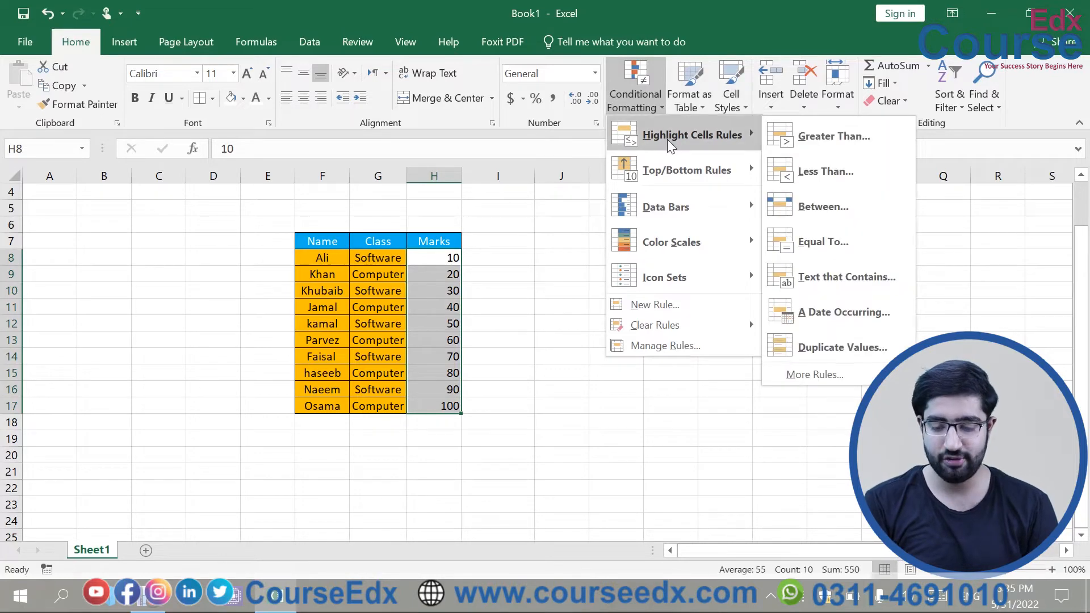
left_click(853, 210)
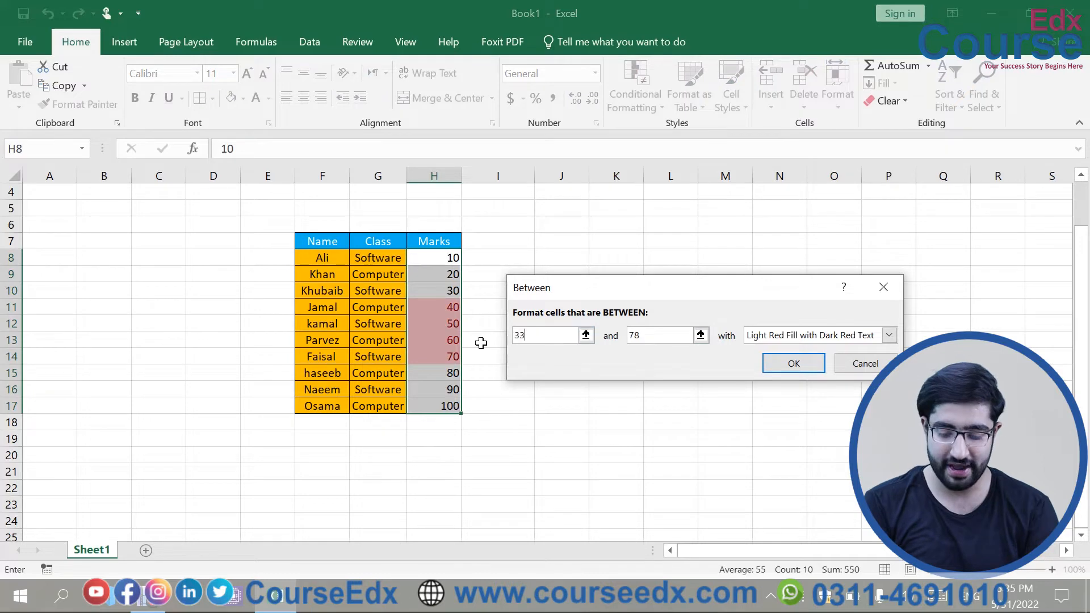
type("10")
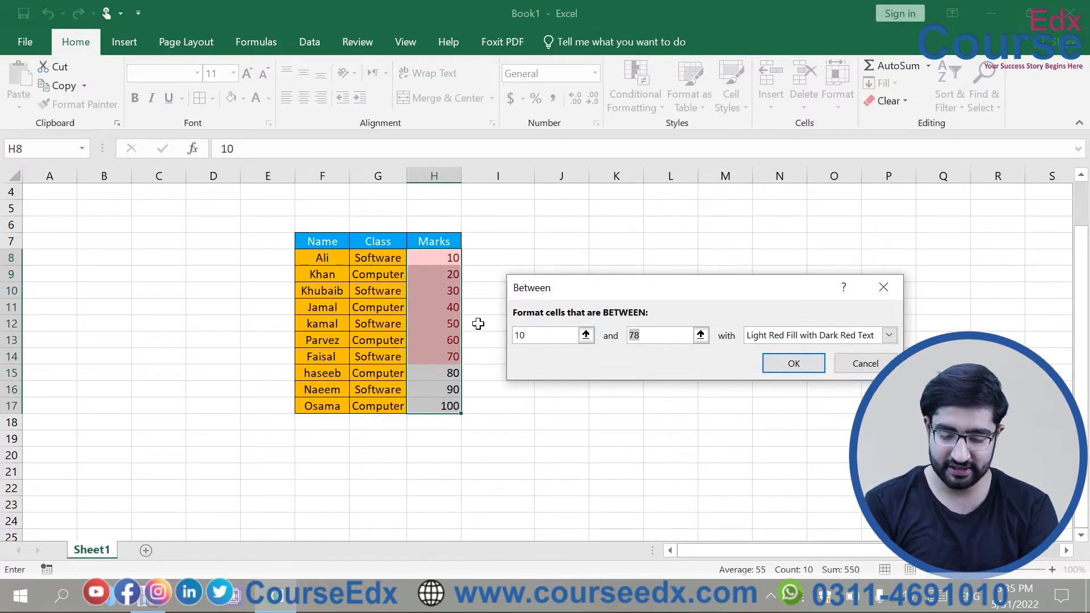
type("30")
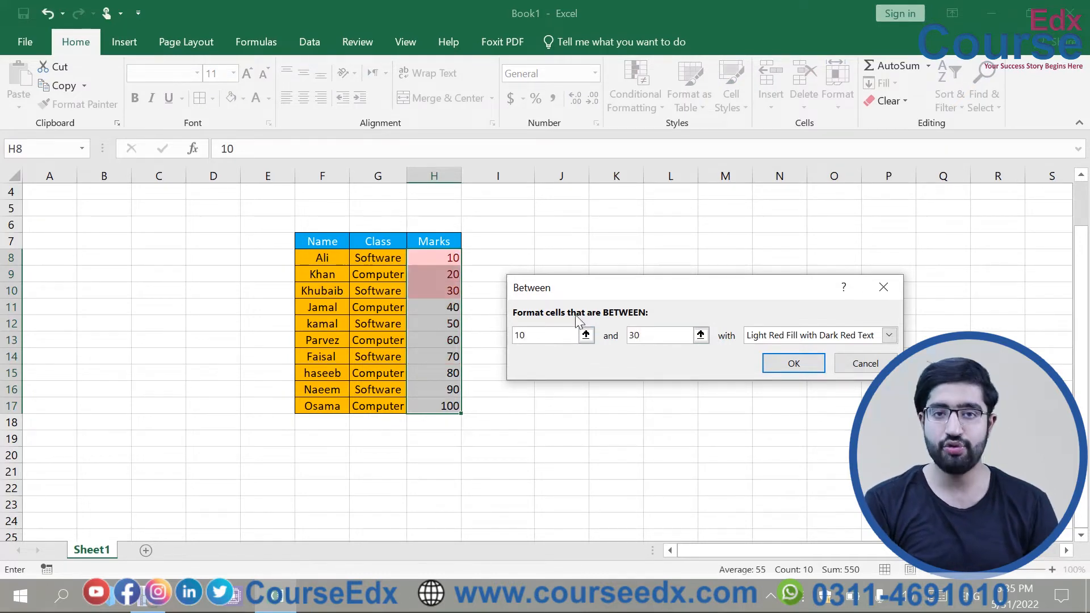
left_click(792, 364)
left_click(784, 359)
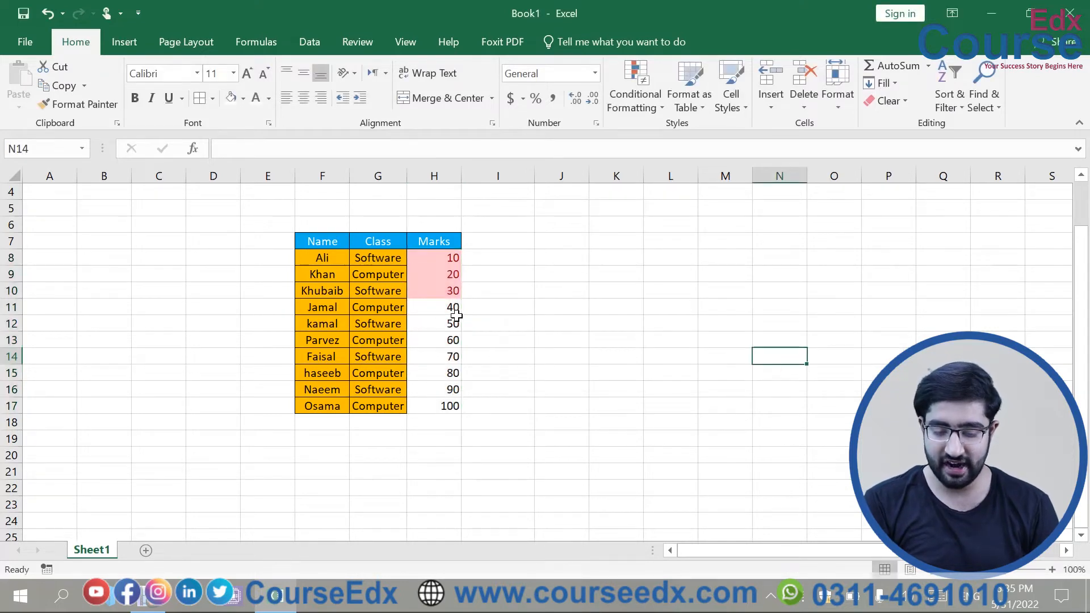
Start a Between highlight rule on the marks in H11:H14 with limits 40 and 70.
left_click_drag(438, 309, 431, 351)
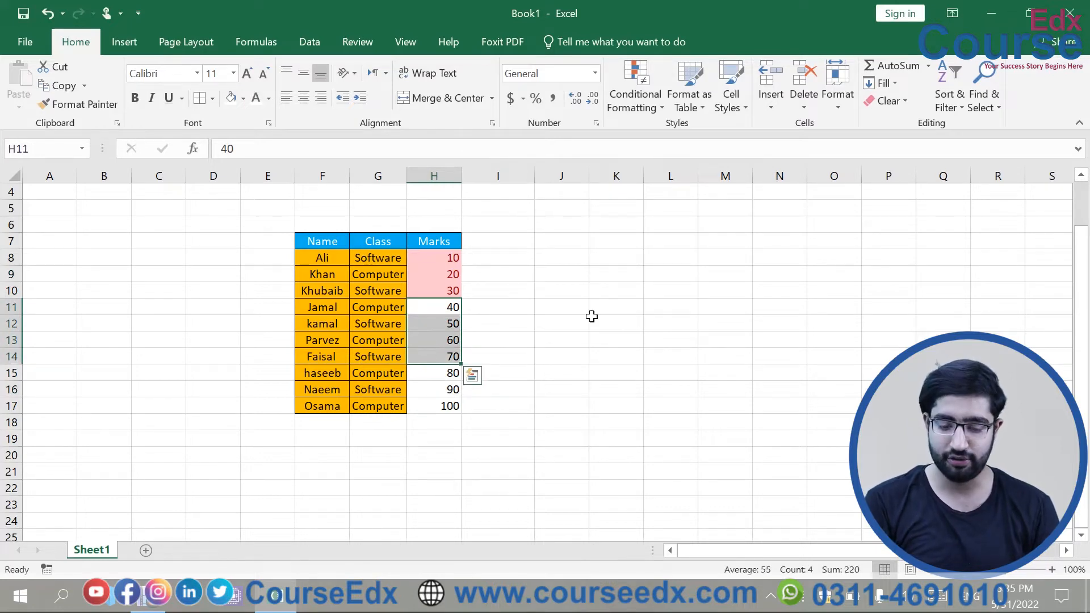
left_click(639, 311)
left_click_drag(436, 308, 436, 353)
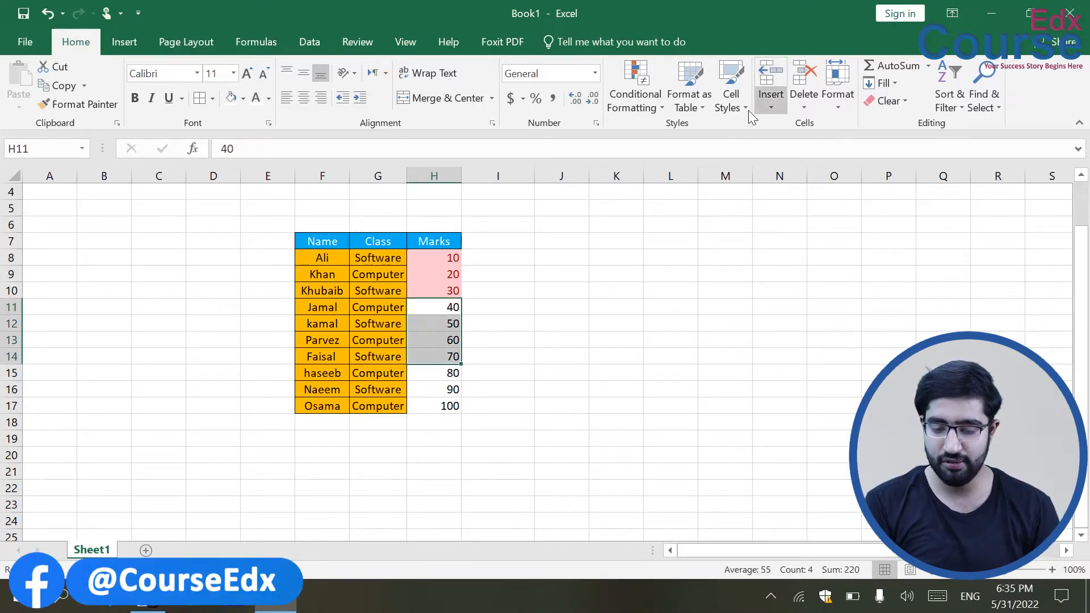
left_click(636, 100)
mouse_move(693, 146)
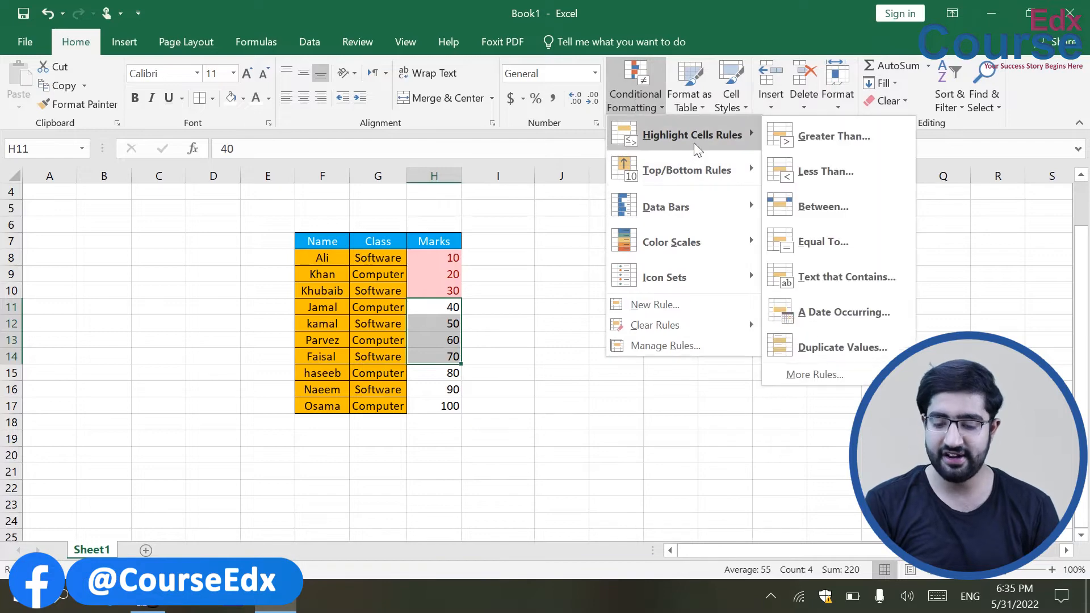
left_click(847, 207)
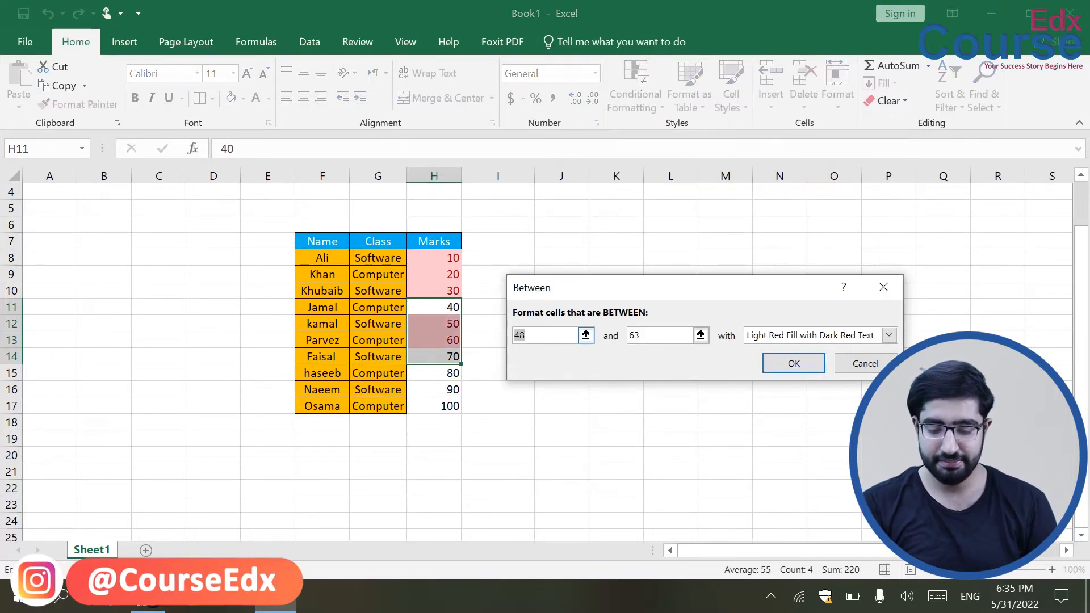
key("BackSpace")
type("40")
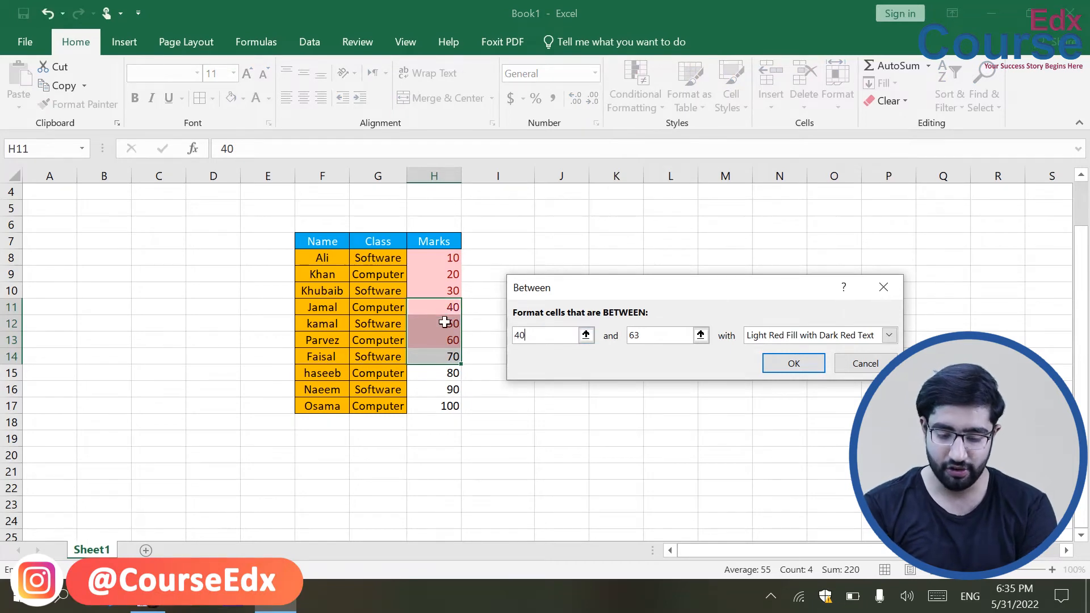
key("Tab")
key("BackSpace")
type("70")
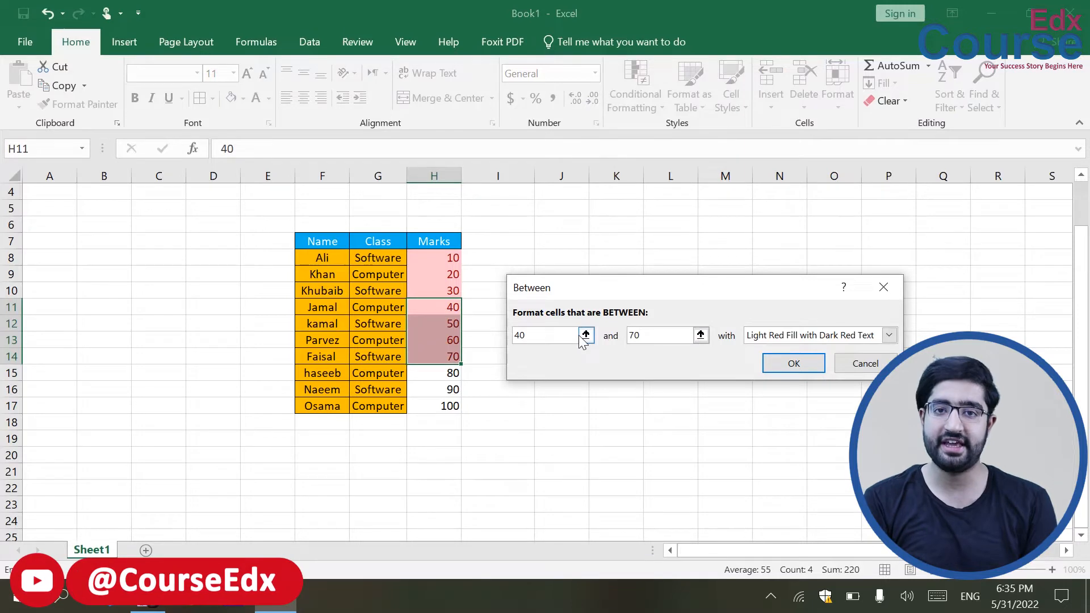
Give the 40 to 70 rule a custom format with a blue background fill and apply it.
left_click(890, 335)
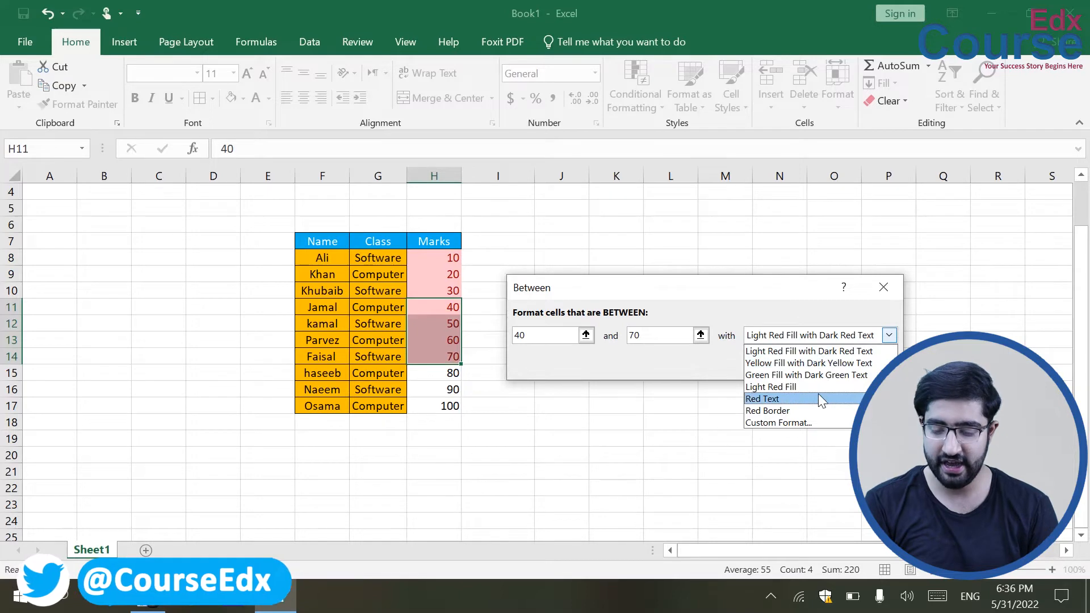
left_click(792, 427)
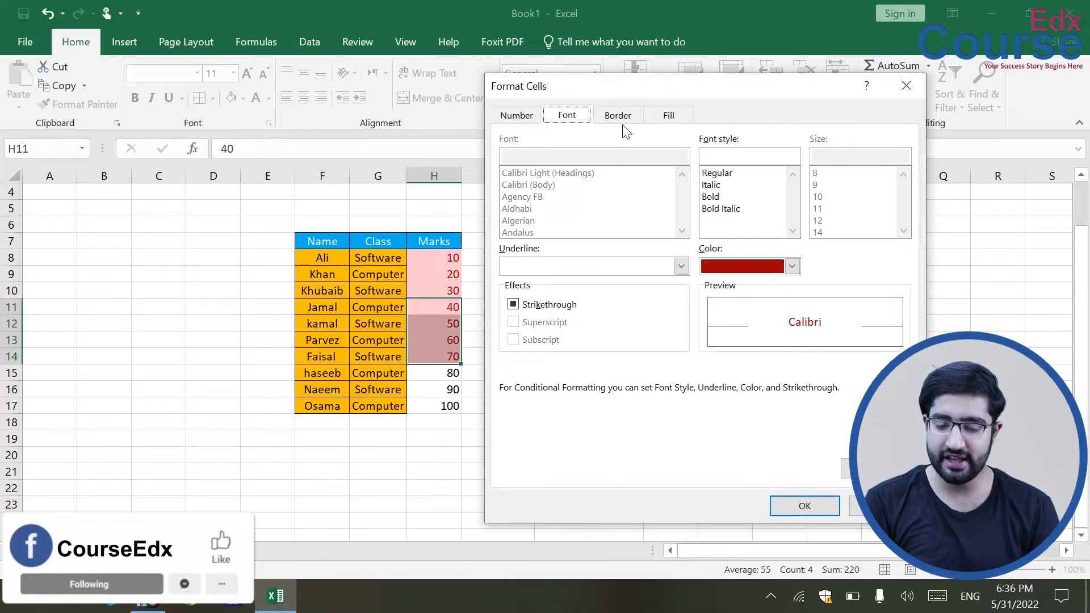
left_click(679, 119)
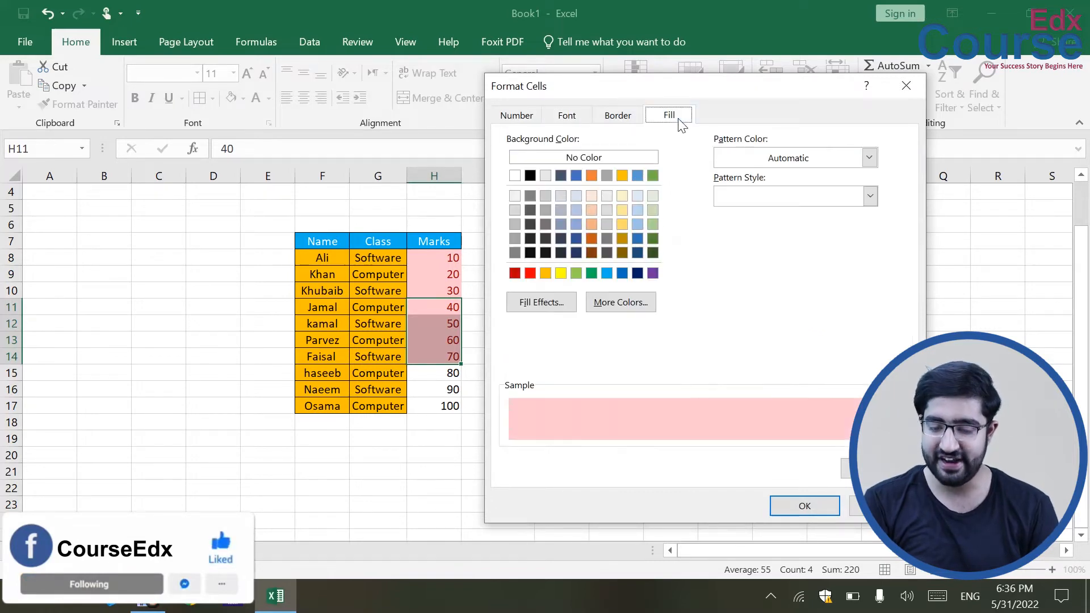
left_click(576, 176)
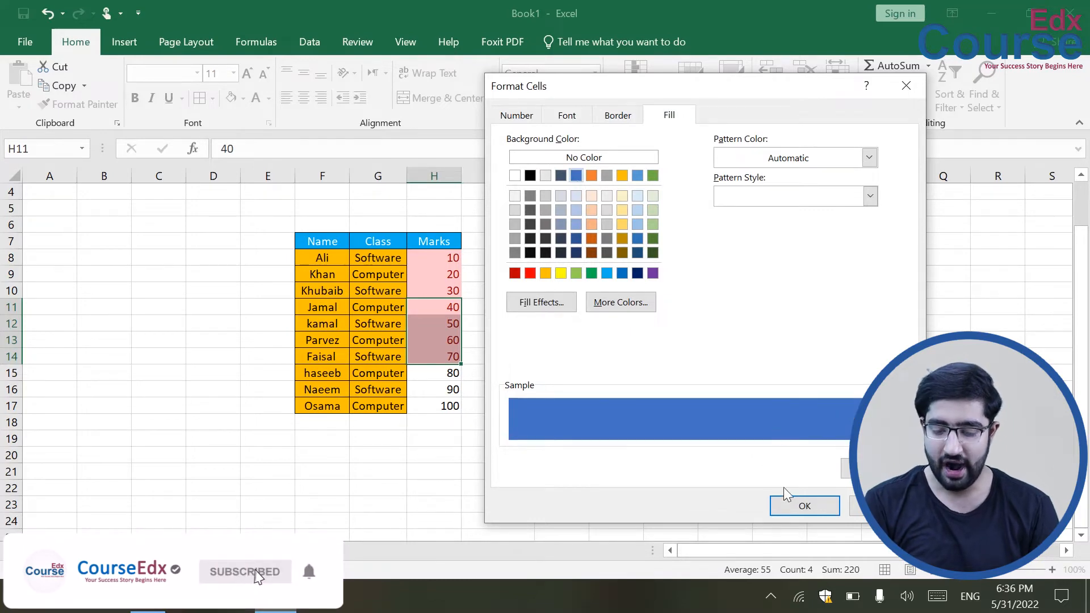
left_click(804, 507)
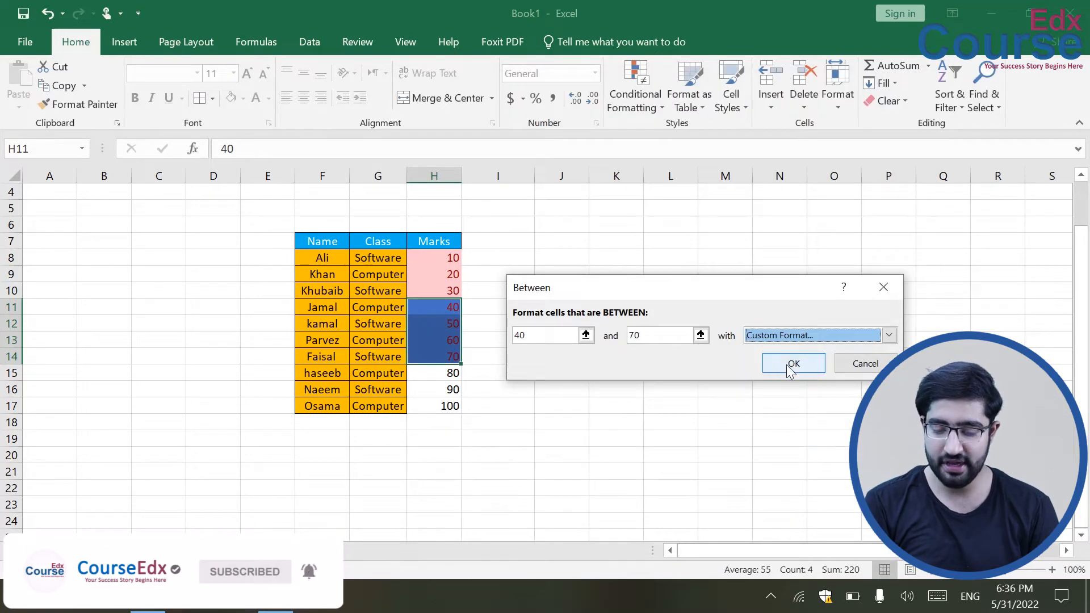
left_click(788, 366)
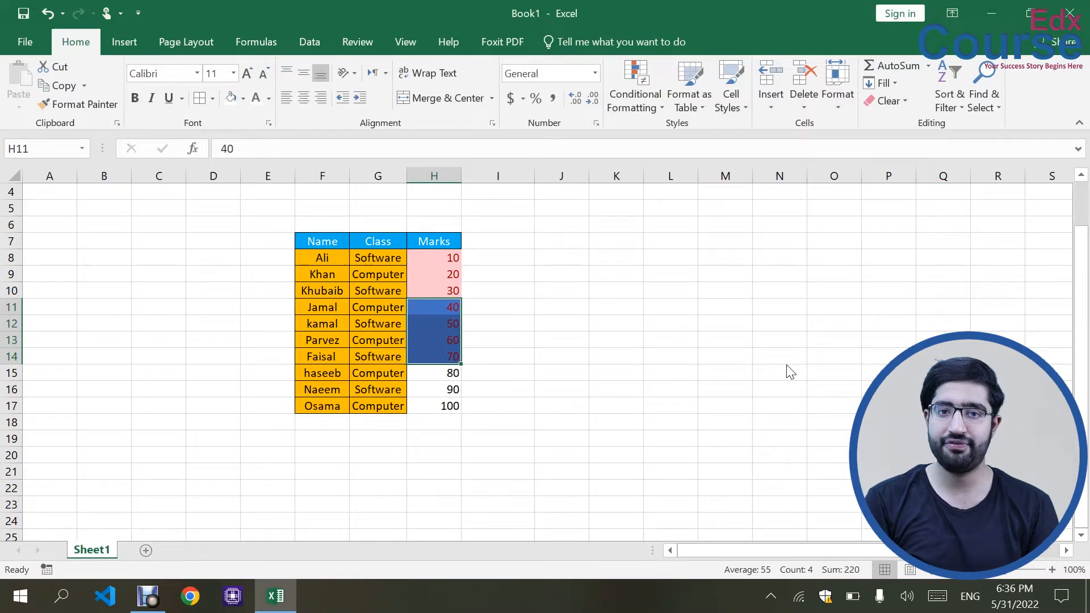
left_click(679, 388)
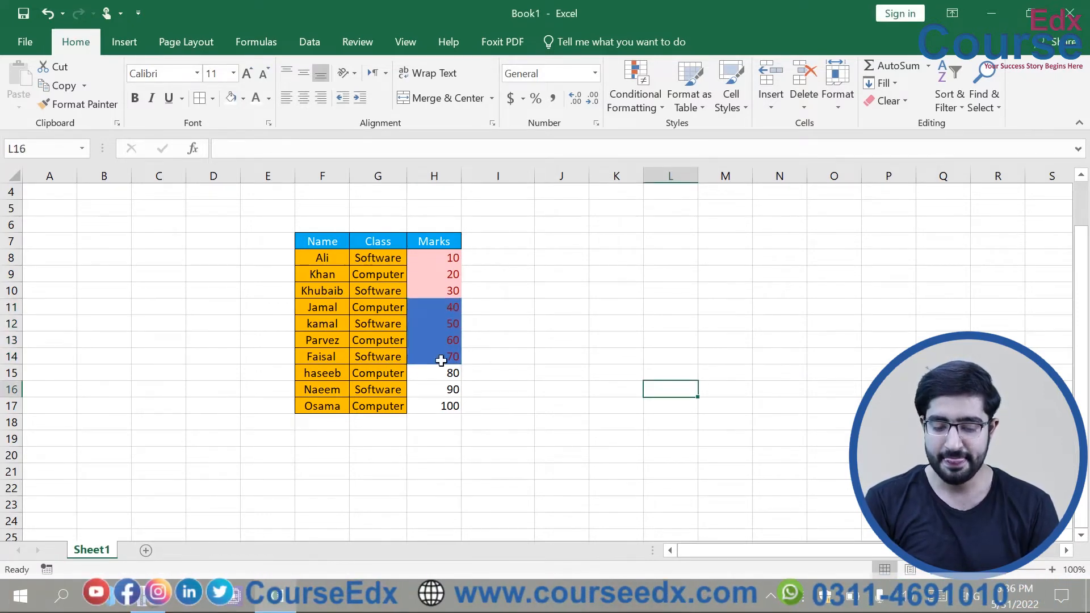
Start a Between highlight rule on the Marks column H7:H17 with limits 80 and 100.
left_click_drag(443, 377, 442, 409)
left_click(536, 349)
left_click_drag(437, 245, 442, 406)
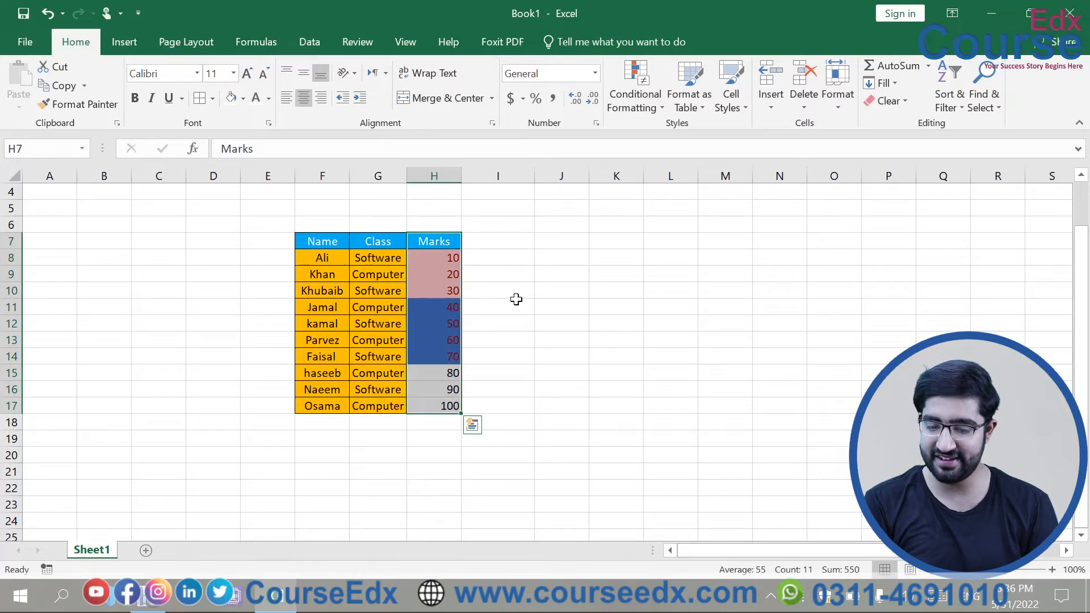
left_click(627, 89)
mouse_move(645, 141)
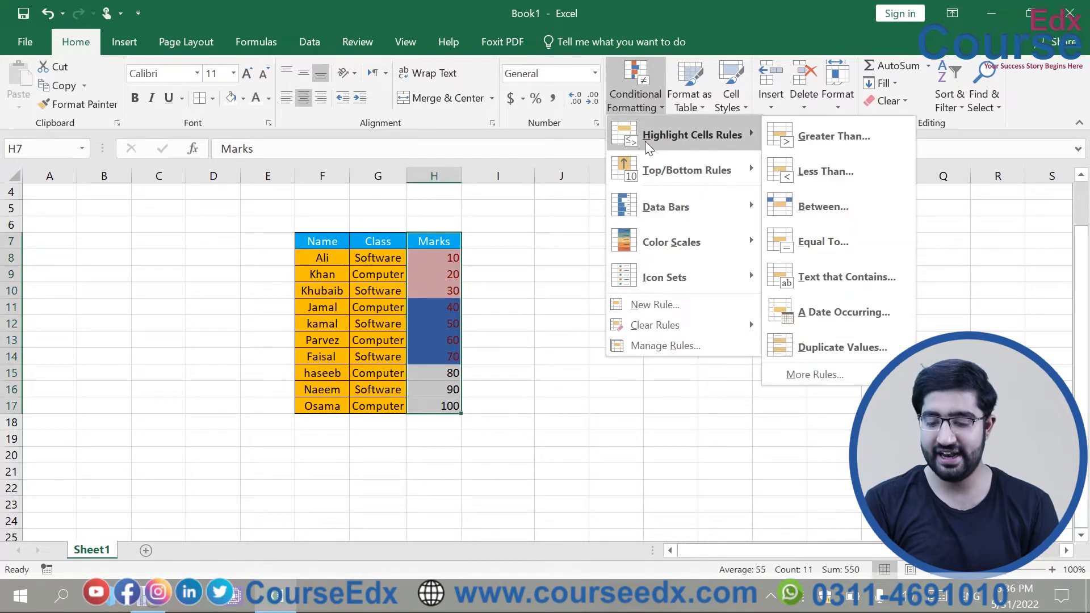
left_click(867, 203)
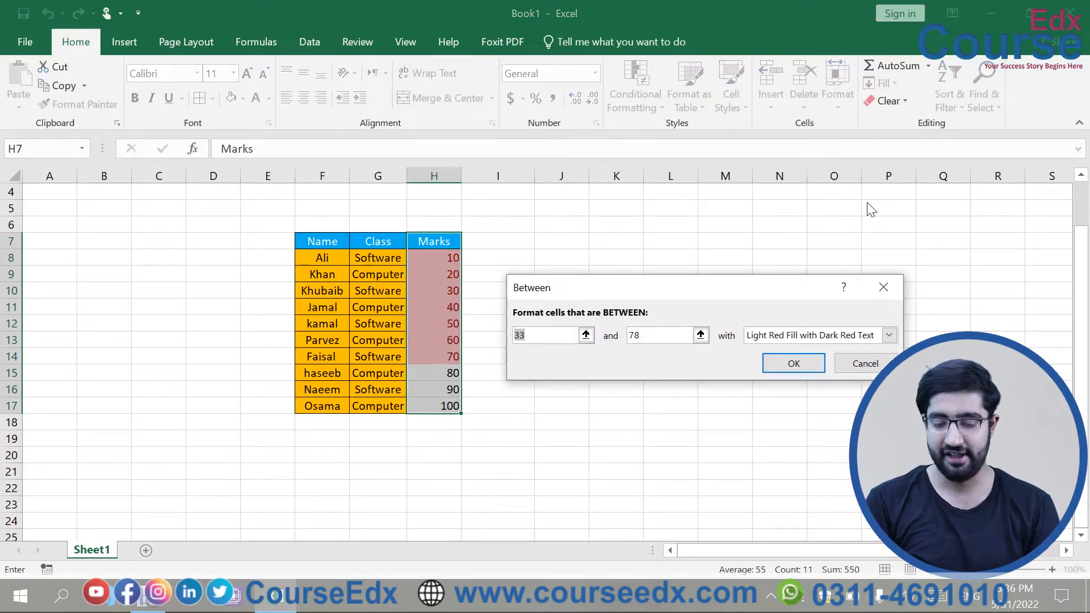
key("BackSpace")
type("9")
key("BackSpace")
type("80")
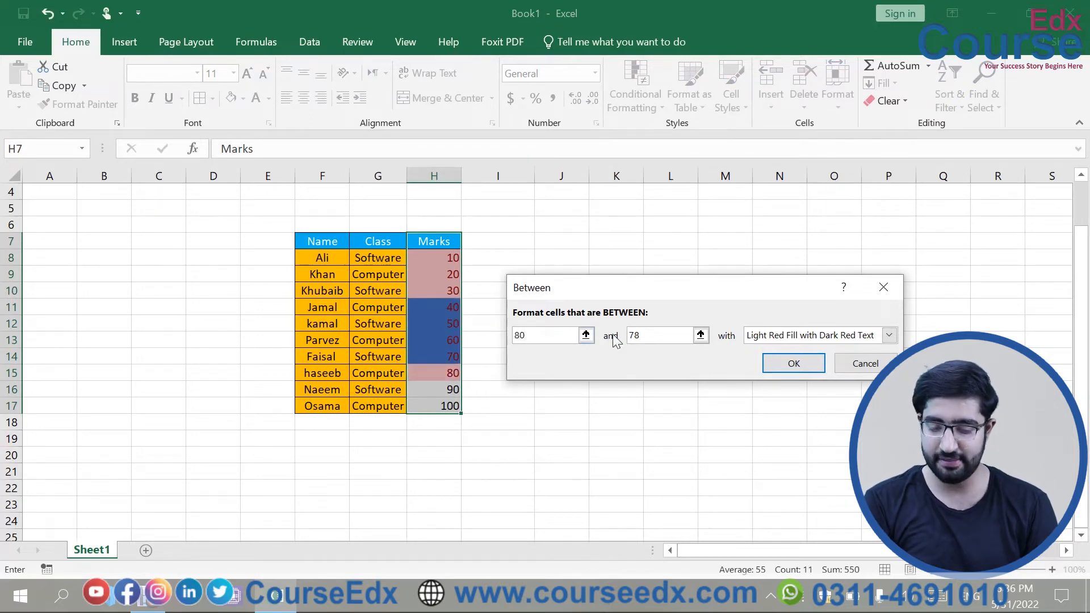
key("BackSpace")
key("BackSpace")
type("100")
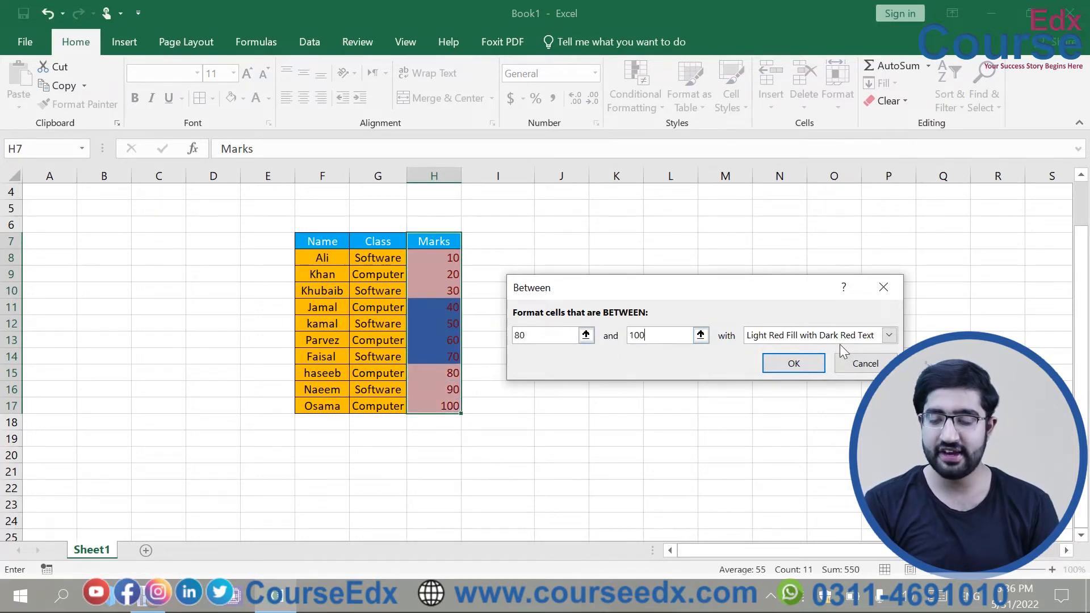
Give the 80 to 100 rule a custom format with green fill and white font colour, and apply it.
left_click(889, 335)
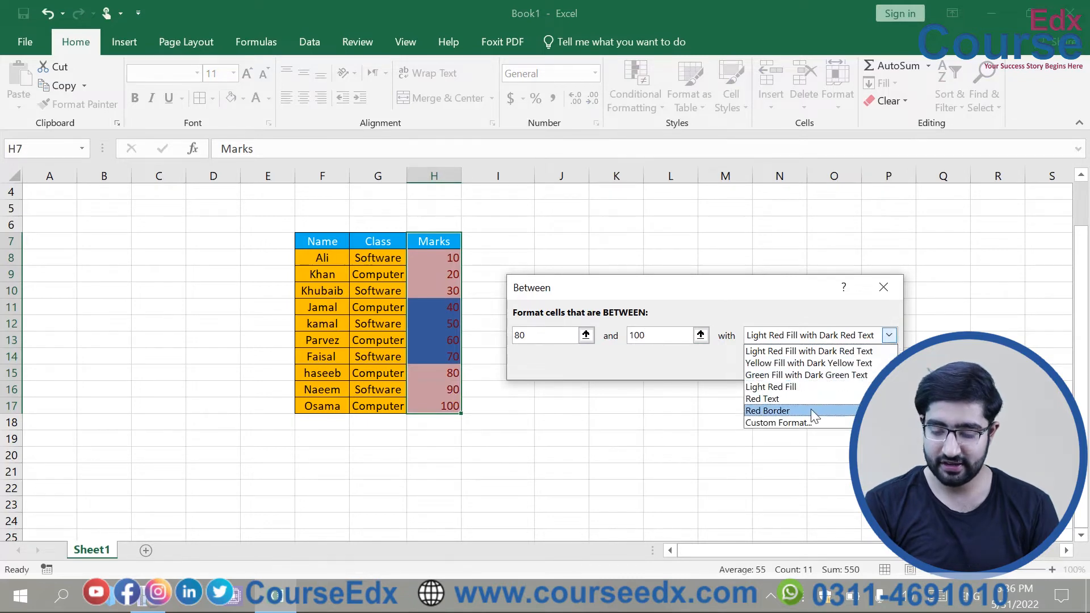
left_click(808, 430)
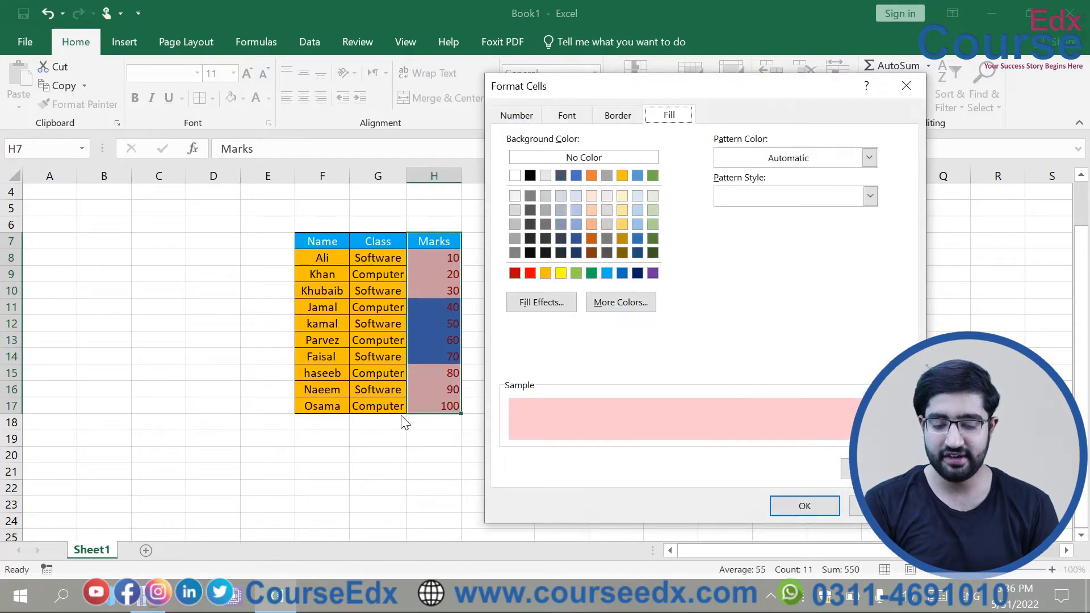
left_click(652, 176)
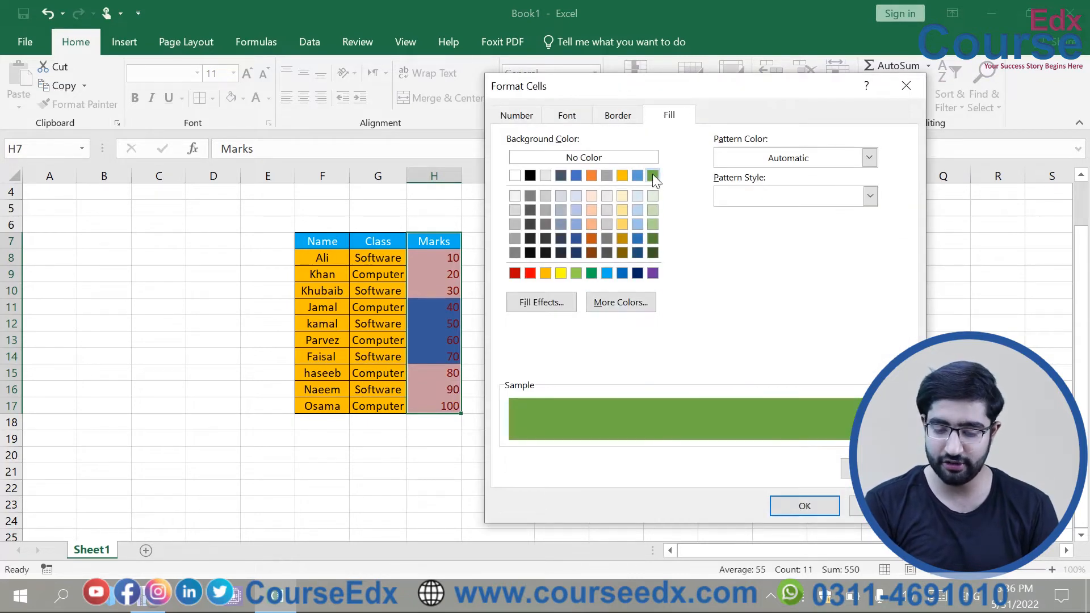
left_click(570, 115)
left_click(760, 272)
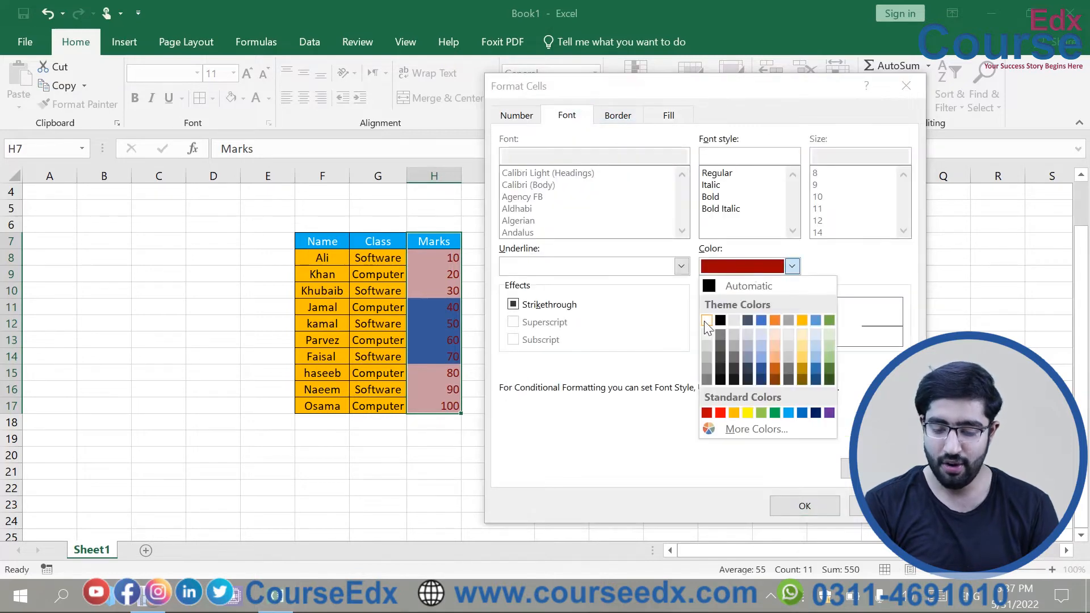
left_click(735, 287)
left_click(820, 507)
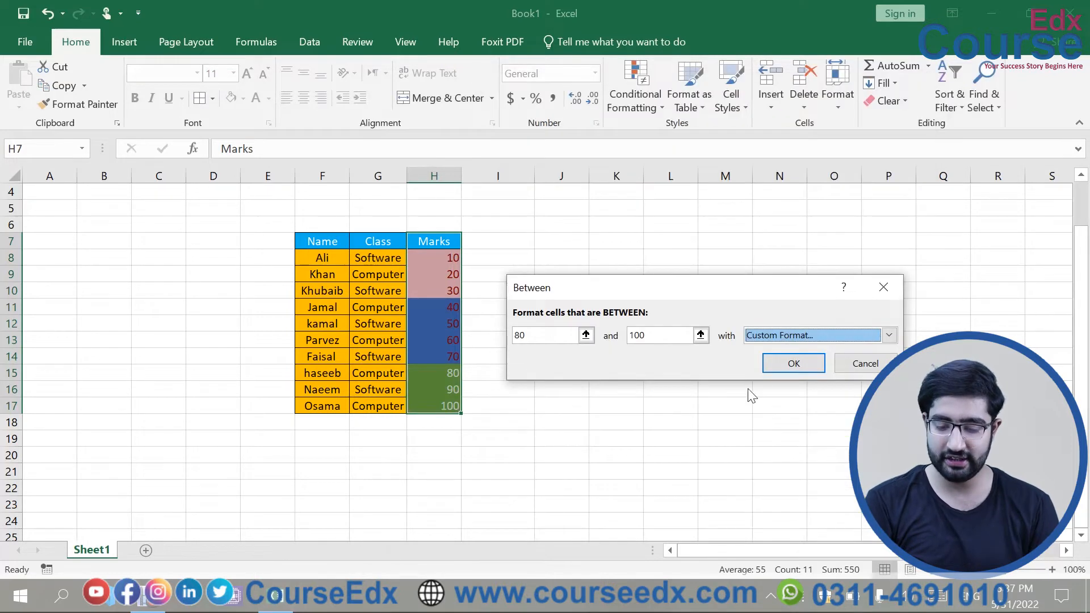
left_click(774, 367)
left_click(717, 432)
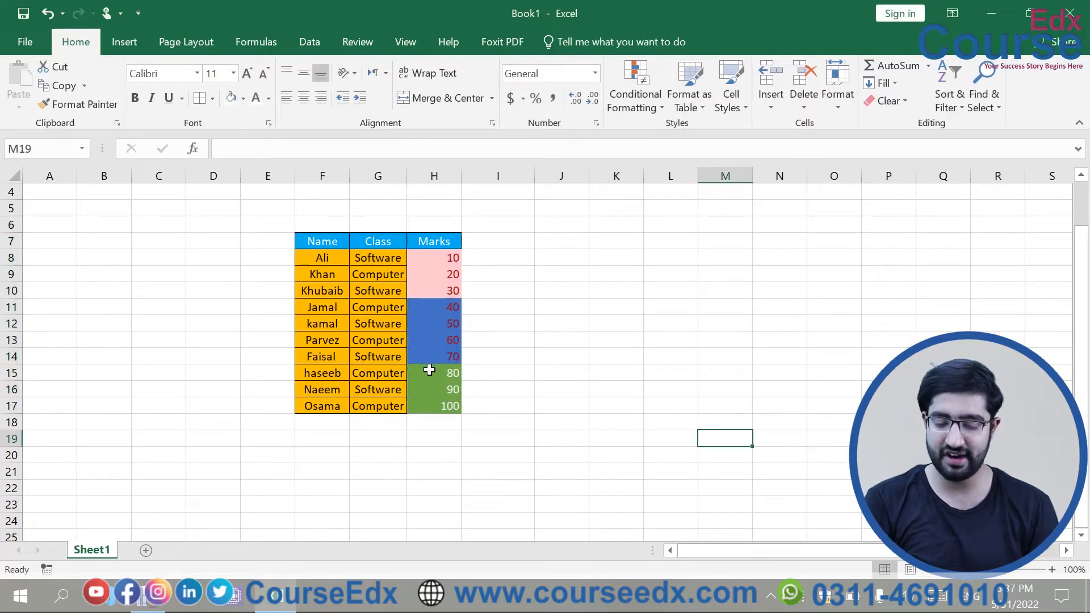
left_click_drag(430, 369, 431, 414)
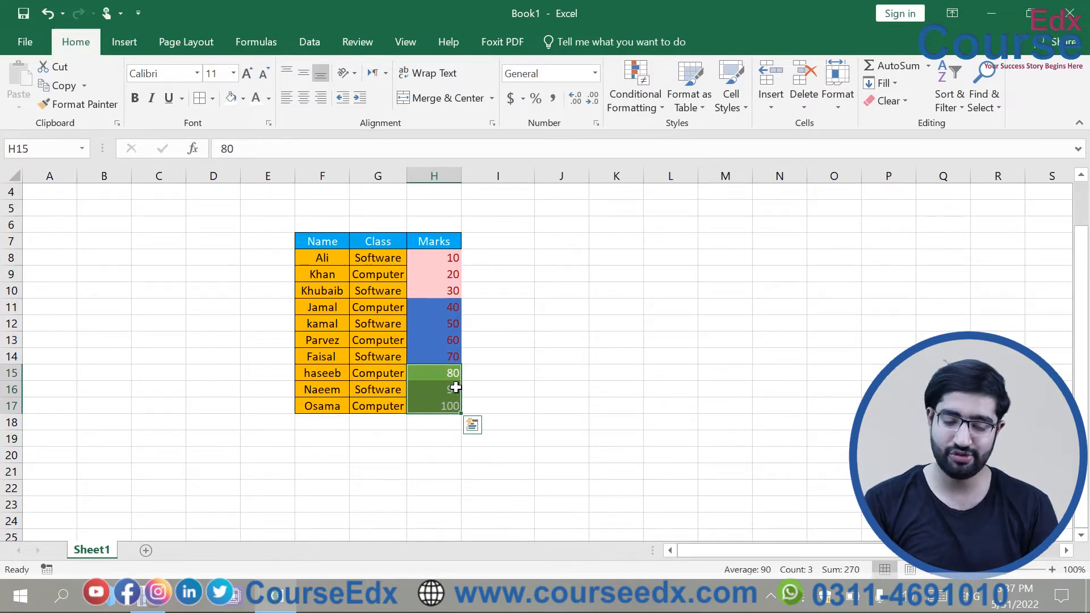
left_click(648, 105)
mouse_move(691, 142)
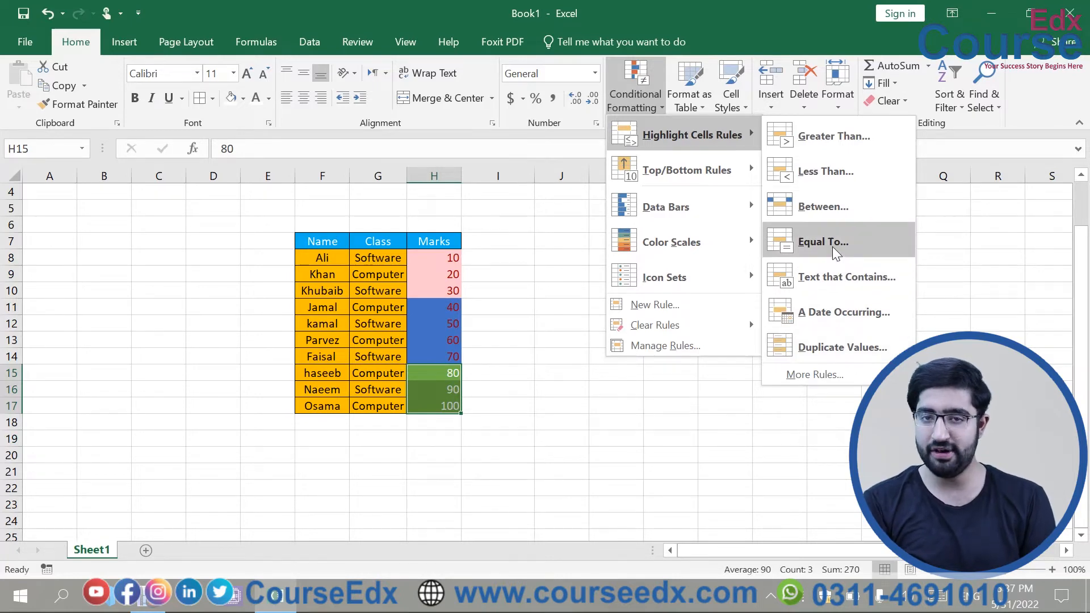
left_click(648, 441)
left_click_drag(438, 258, 436, 403)
left_click(554, 370)
Highlight cells in F8:F17 that are Equal To the first student's name, using Green Fill with Dark Green Text.
left_click_drag(323, 257, 335, 407)
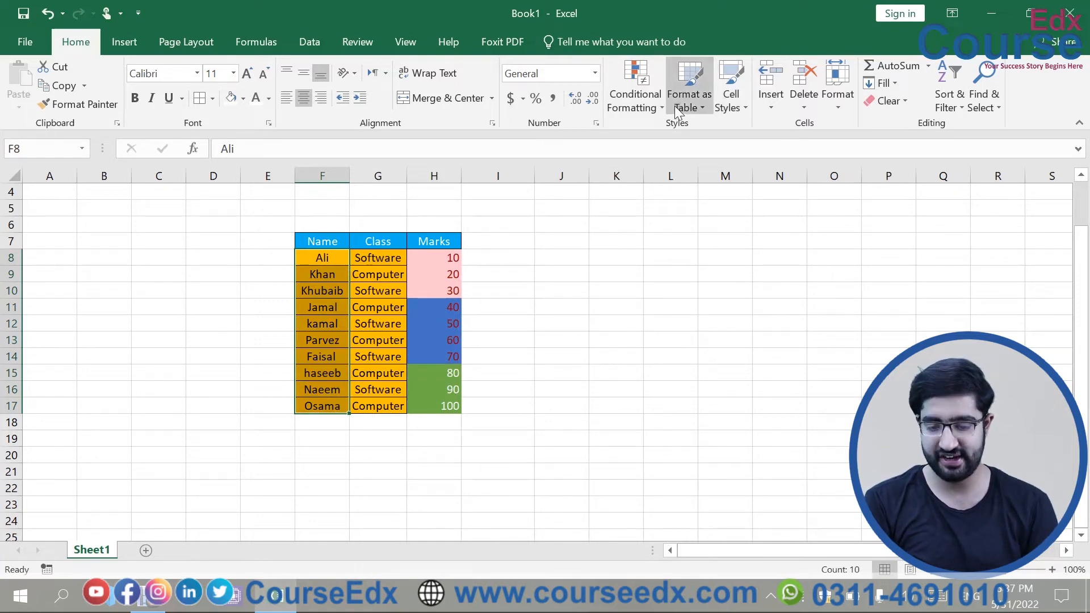
left_click(638, 102)
mouse_move(653, 124)
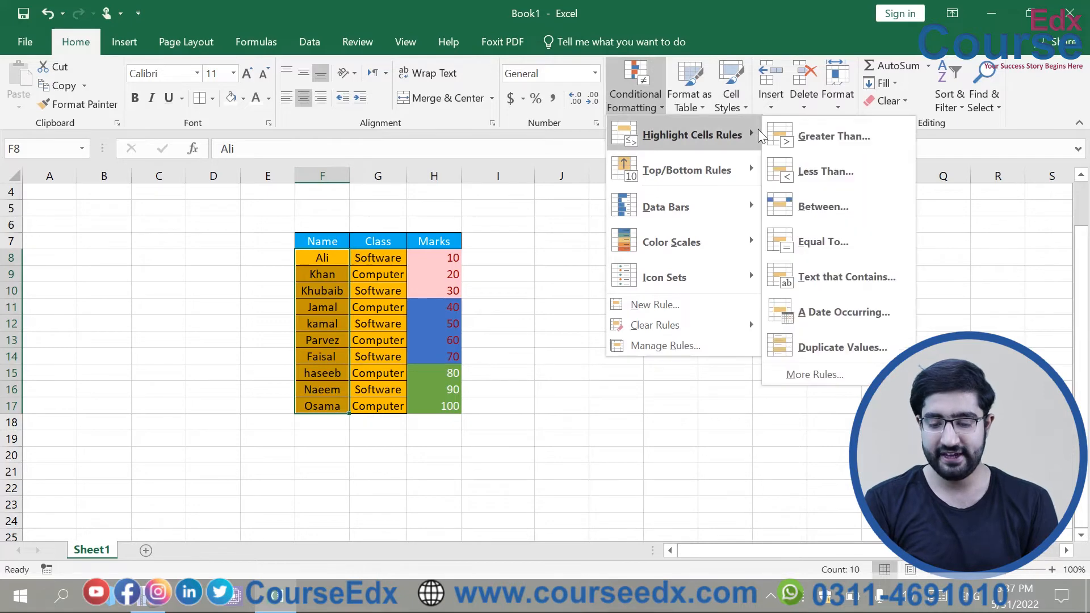
left_click(871, 250)
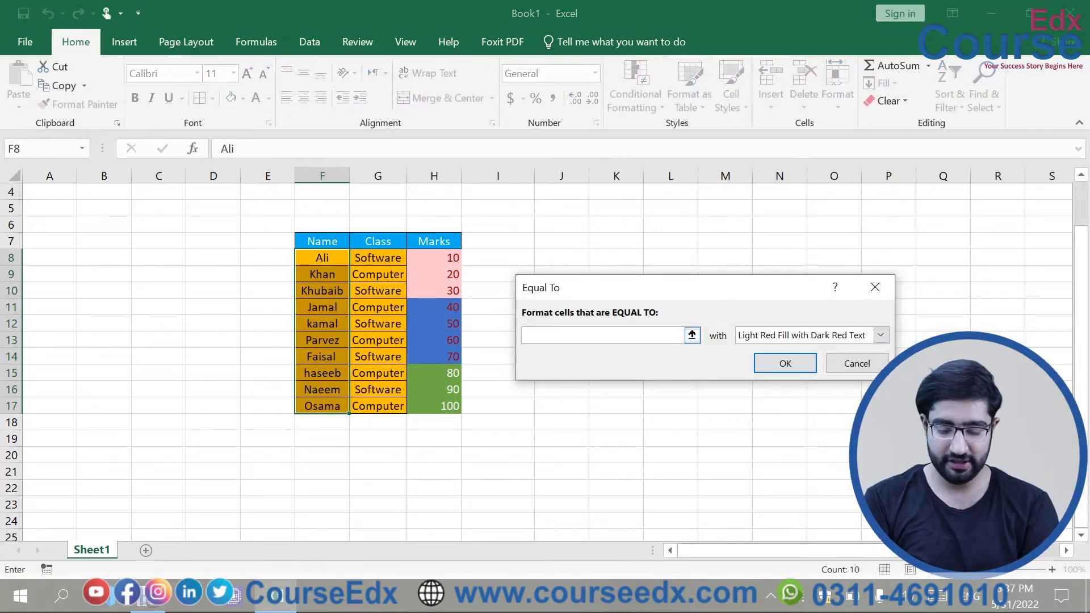
type("Ali")
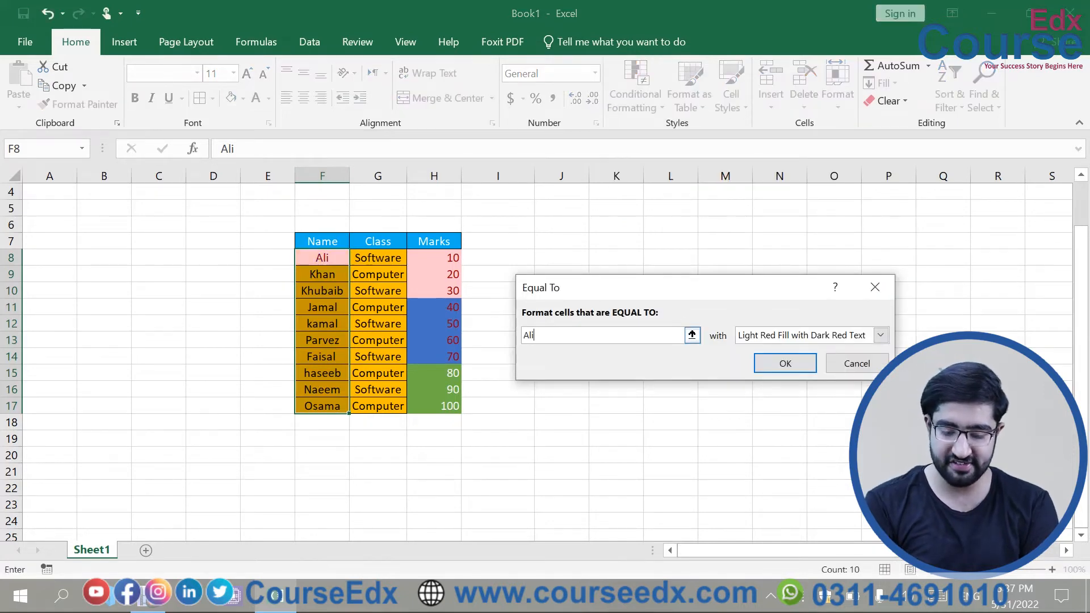
left_click(881, 337)
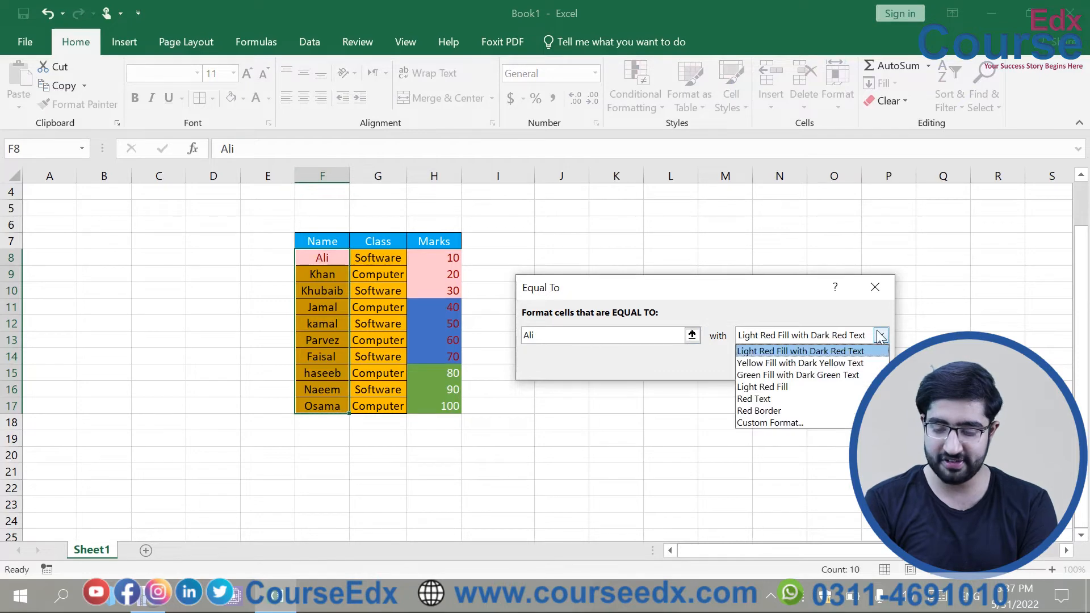
left_click(755, 372)
left_click(786, 363)
left_click(617, 372)
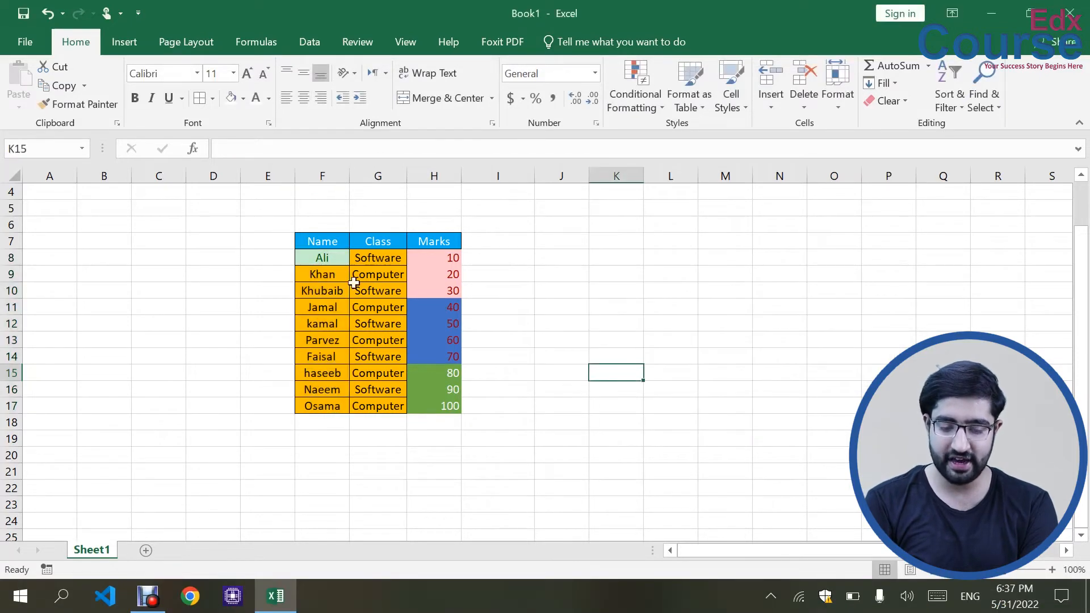
Replace the name in F13 with the first student's name from F8, capitalising its second letter too.
left_click(316, 257)
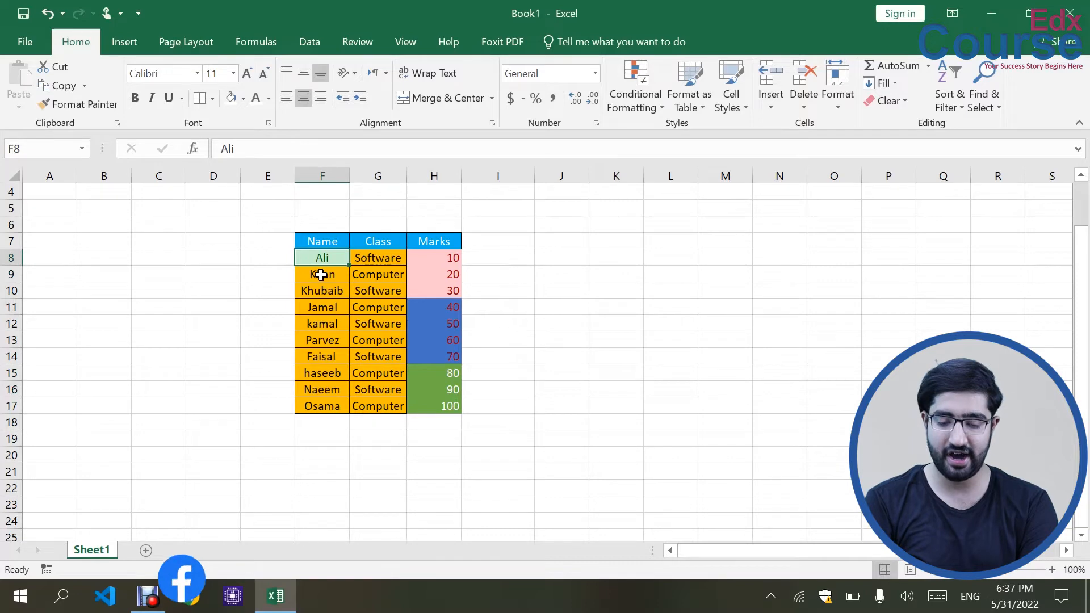
left_click(327, 338)
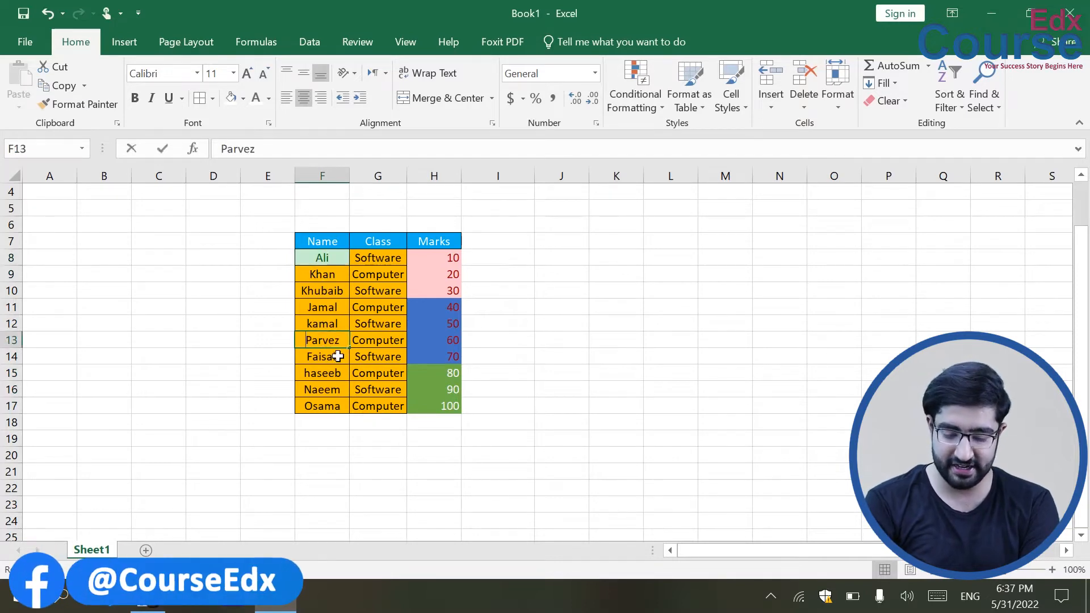
type("ALi")
key("Return")
left_click(345, 340)
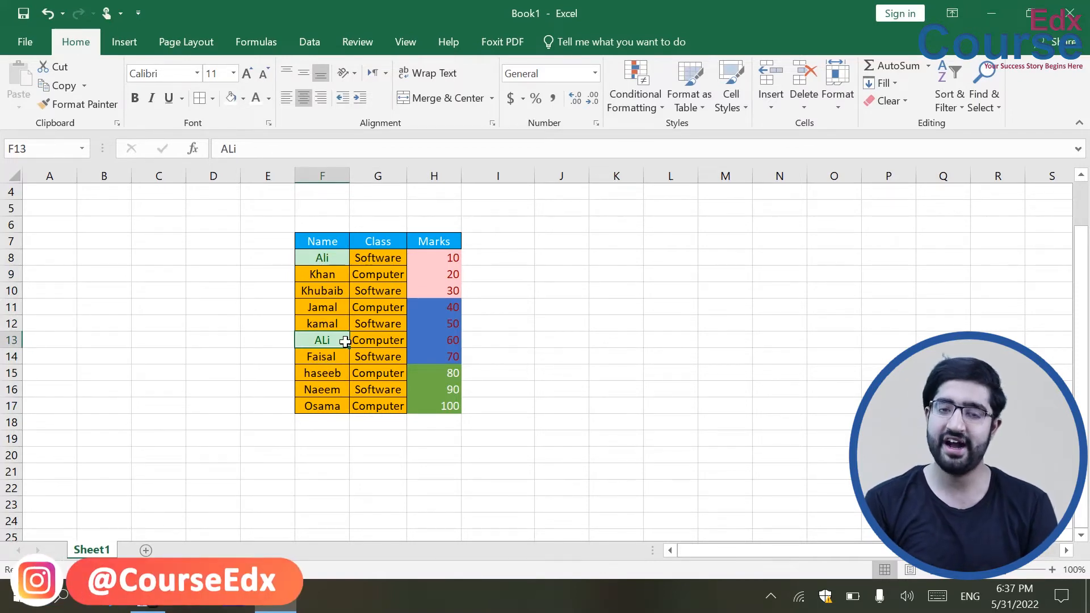
left_click(653, 102)
mouse_move(670, 131)
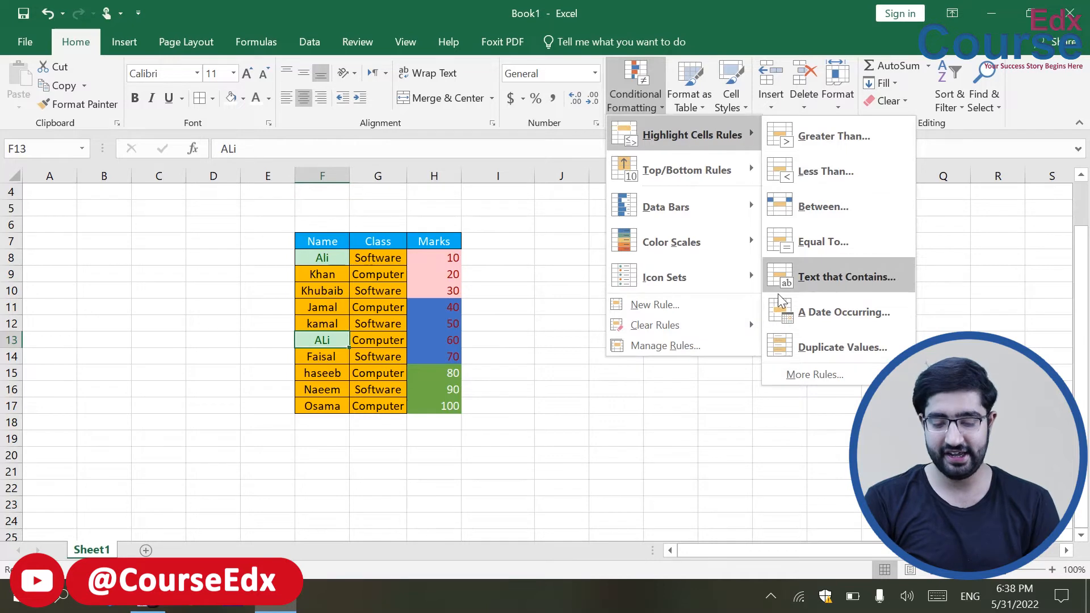
left_click(569, 332)
Enter six sample names in K8:K13, adding the first student's name as surname in K8, K9 and K12.
left_click(632, 260)
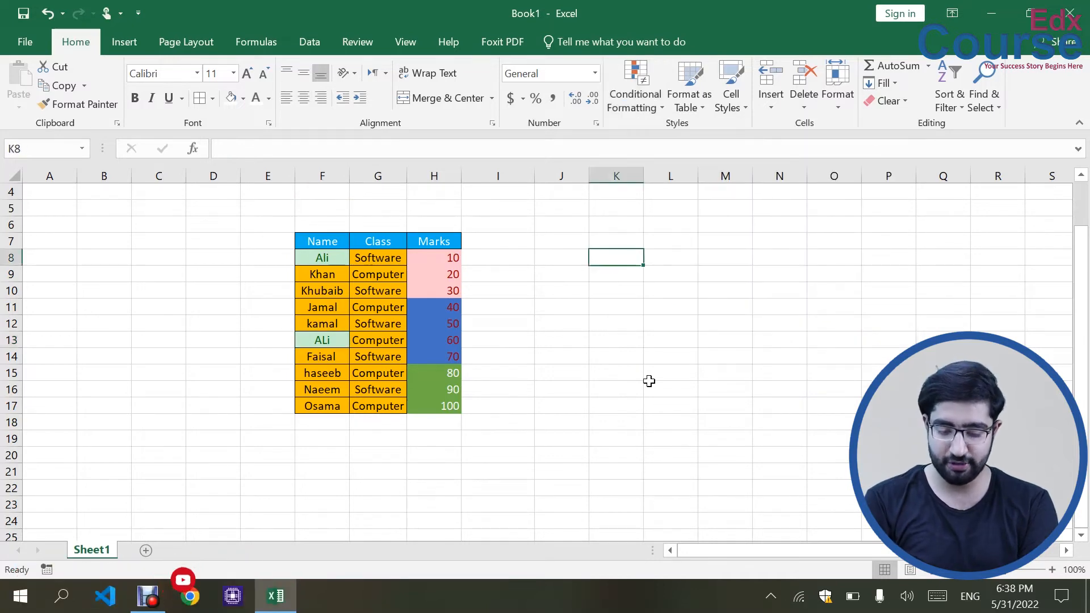
type("Zaid Ali")
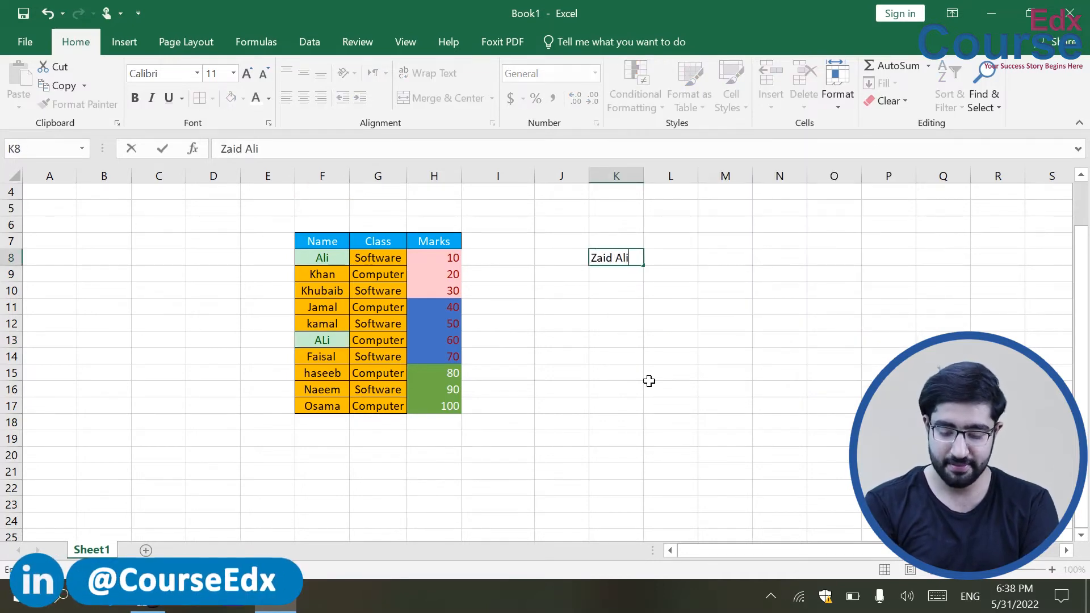
key("Return")
type("Naeem Ali")
key("Return")
type("Ahmad")
key("Return")
type("Jamshed")
key("Return")
type("Jamal ")
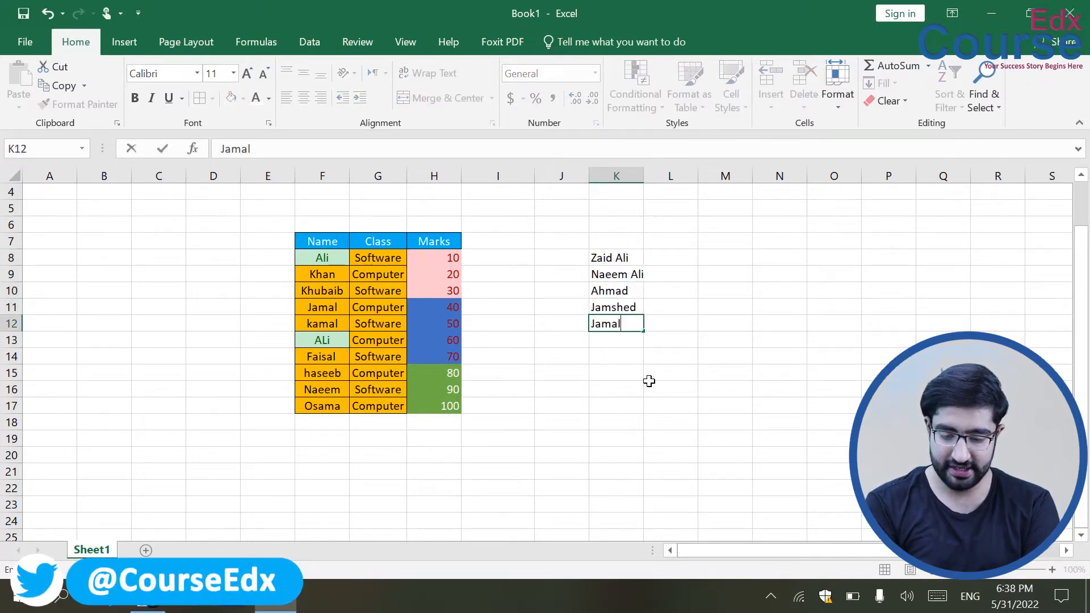
type("Ali")
key("Return")
type("K")
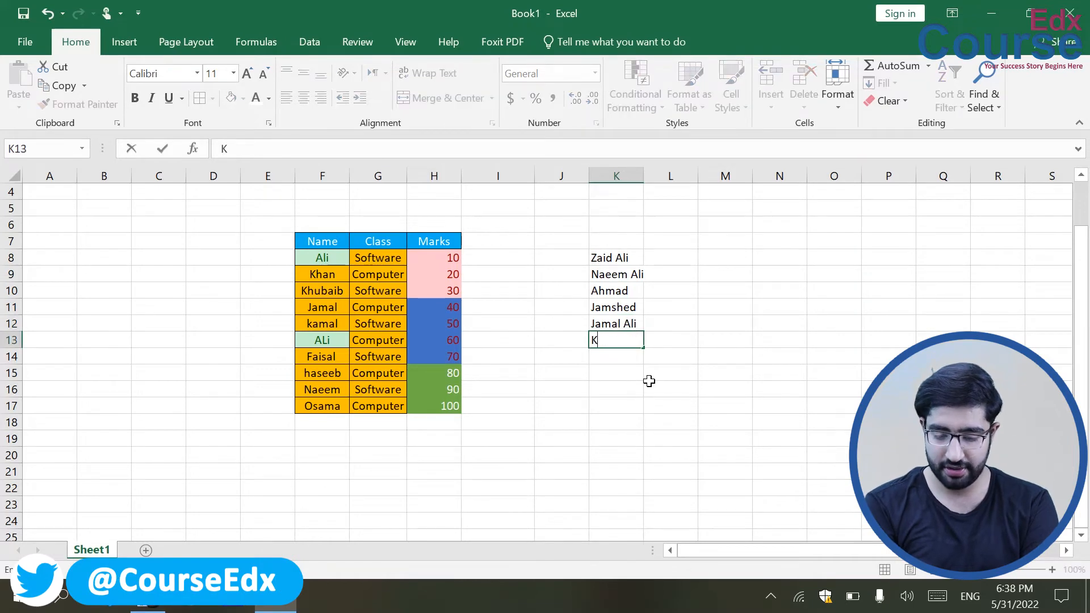
type("hubaib")
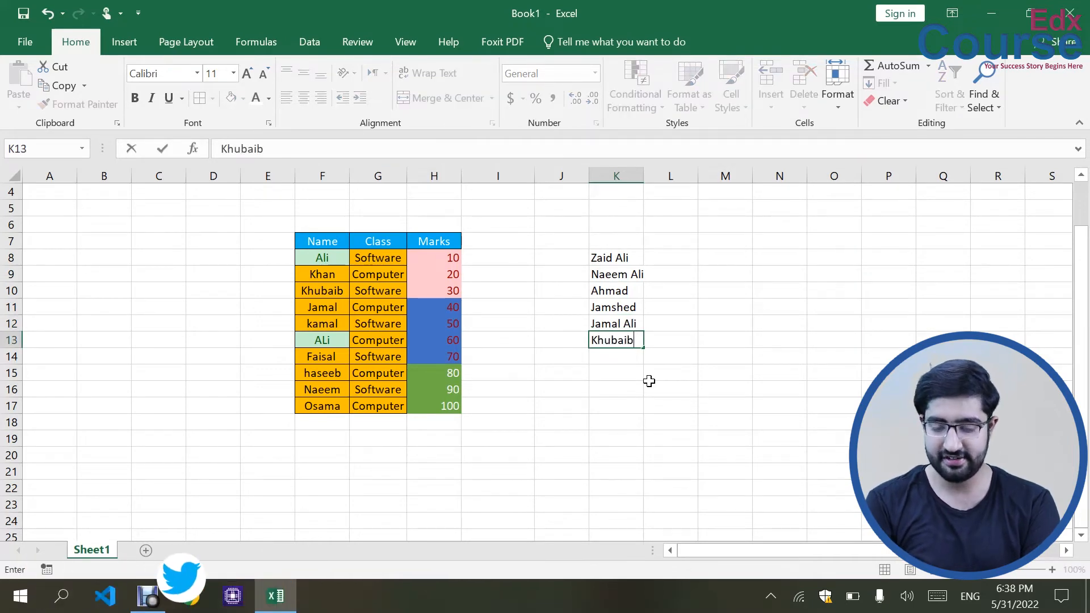
left_click(711, 361)
Add a Text That Contains rule to K6:K16 for the first student's name, using Green Fill with Dark Green Text.
left_click_drag(590, 229, 619, 387)
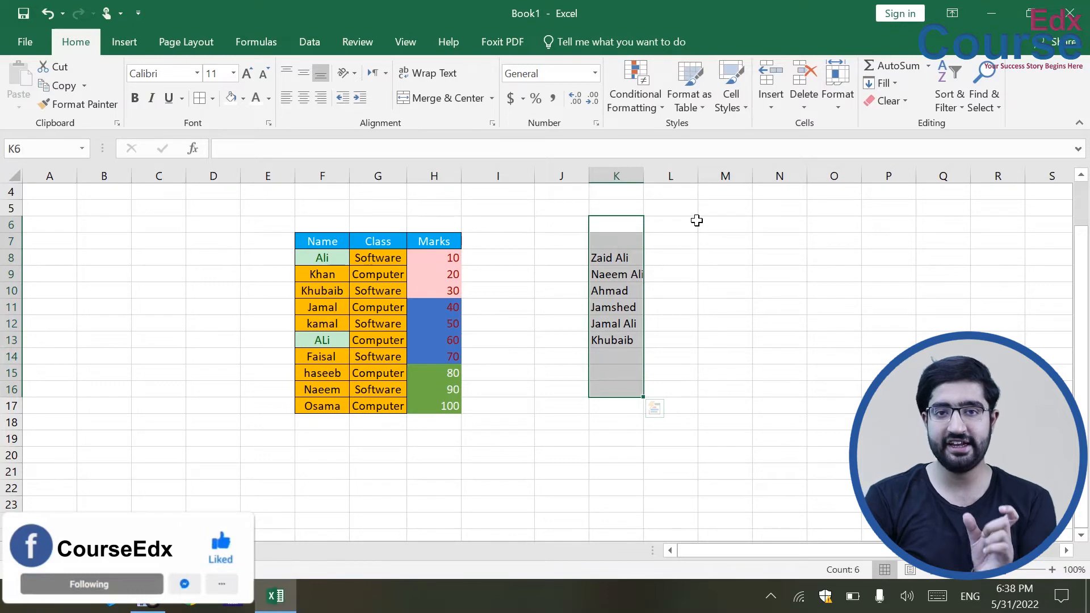
left_click(646, 108)
mouse_move(670, 140)
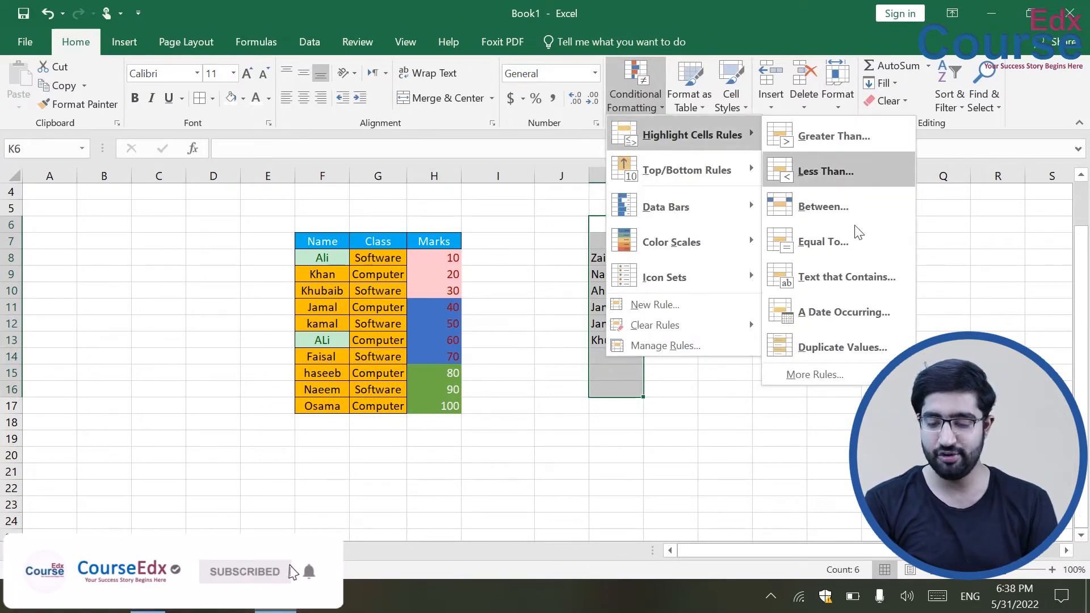
left_click(871, 291)
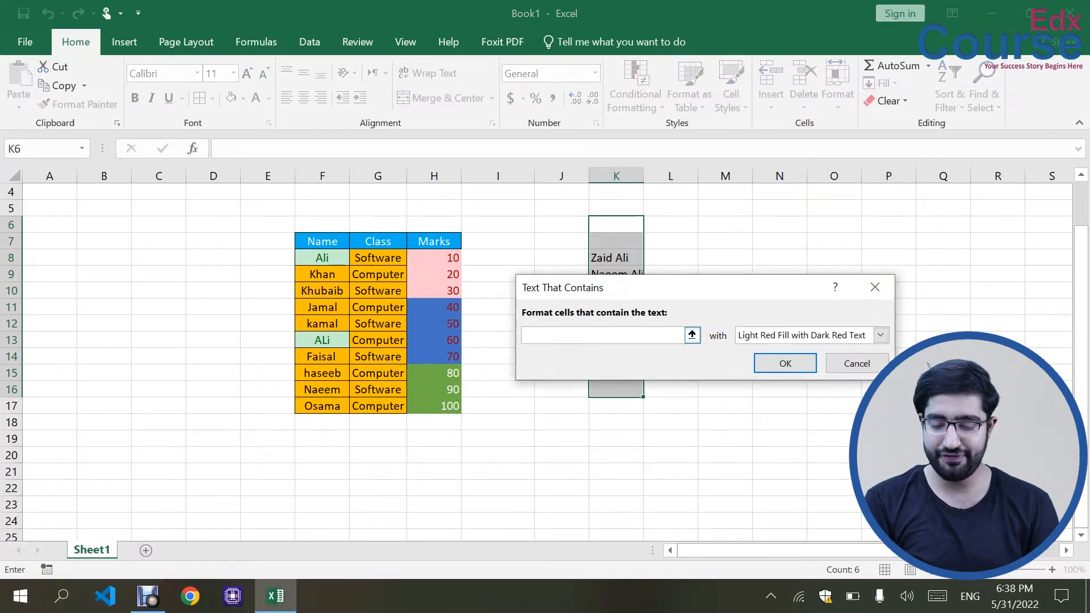
type("ALi")
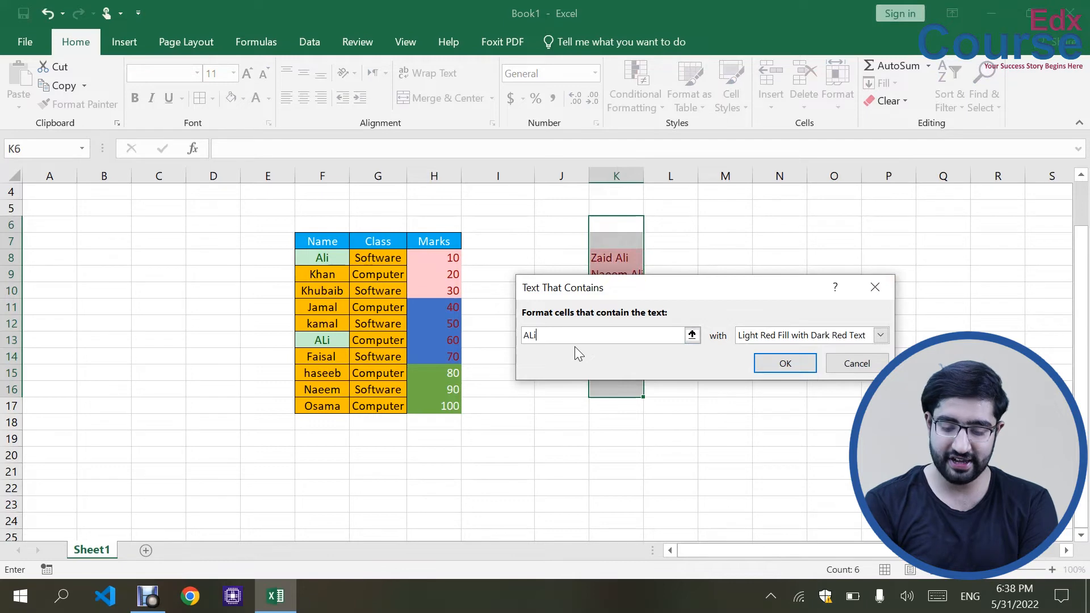
left_click(881, 336)
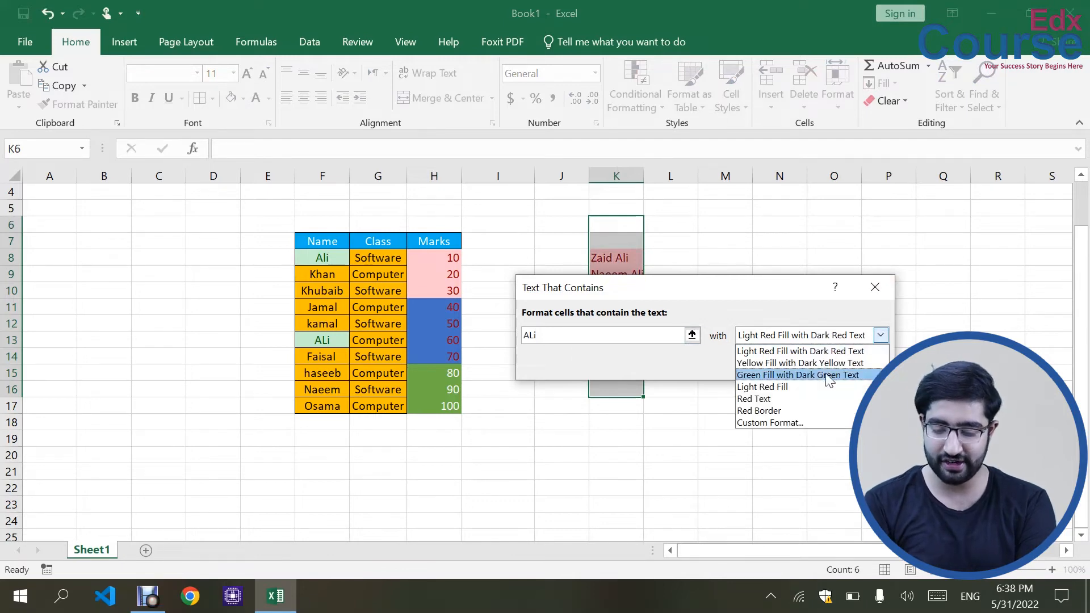
left_click(812, 374)
left_click(775, 370)
left_click(722, 389)
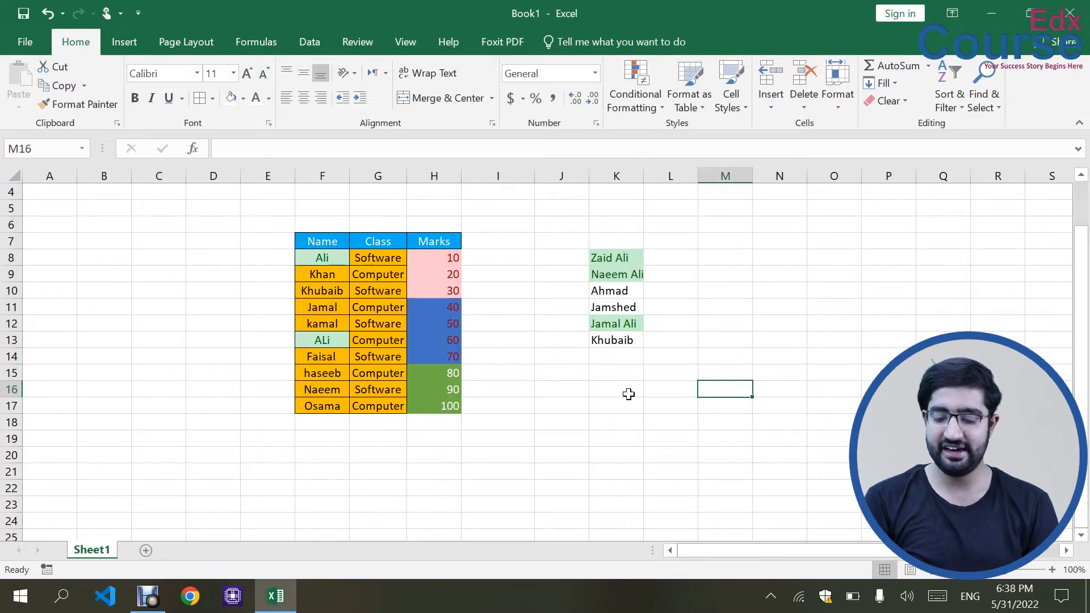
Retype the name in K13 with the matching surname in lowercase and autofit column K to its contents.
left_click(618, 343)
type("K")
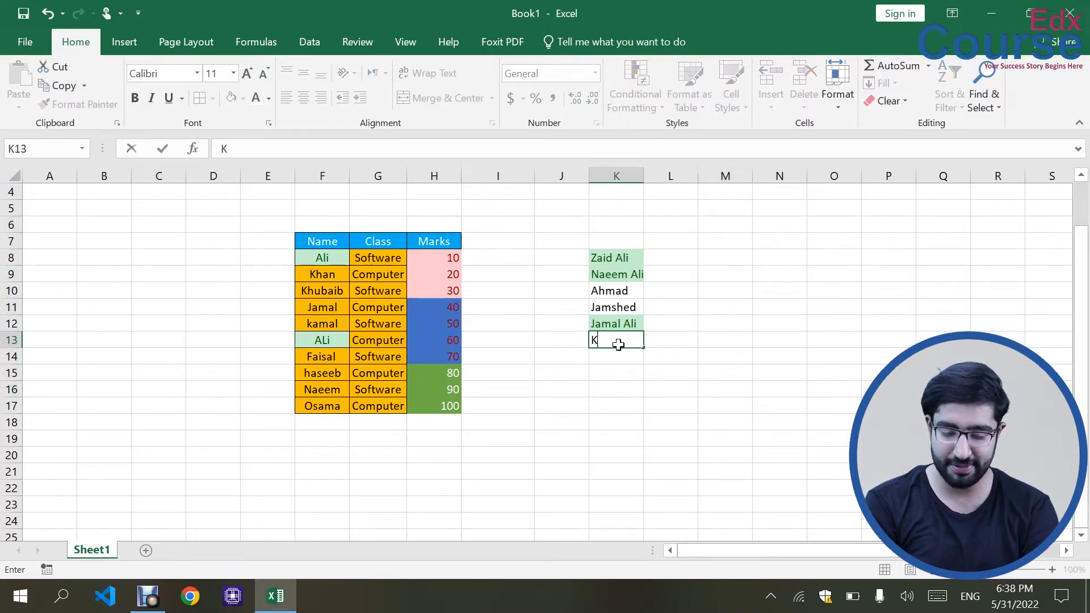
type("hubaib ali")
key("Return")
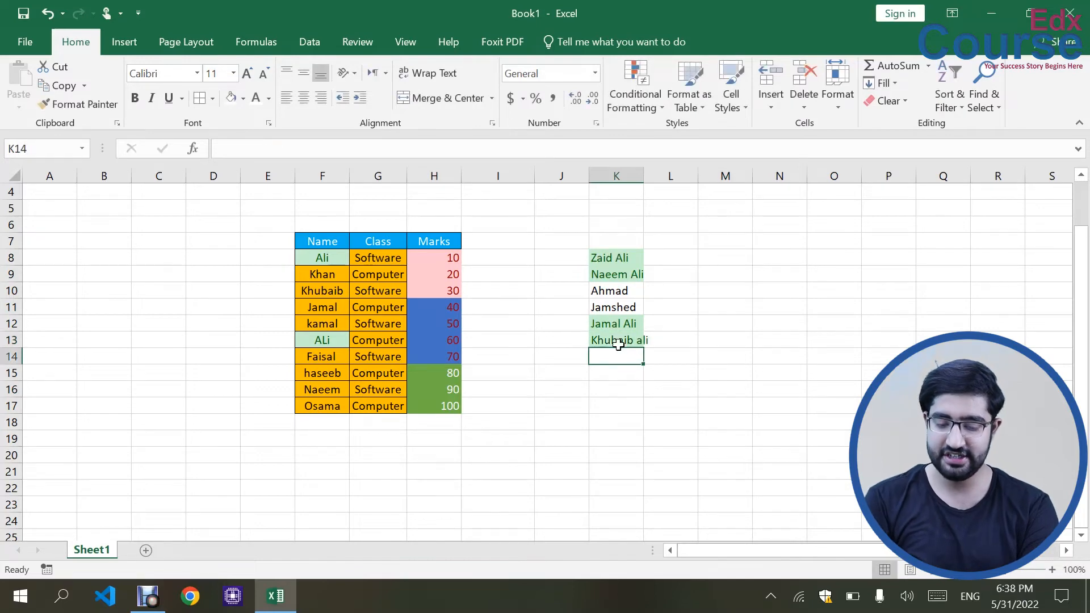
left_click(624, 341)
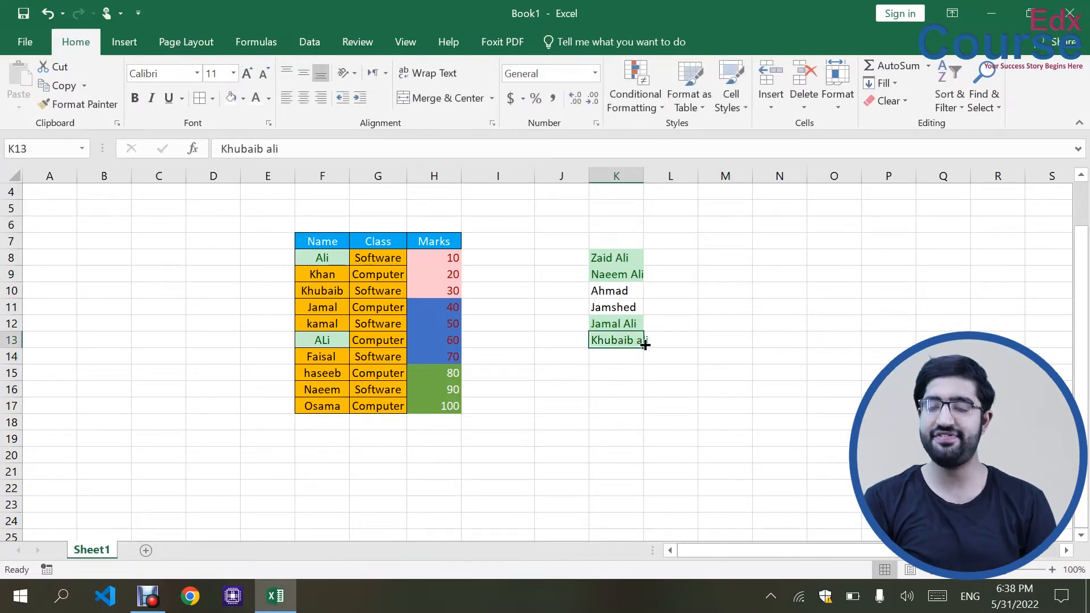
double_click(645, 176)
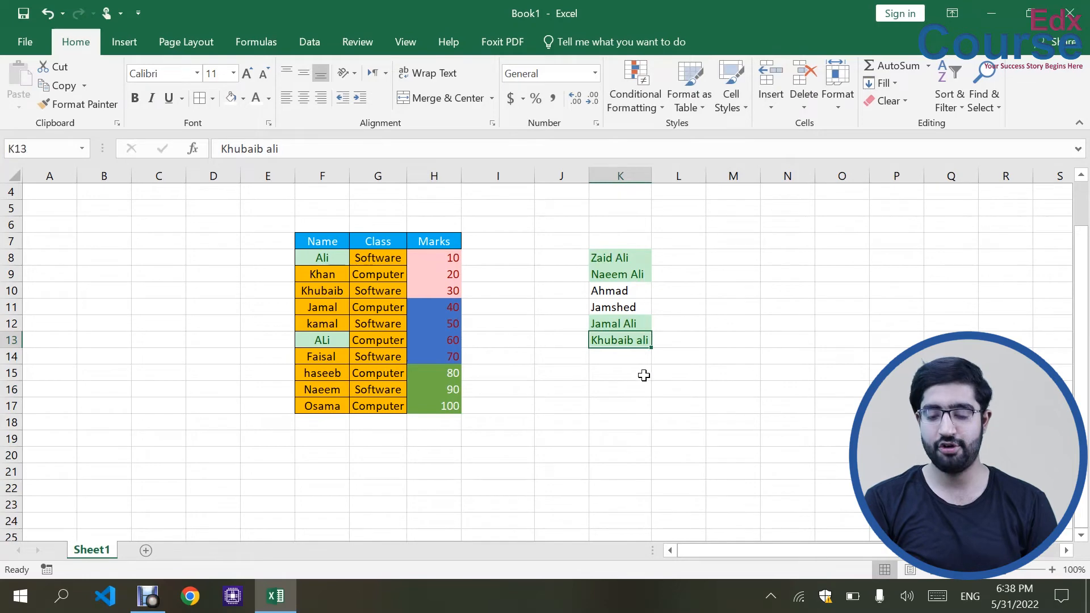
Replace the full name in K12 with a single lowercase first name that lacks the rule's text.
left_click(608, 326)
key("BackSpace")
type("kamal")
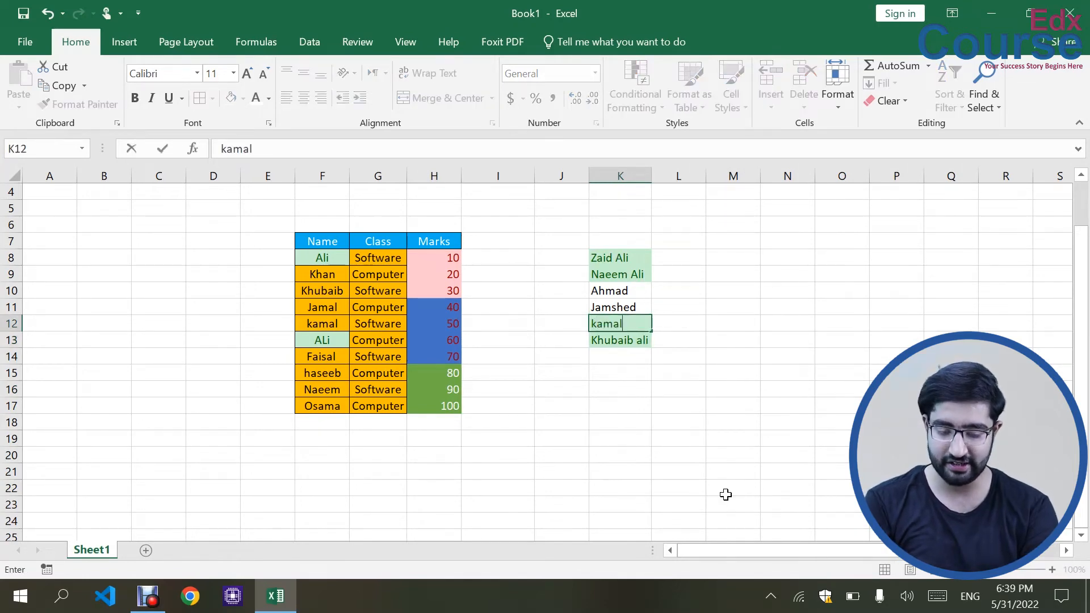
left_click(669, 426)
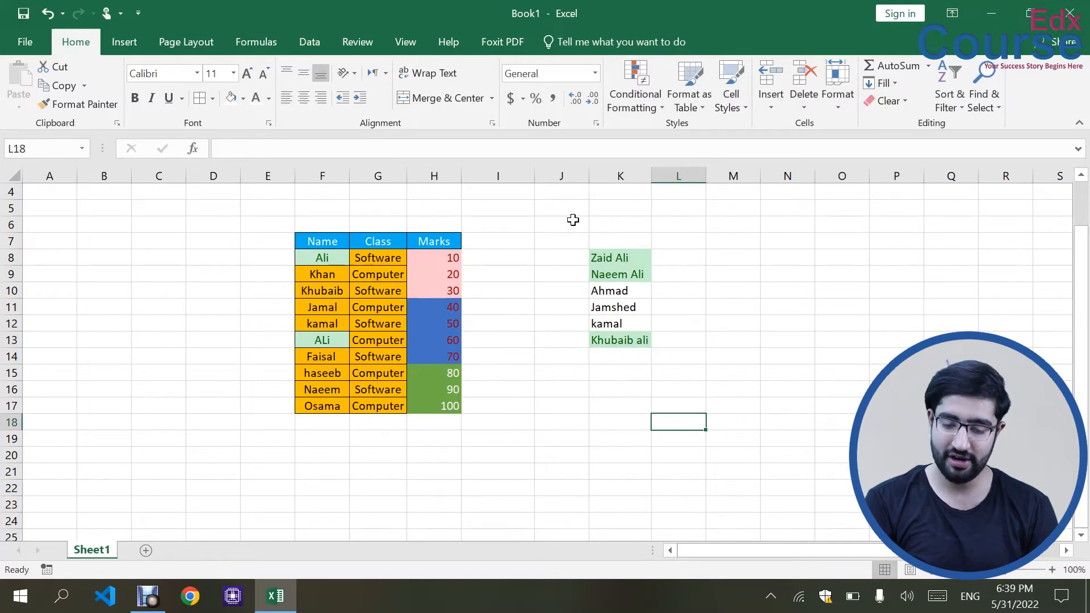
left_click(635, 110)
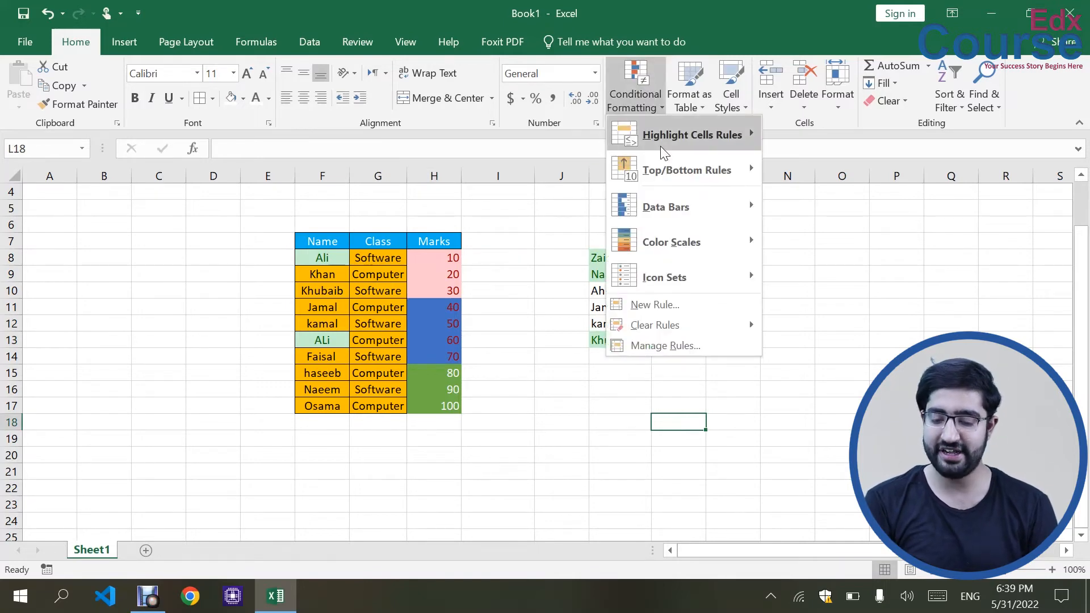
mouse_move(660, 146)
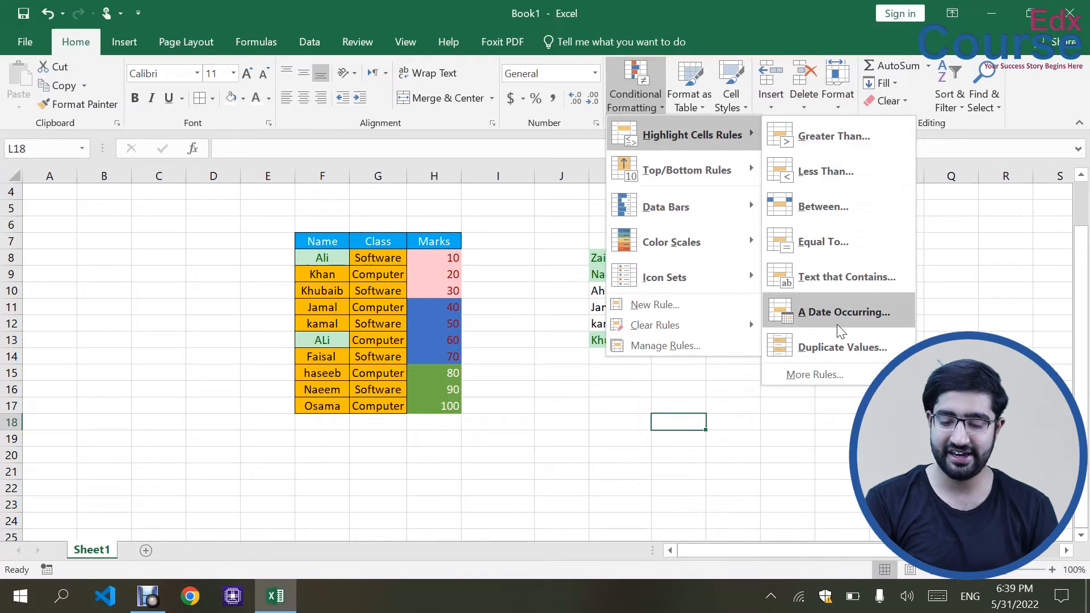
left_click(574, 253)
Clear the sample names from column K.
left_click_drag(564, 232, 625, 275)
left_click_drag(662, 336, 683, 365)
key("Delete")
left_click(792, 375)
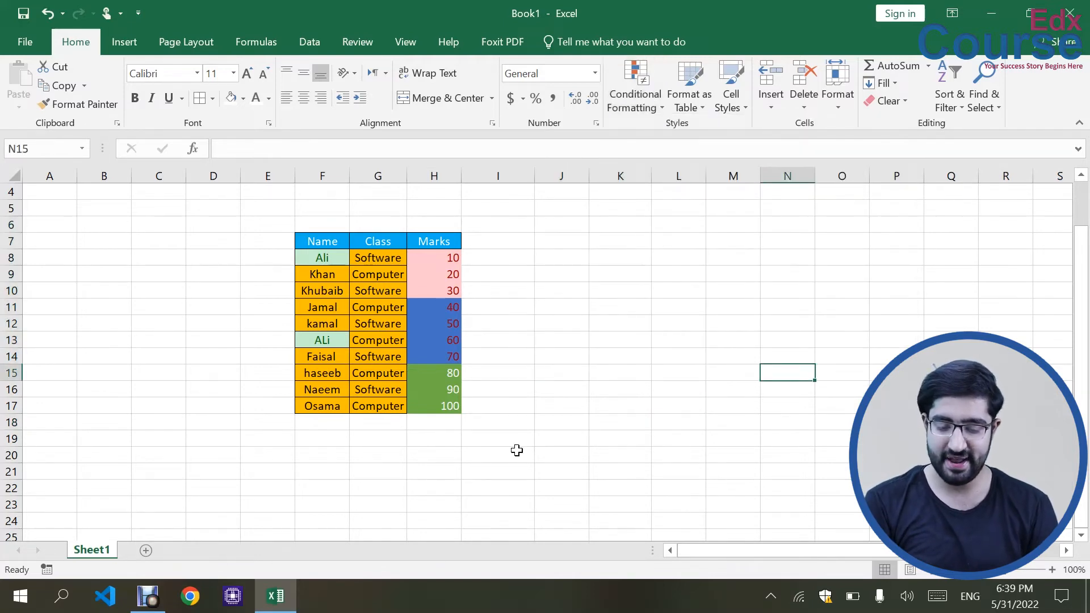
Insert the current date, 5/31/2022, in E22 below the table and widen column E.
scroll(515, 451, "down", 3)
left_click(264, 324)
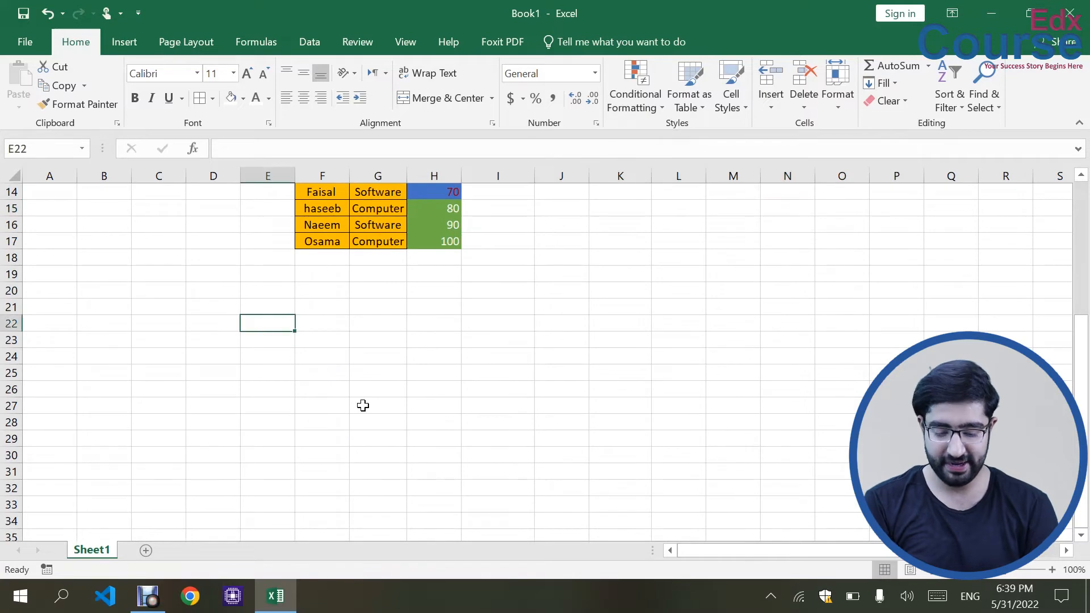
key("ctrl+semicolon")
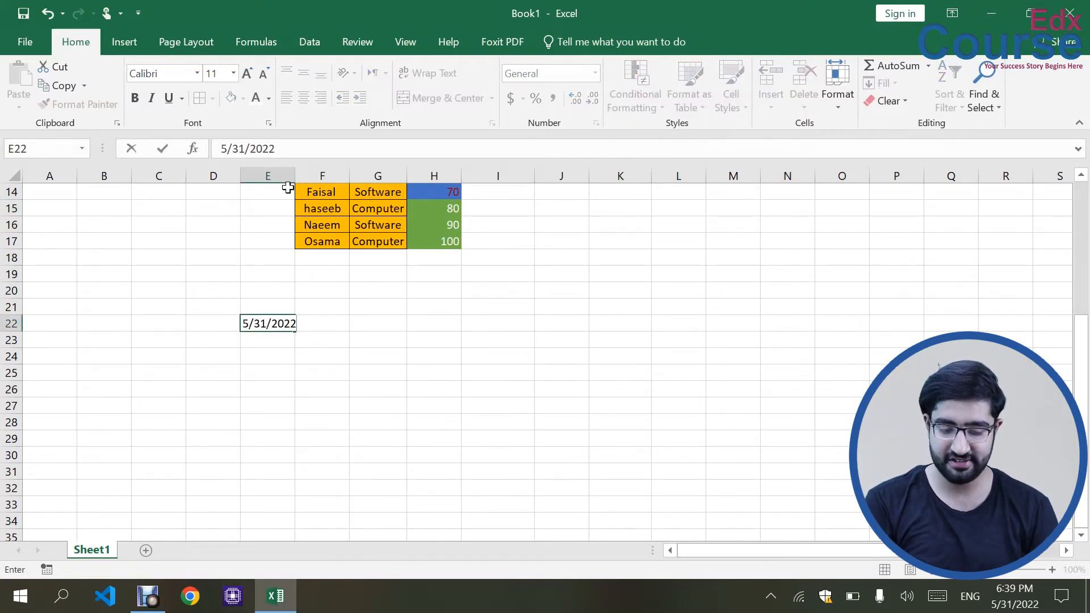
left_click(334, 359)
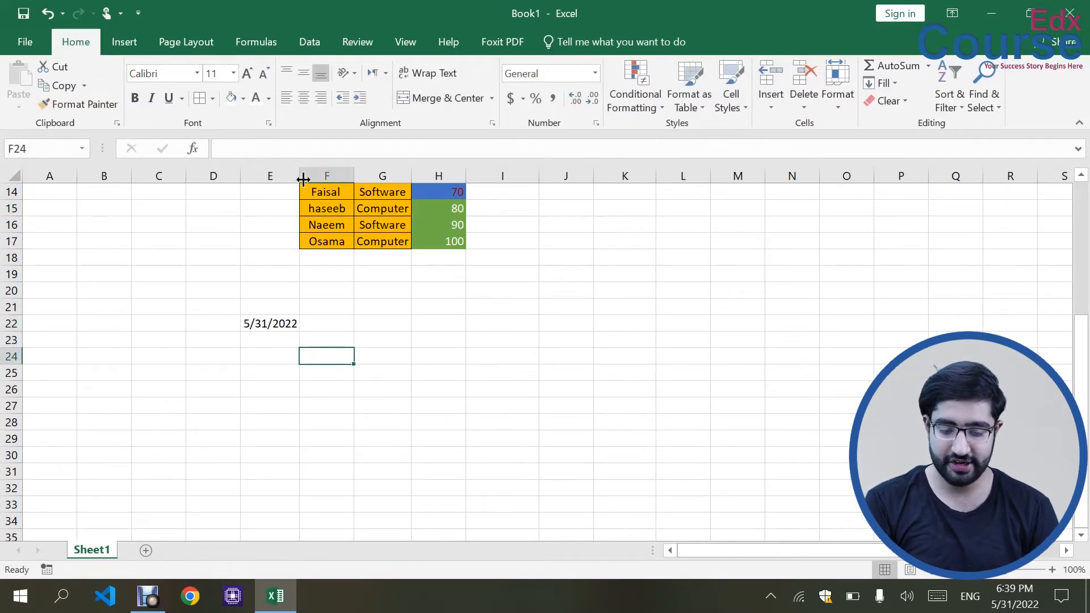
left_click_drag(300, 176, 327, 176)
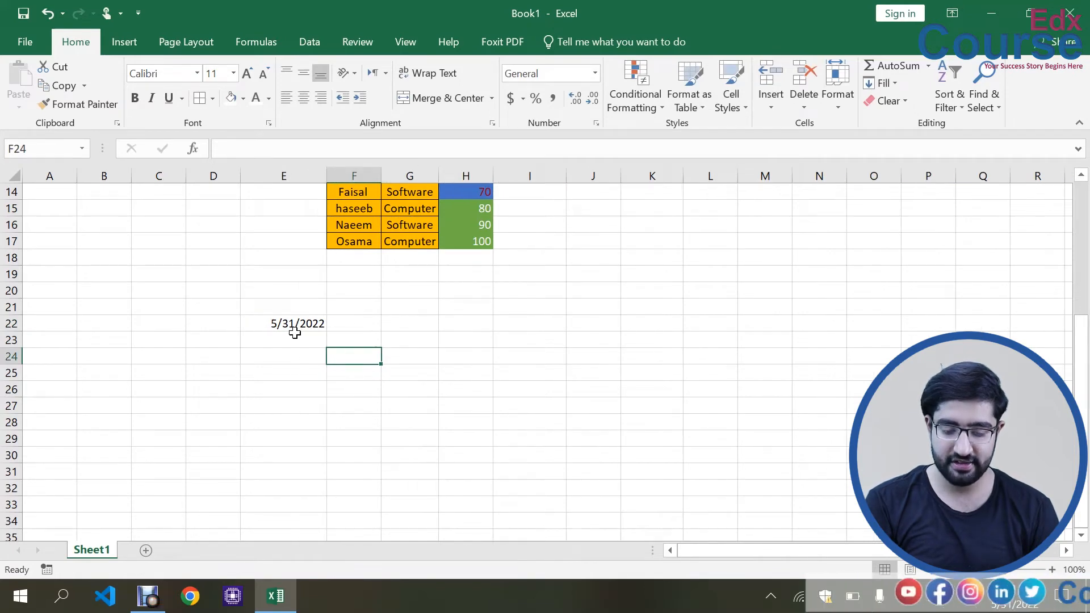
Fill the date in E22 down to E32 as a daily series ending at 6/10/2022.
left_click(294, 327)
left_click_drag(327, 331, 334, 505)
left_click(512, 423)
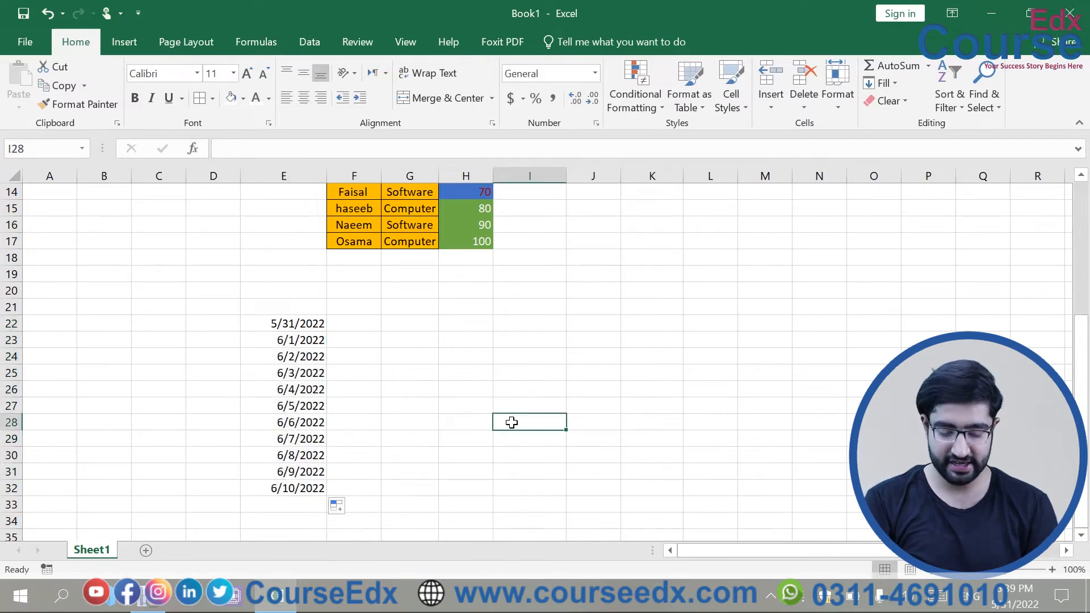
Undo the last date fill and refill from E22 down to E42 as a daily series ending at 6/20/2022.
key("ctrl+z")
left_click_drag(327, 335, 312, 424)
scroll(384, 385, "up", 3)
scroll(385, 386, "down", 1)
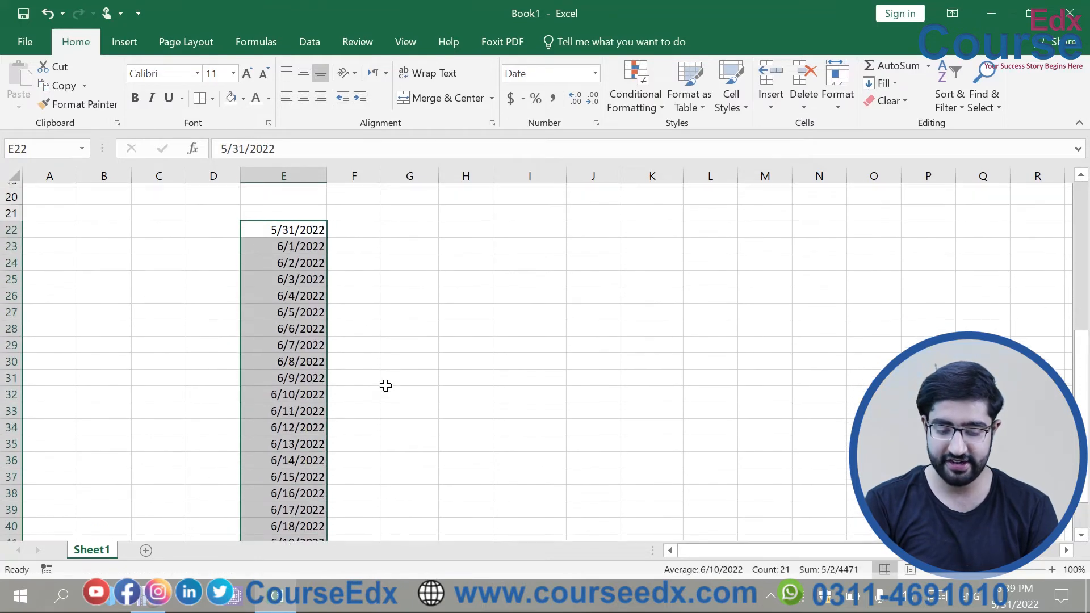
left_click(426, 371)
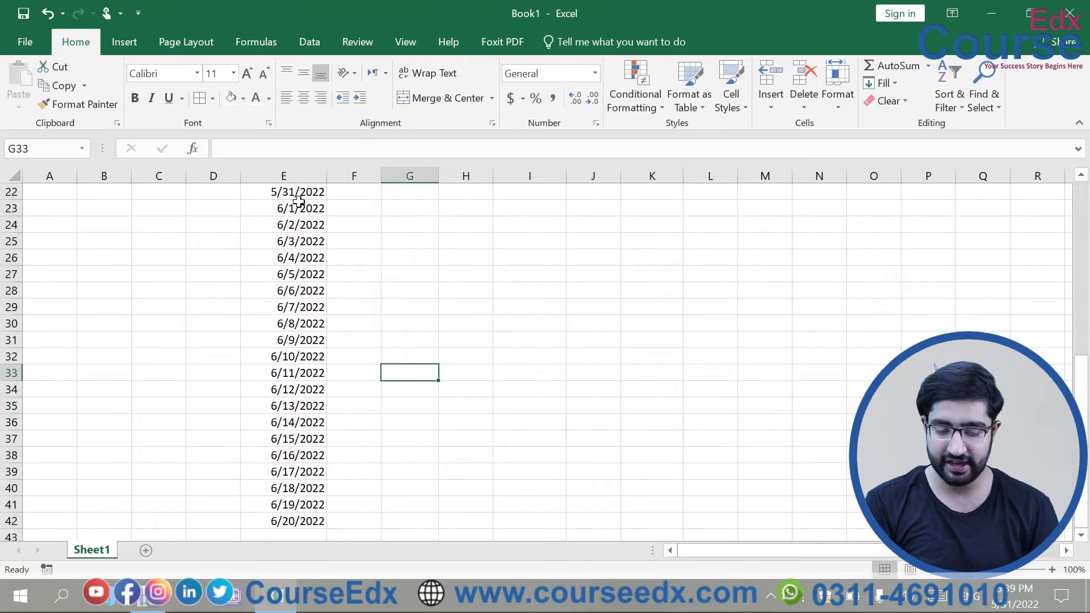
Start a Date Occurring highlight rule on E22:E42 and preview it for Next month with Light Red Fill with Dark Red Text.
left_click_drag(293, 189, 307, 517)
key("ctrl+1")
left_click(645, 111)
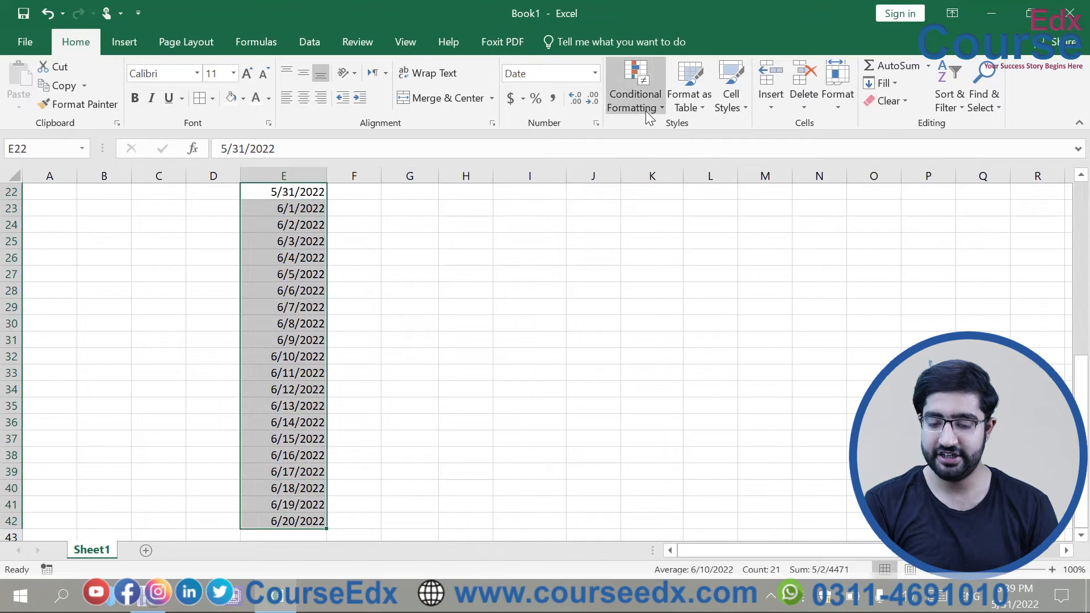
mouse_move(673, 137)
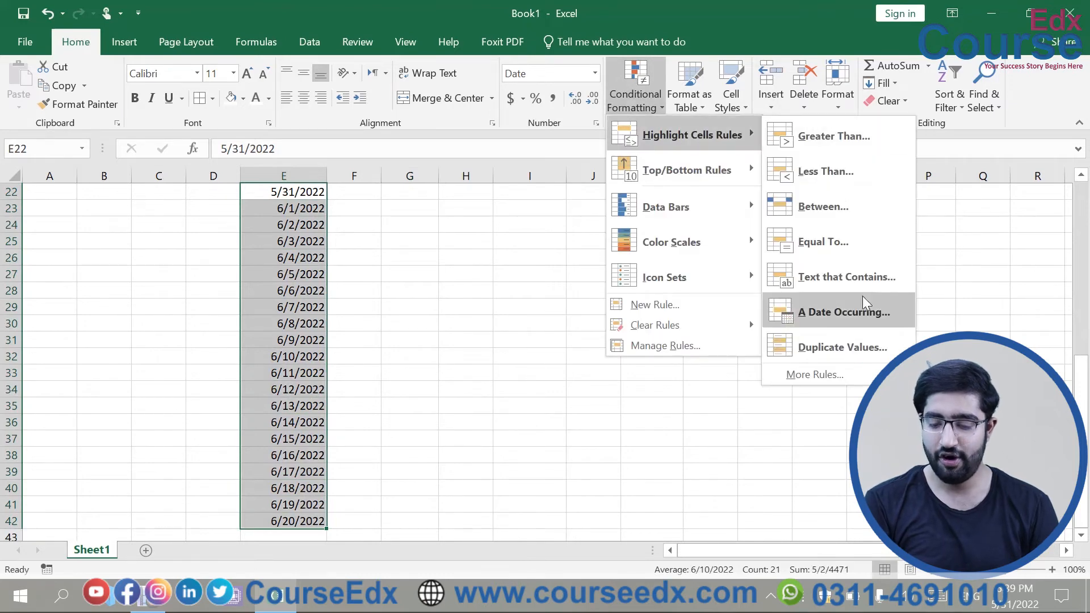
left_click(863, 311)
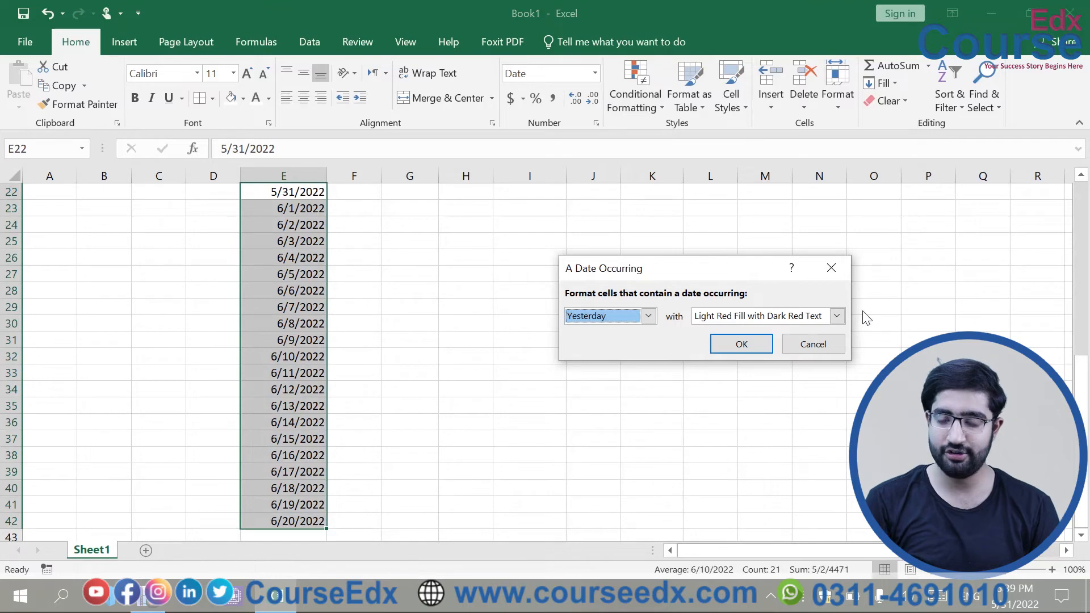
left_click(647, 316)
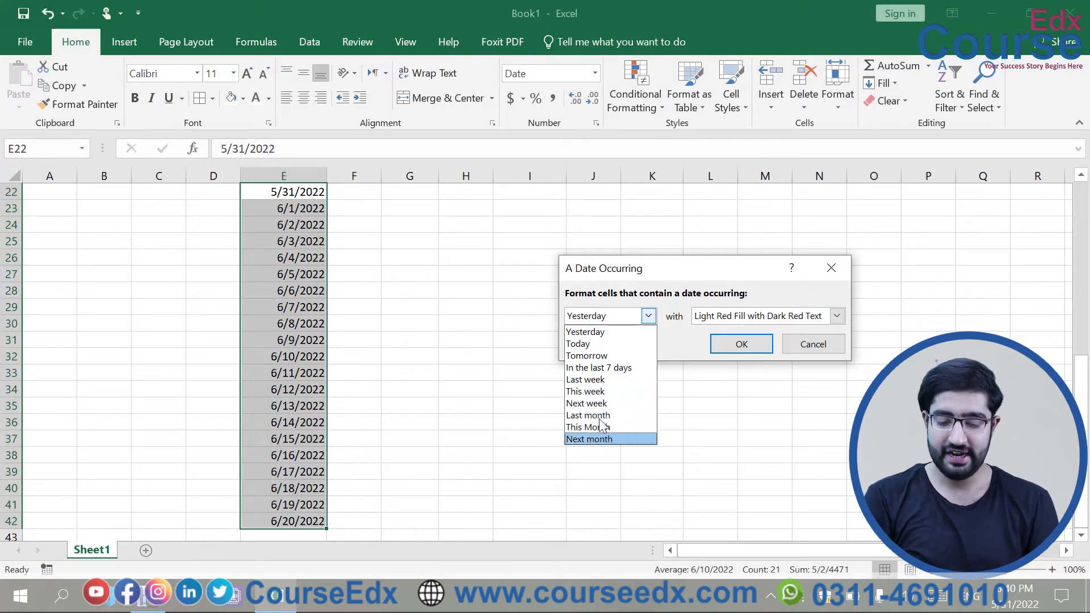
left_click(636, 439)
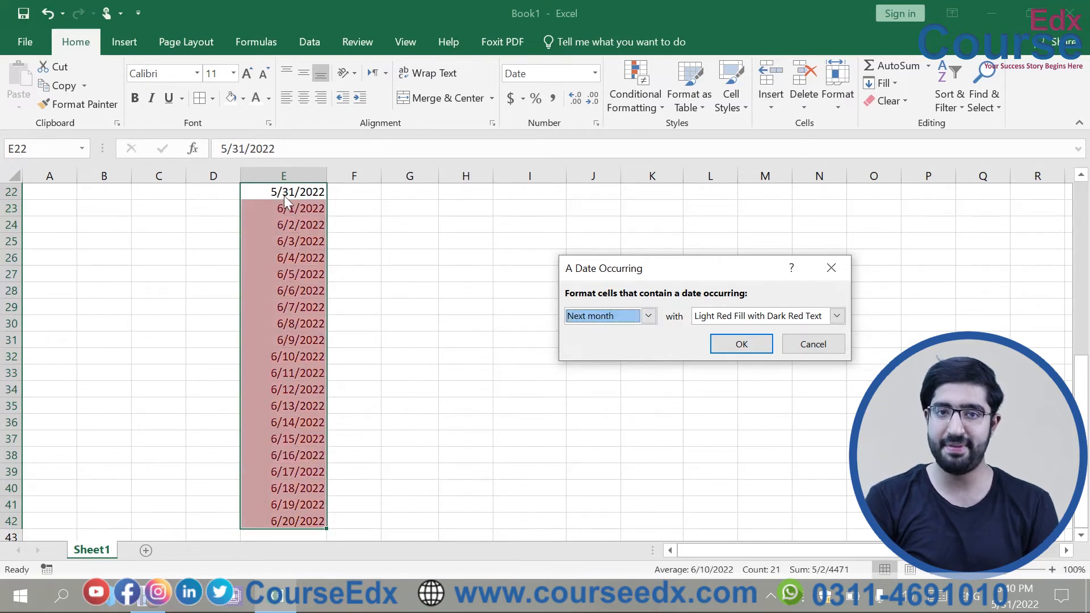
Preview the date rule for Next week, Last week and Tomorrow.
left_click(648, 316)
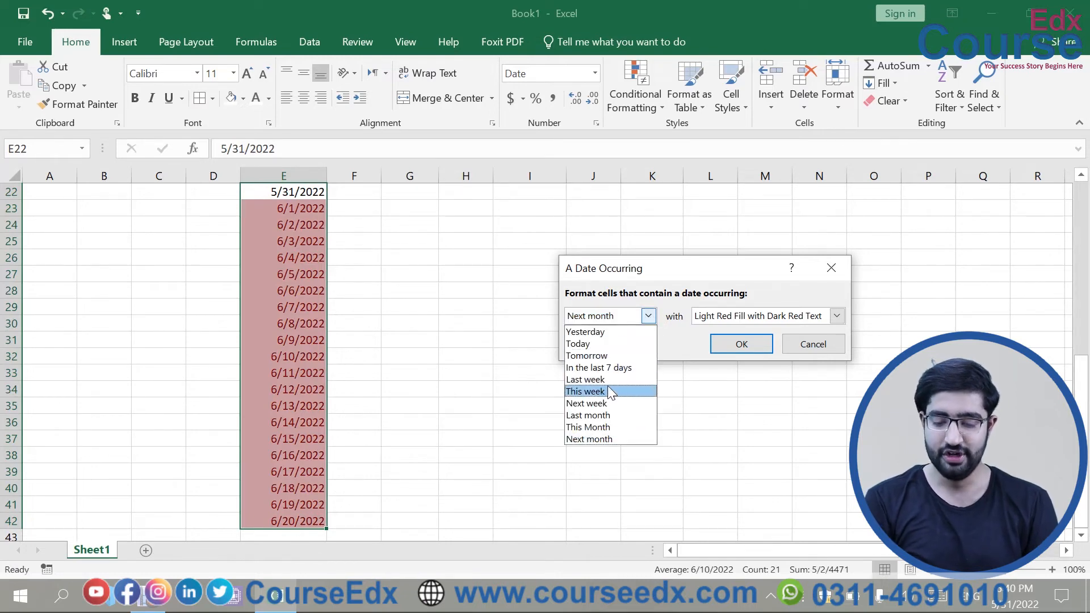
left_click(604, 404)
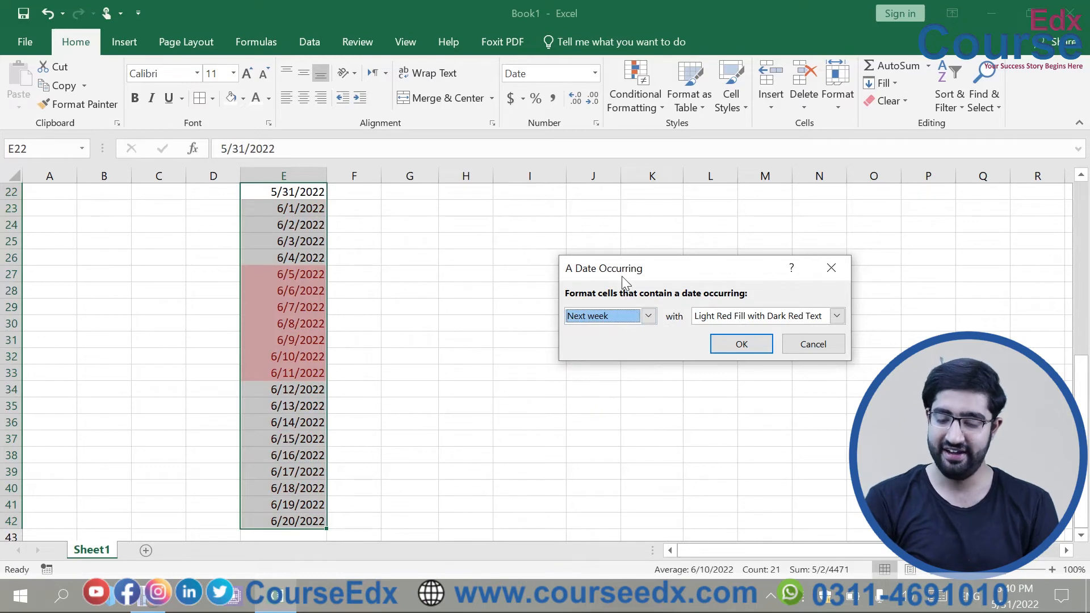
left_click(648, 316)
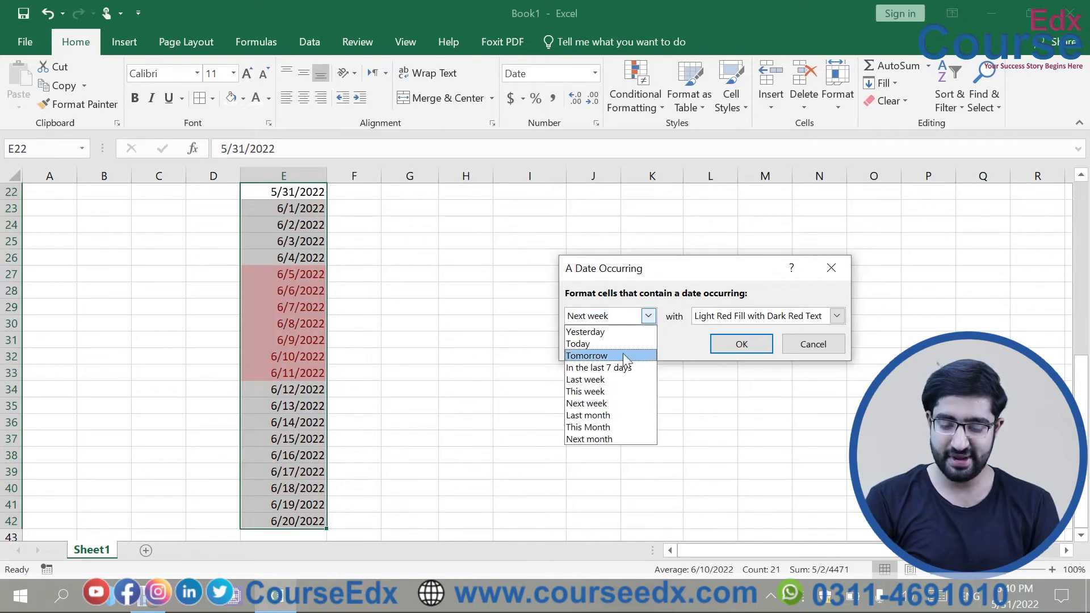
left_click(605, 378)
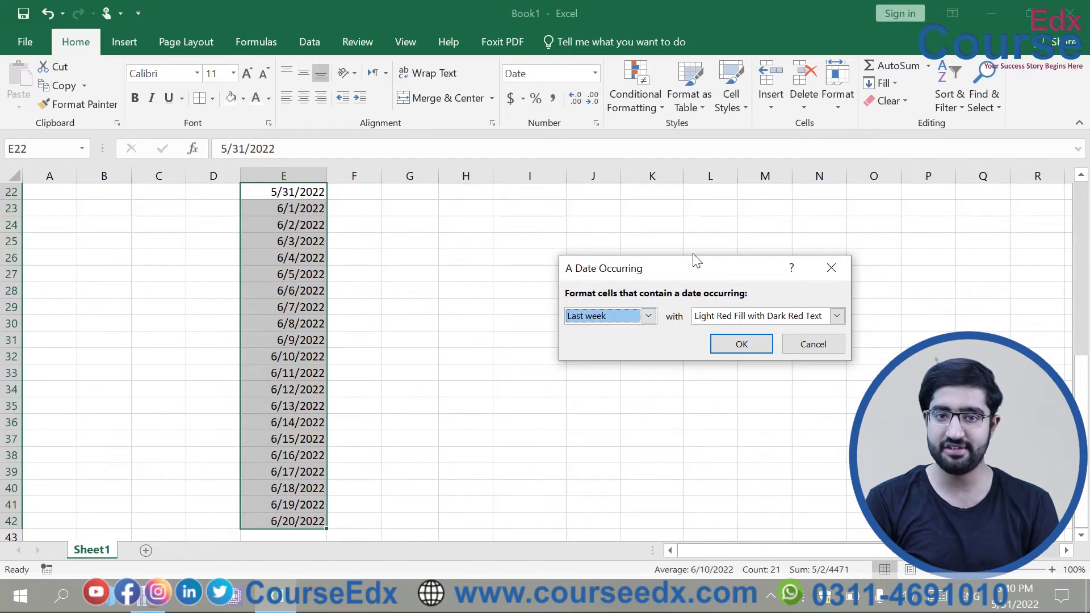
left_click(648, 317)
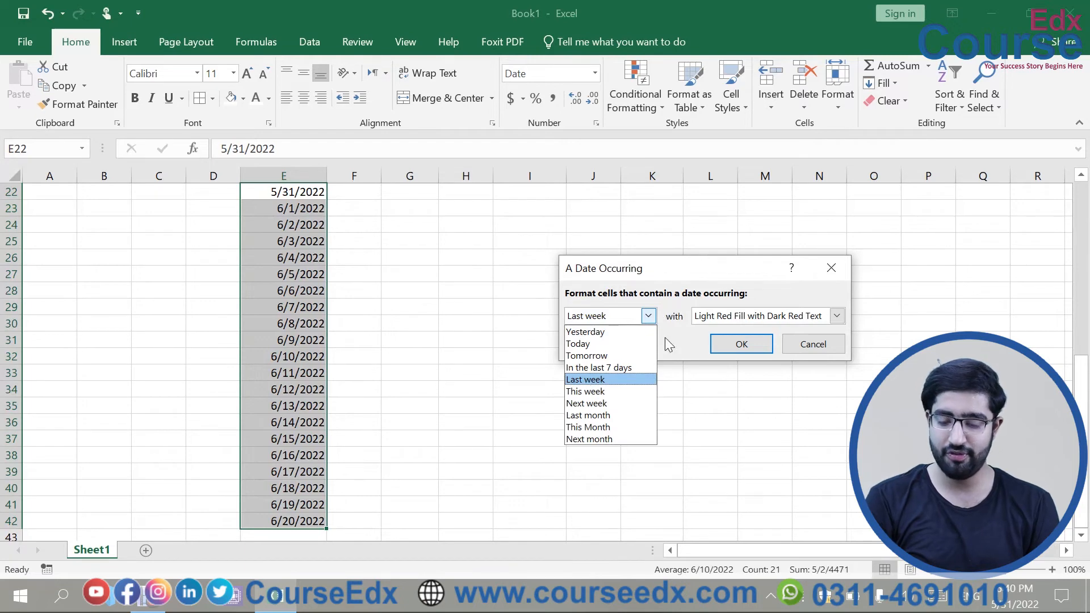
left_click(628, 359)
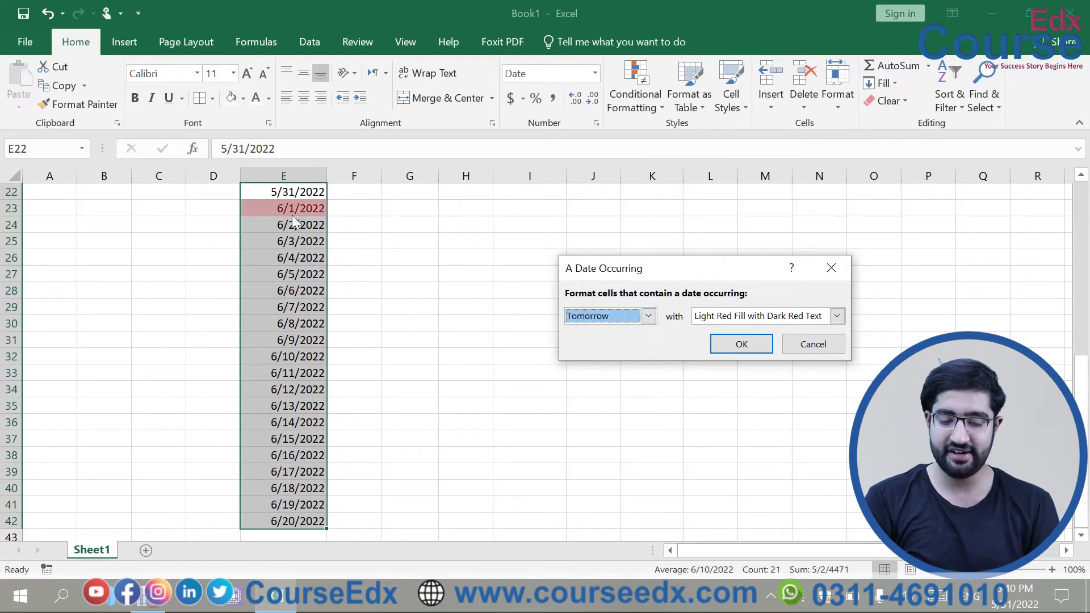
Preview the date rule again for Last week and Next week.
left_click(648, 316)
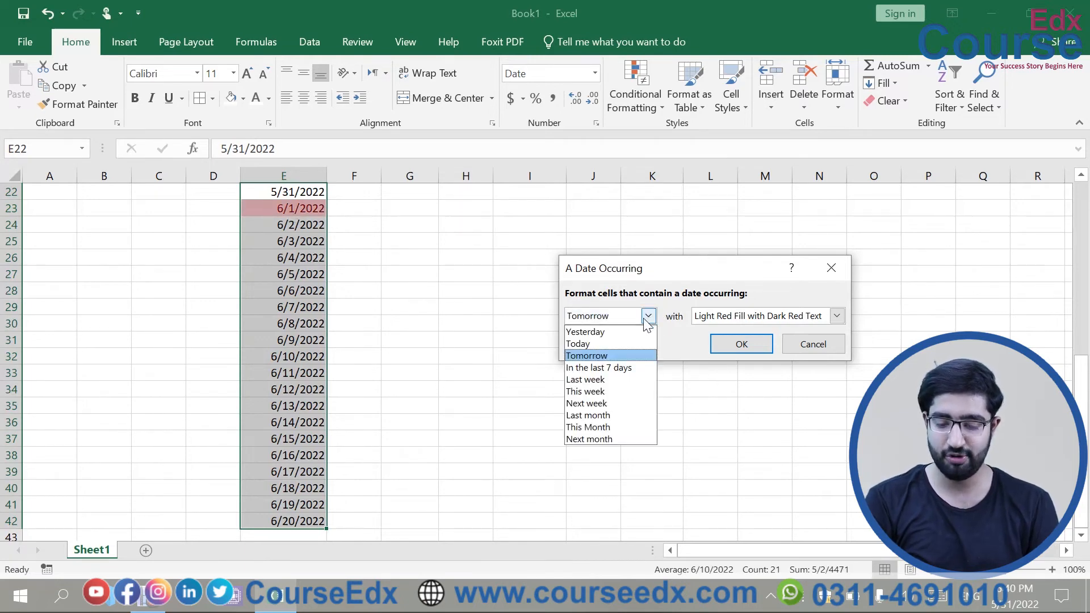
left_click(622, 381)
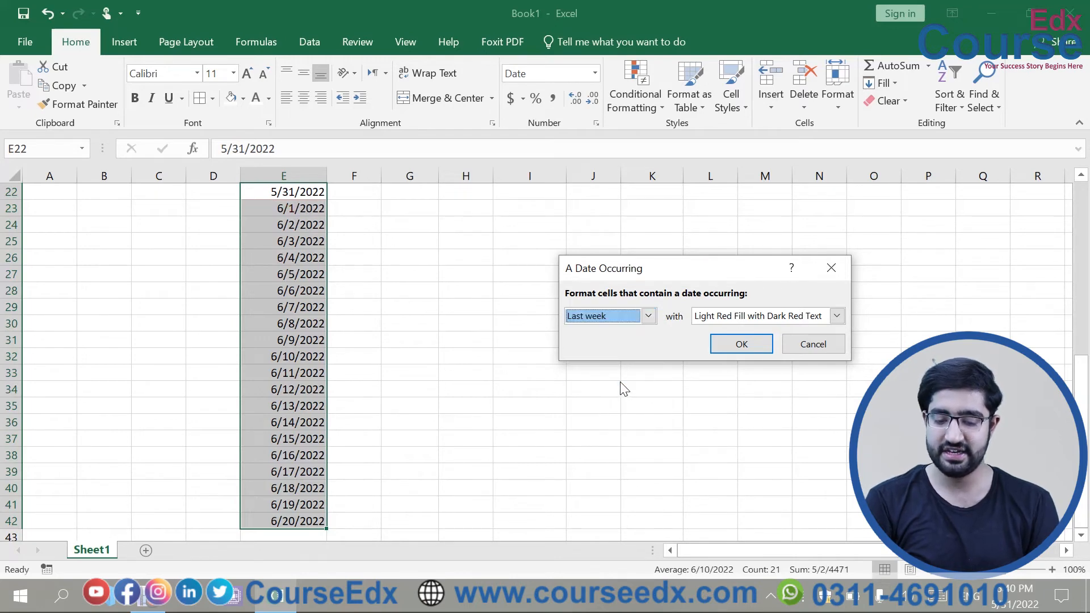
left_click(649, 316)
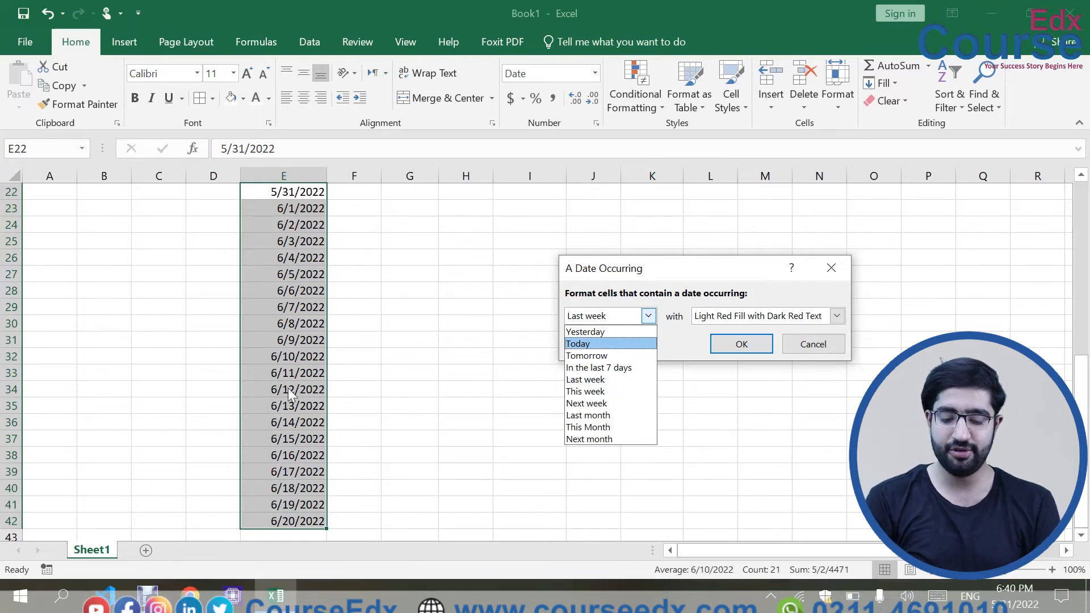
left_click(616, 404)
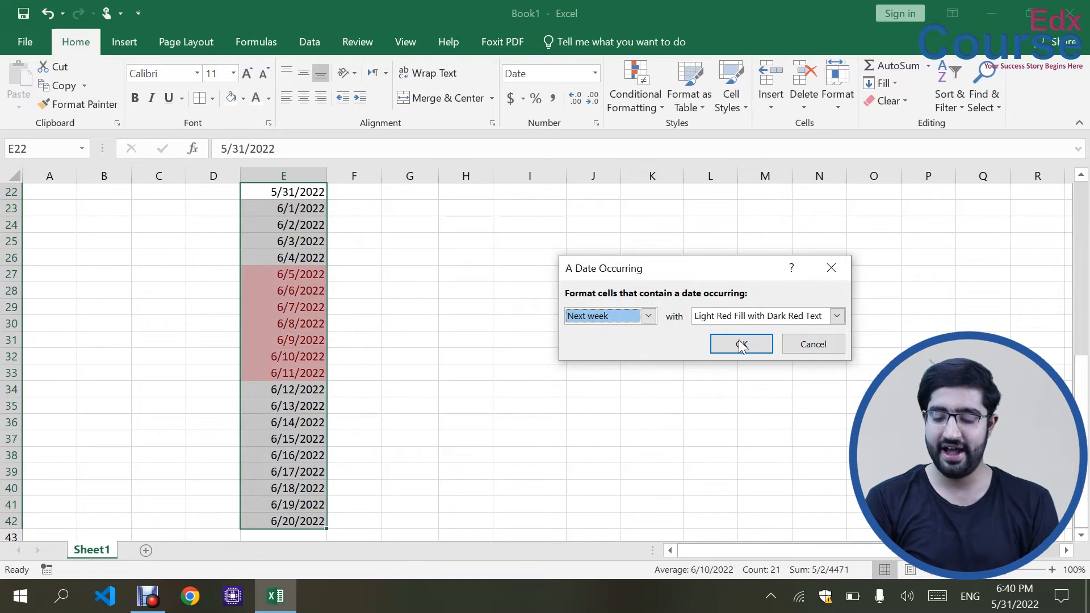
Cancel the date rule and clear the dates from E22:E42.
left_click(831, 353)
key("Delete")
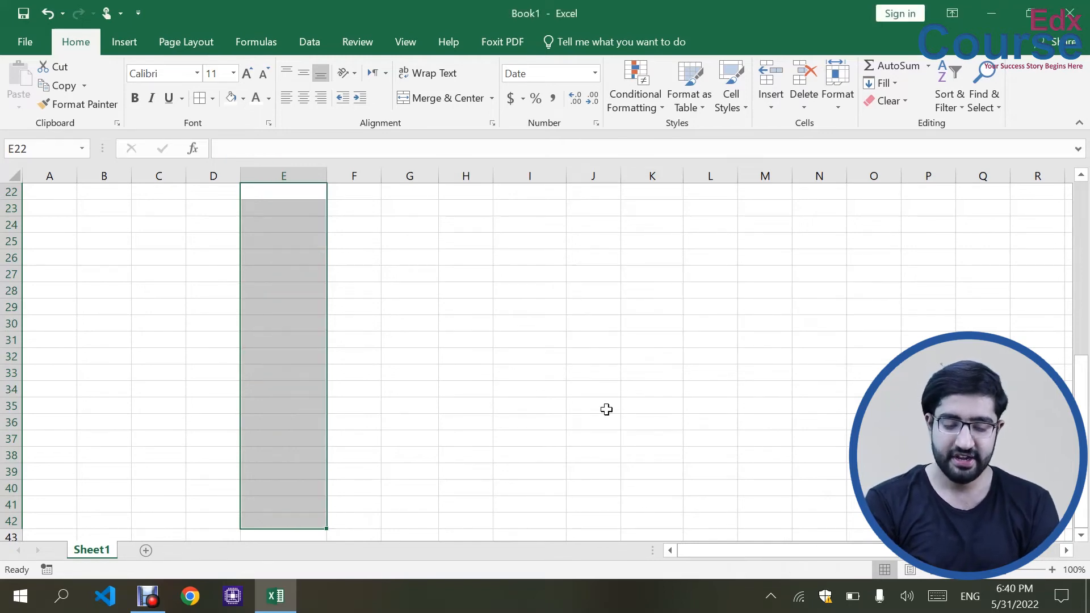
left_click(607, 409)
left_click(642, 103)
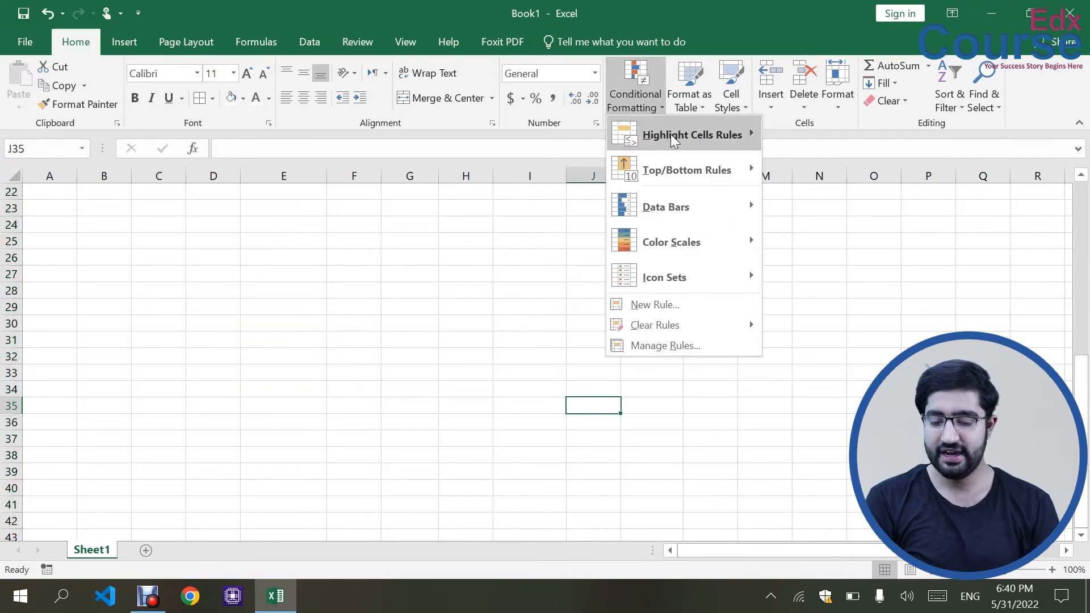
mouse_move(670, 134)
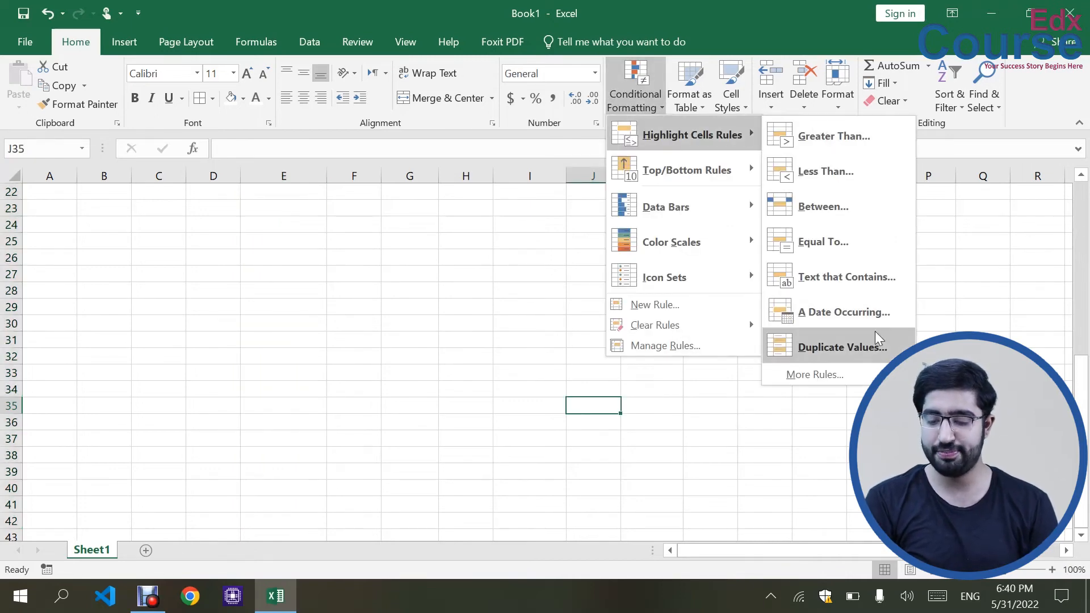
left_click(227, 269)
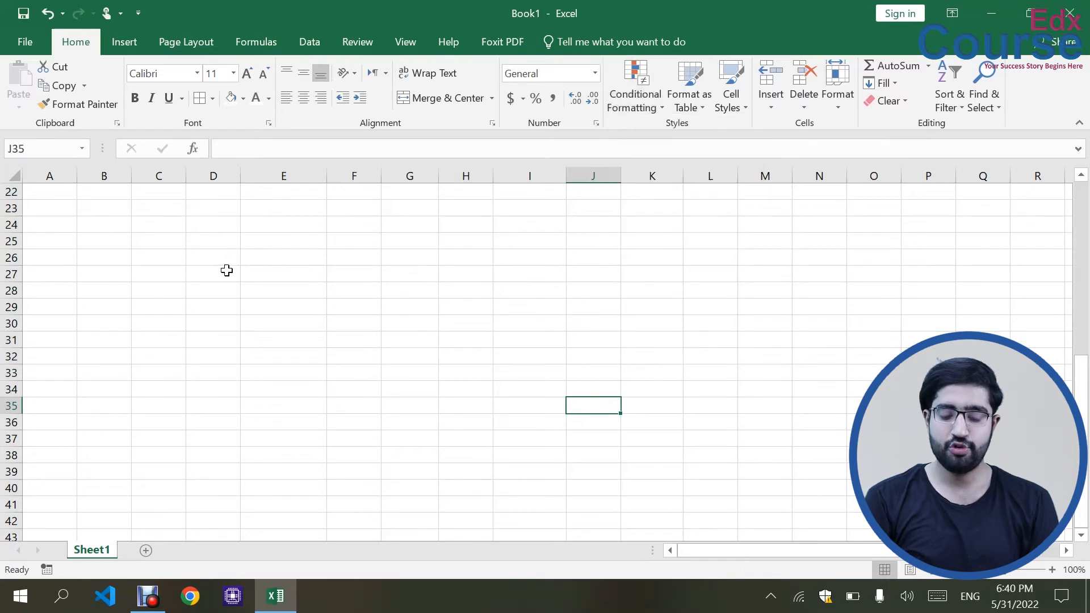
Enter the column header ID in cell D25 below the table.
left_click(222, 264)
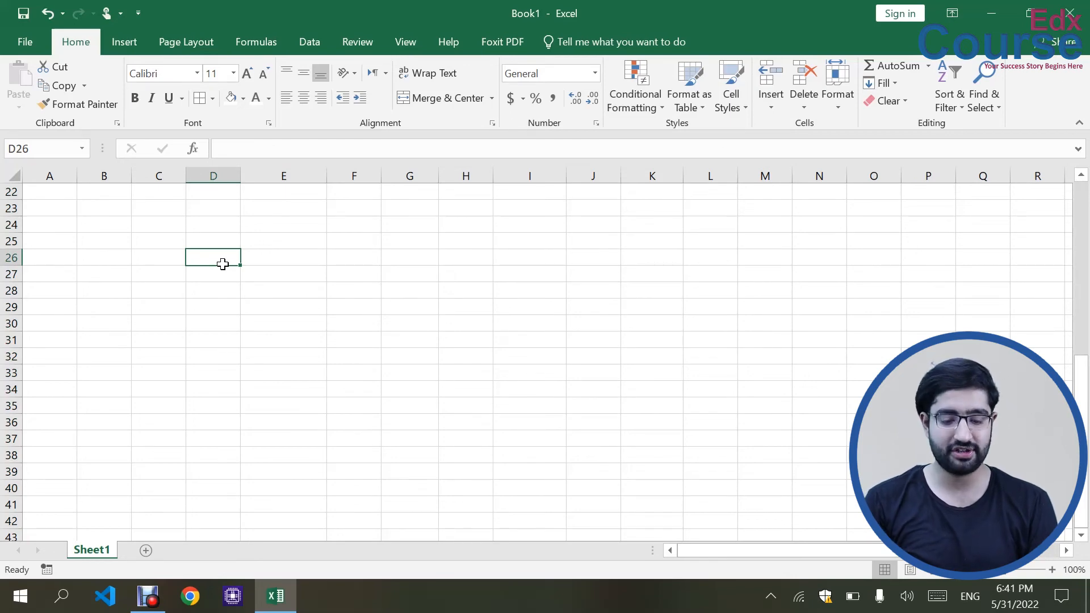
left_click(211, 241)
type("ID ")
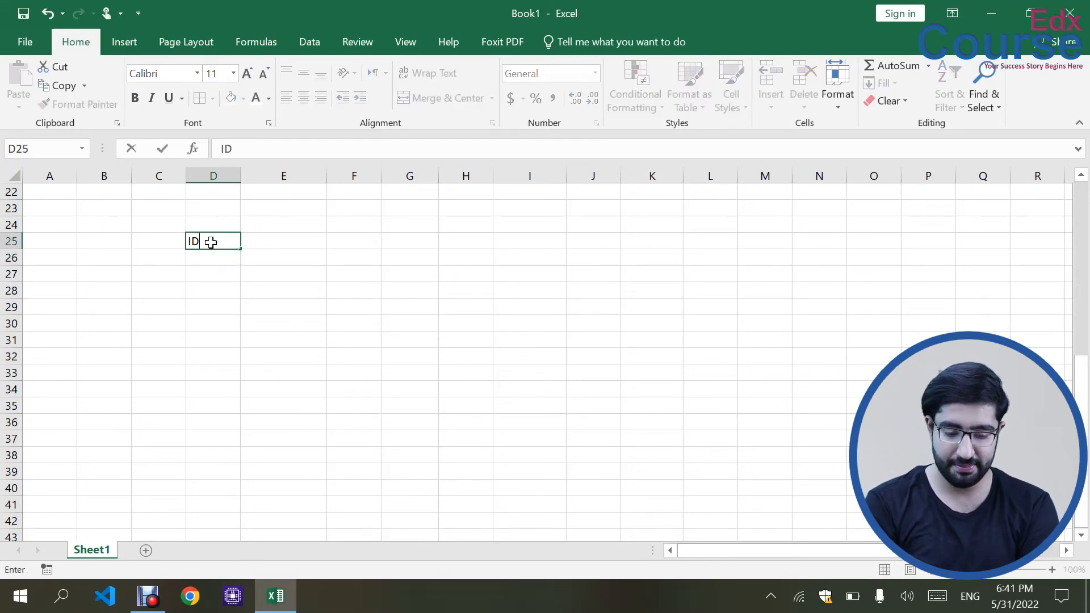
type("N")
key("BackSpace")
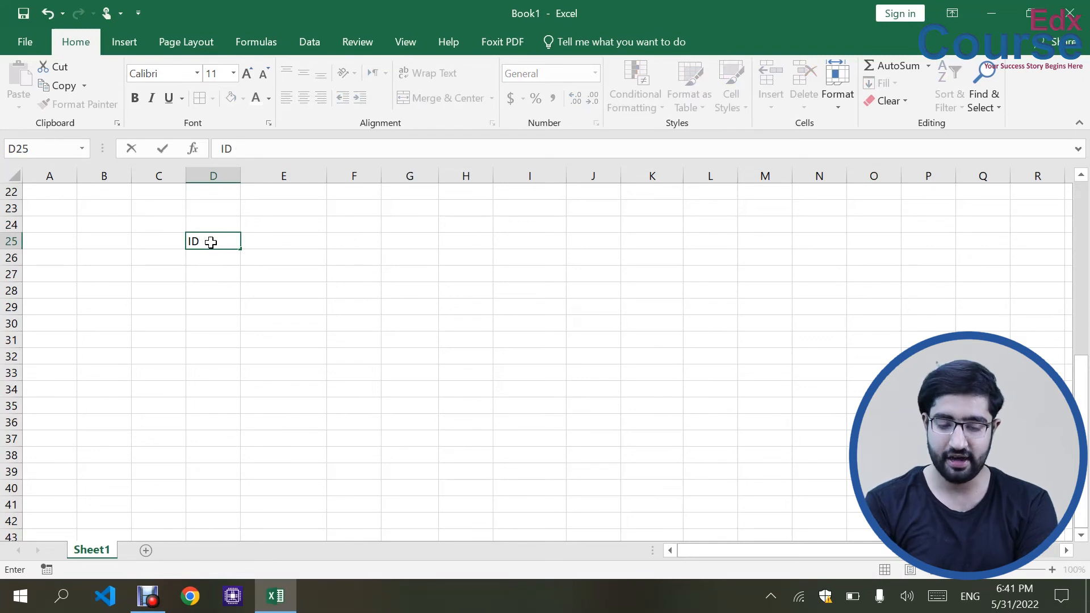
Enter three consecutive four-digit sample IDs in cells D26 to D28 under the ID header.
left_click(197, 252)
type("107")
key("BackSpace")
type("3")
key("Return")
type("1074")
key("Return")
type("10")
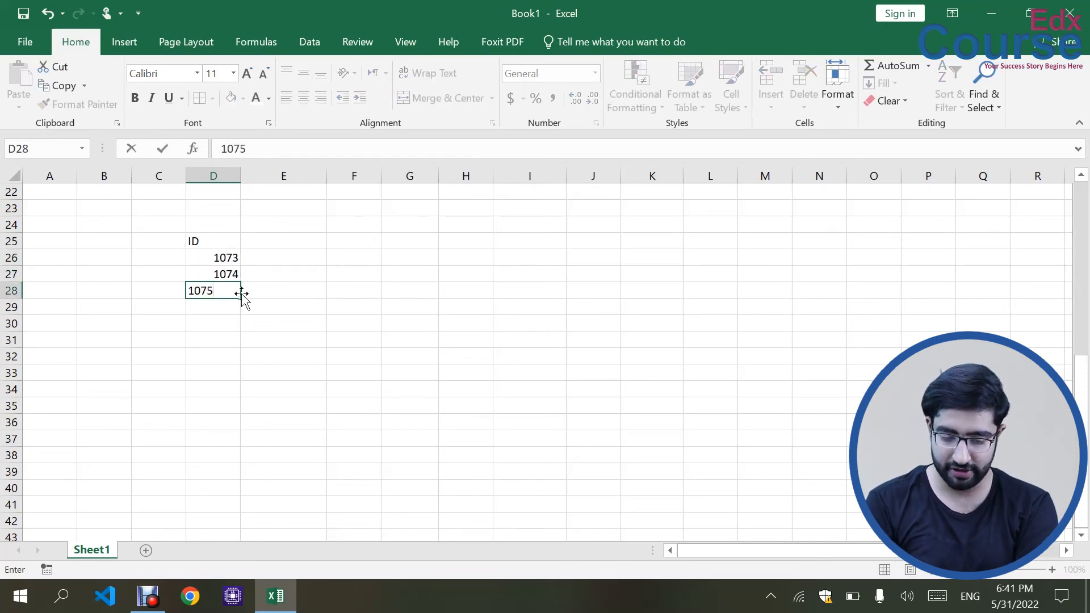
type("75")
key("ctrl+Return")
Fill the ID sequence from D26:D28 down to D38.
left_click(280, 306)
left_click_drag(235, 259, 238, 459)
left_click(375, 402)
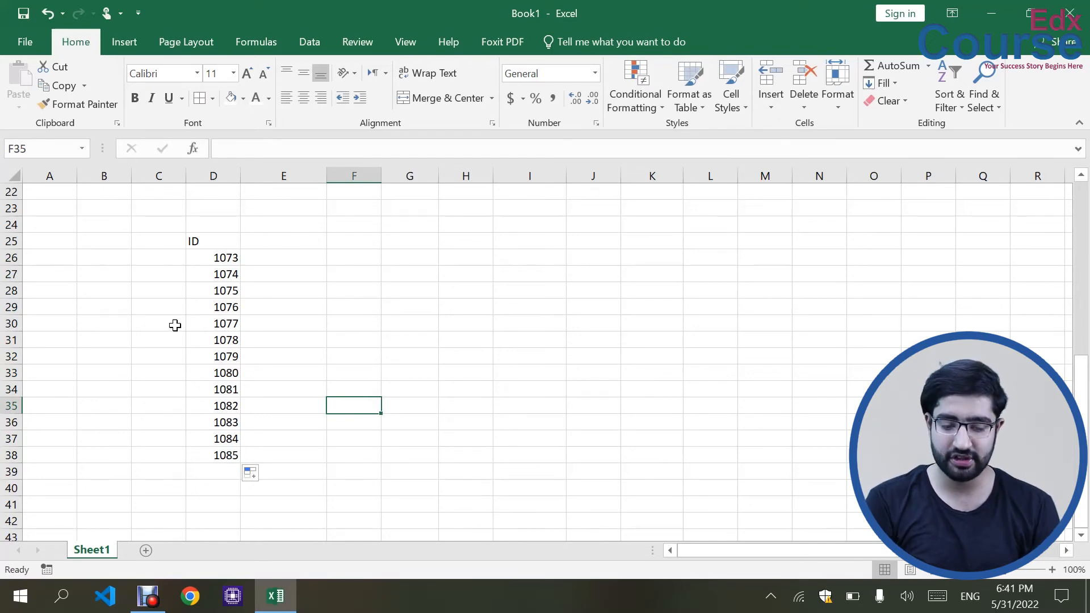
left_click(193, 242)
type("ID")
key("Return")
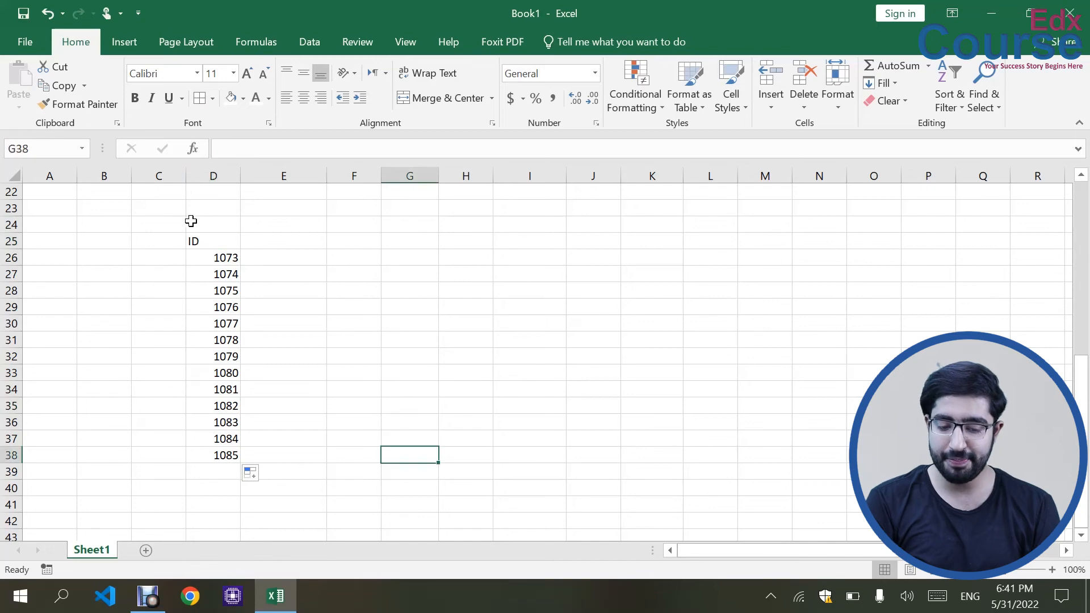
left_click_drag(178, 226, 263, 529)
left_click_drag(264, 550, 237, 504)
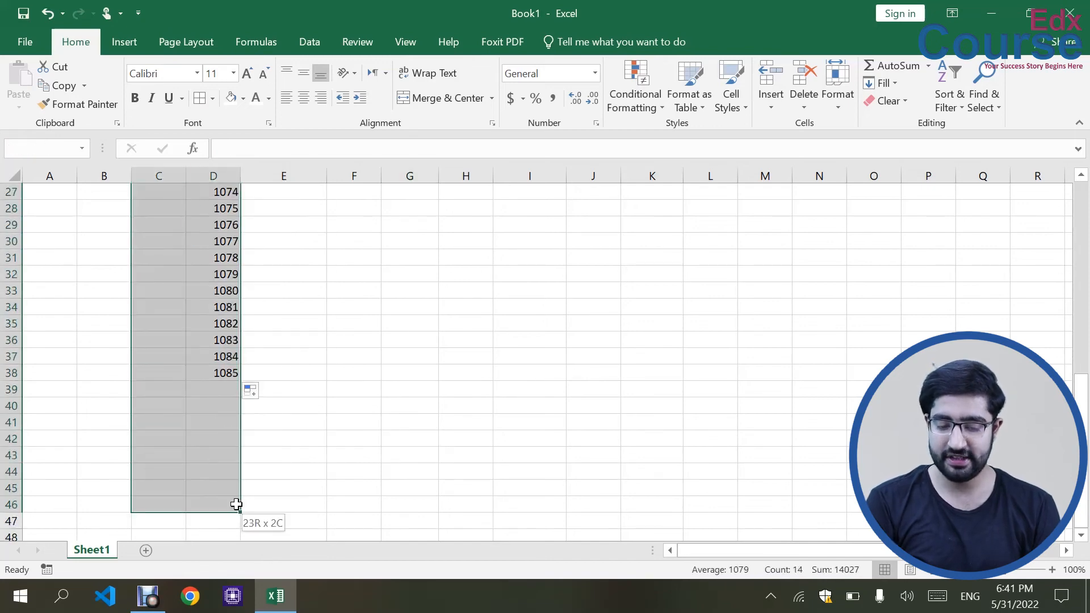
left_click(464, 444)
scroll(465, 444, "up", 3)
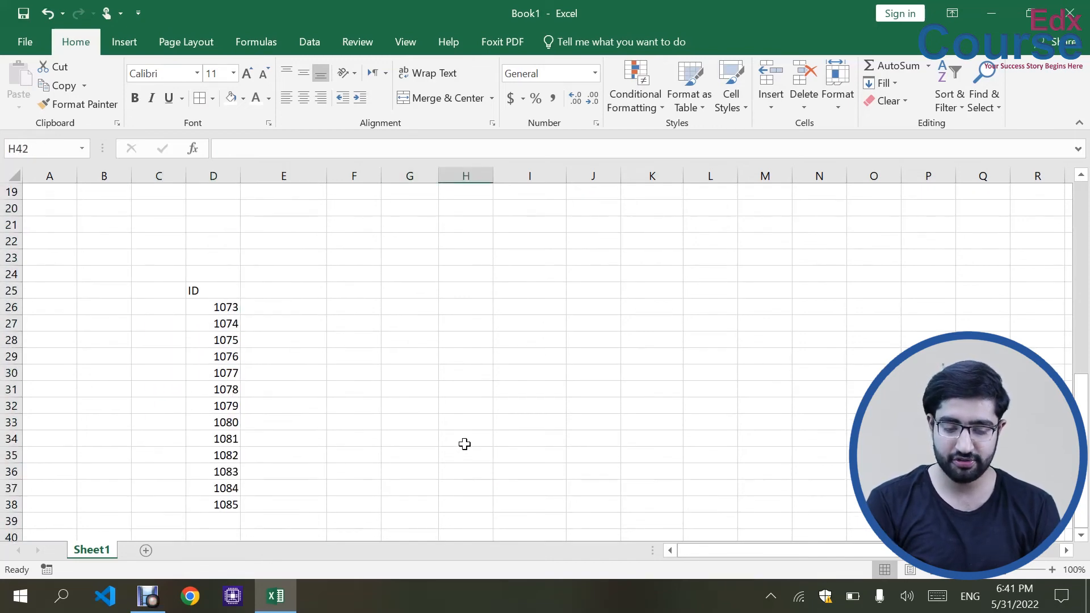
Apply a Duplicate Values highlight rule to D23:D42 with Light Red Fill with Dark Red Text.
left_click_drag(209, 258, 214, 561)
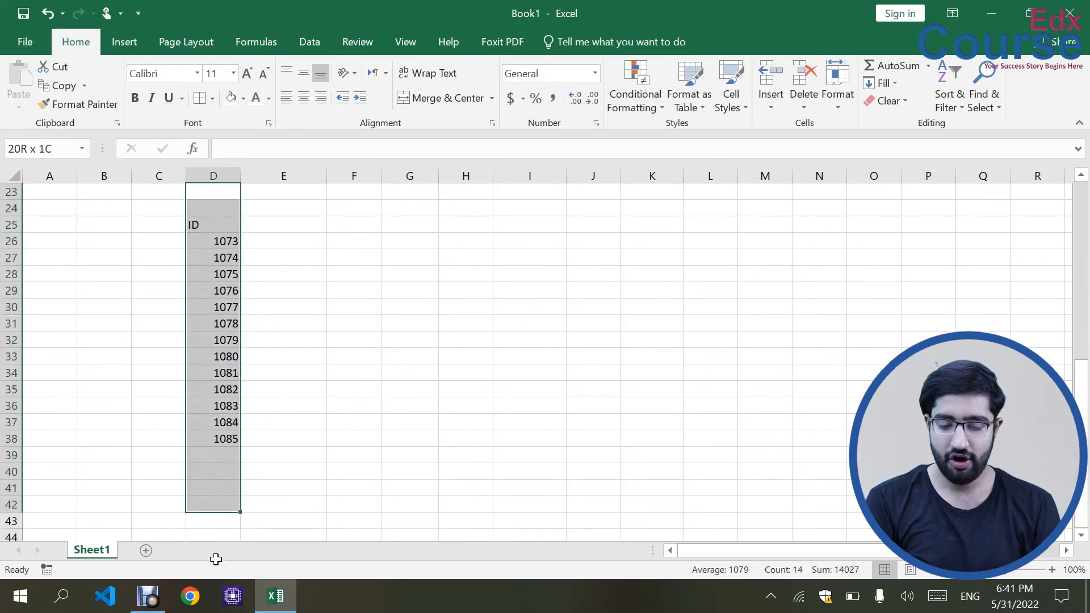
left_click(653, 96)
mouse_move(684, 140)
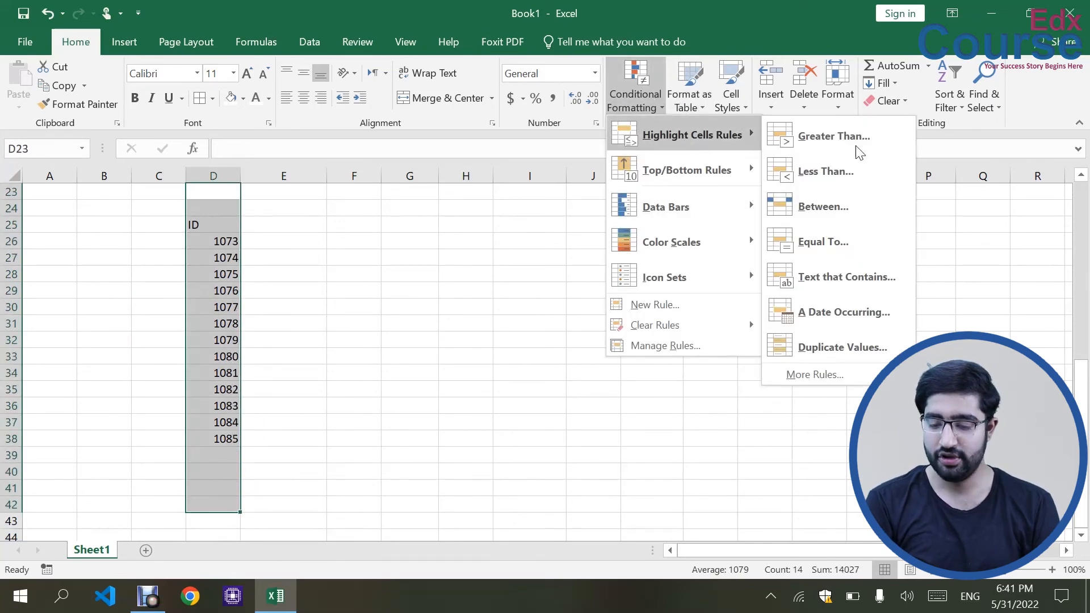
left_click(867, 347)
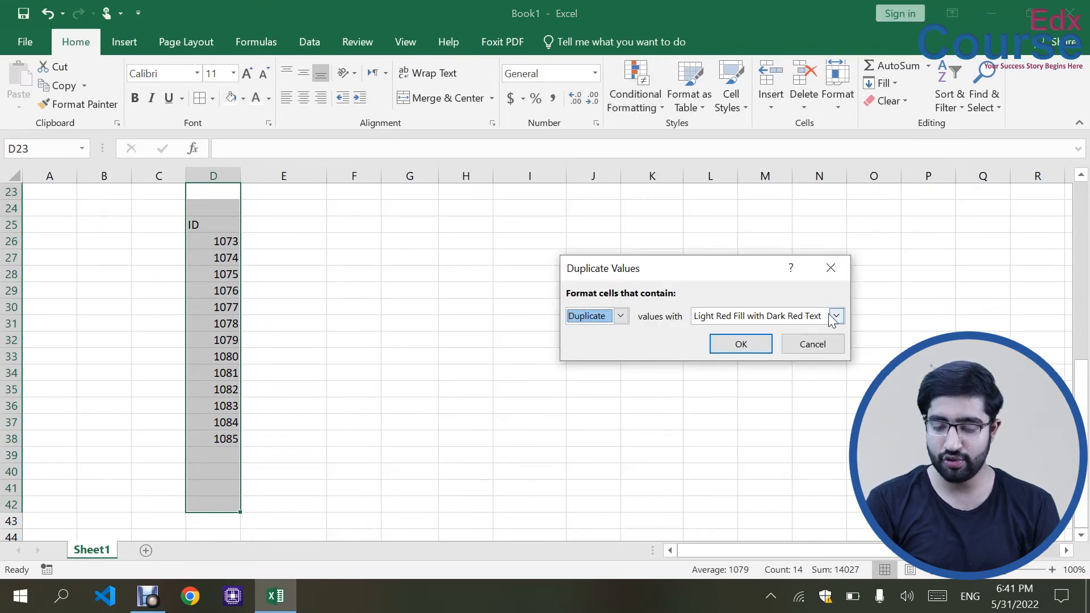
left_click(740, 342)
left_click(313, 338)
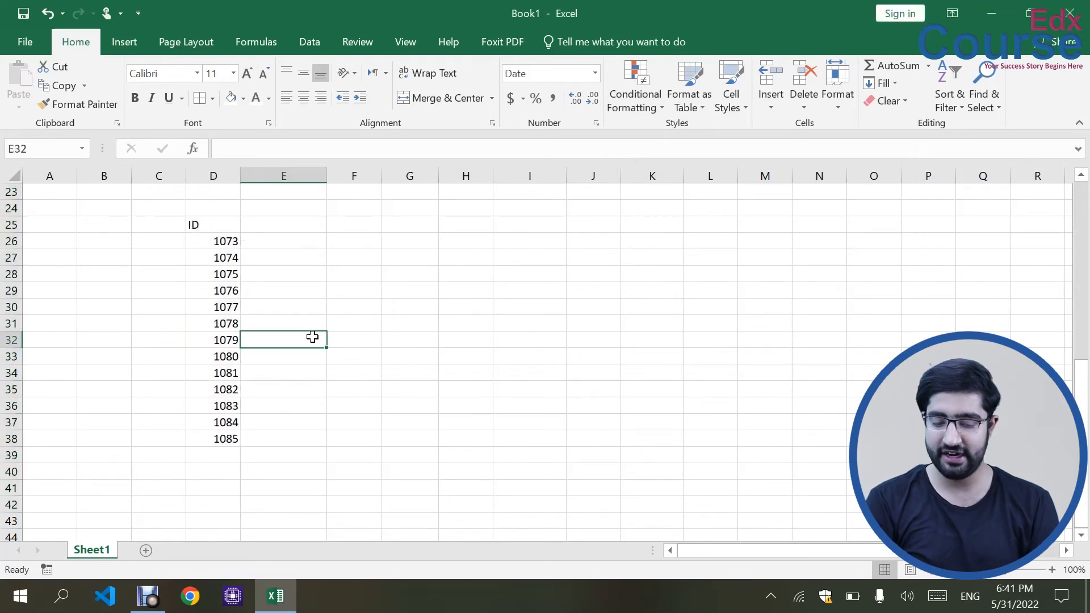
Repeat the ID from D26 in cell D39 directly below the ID list.
left_click(219, 462)
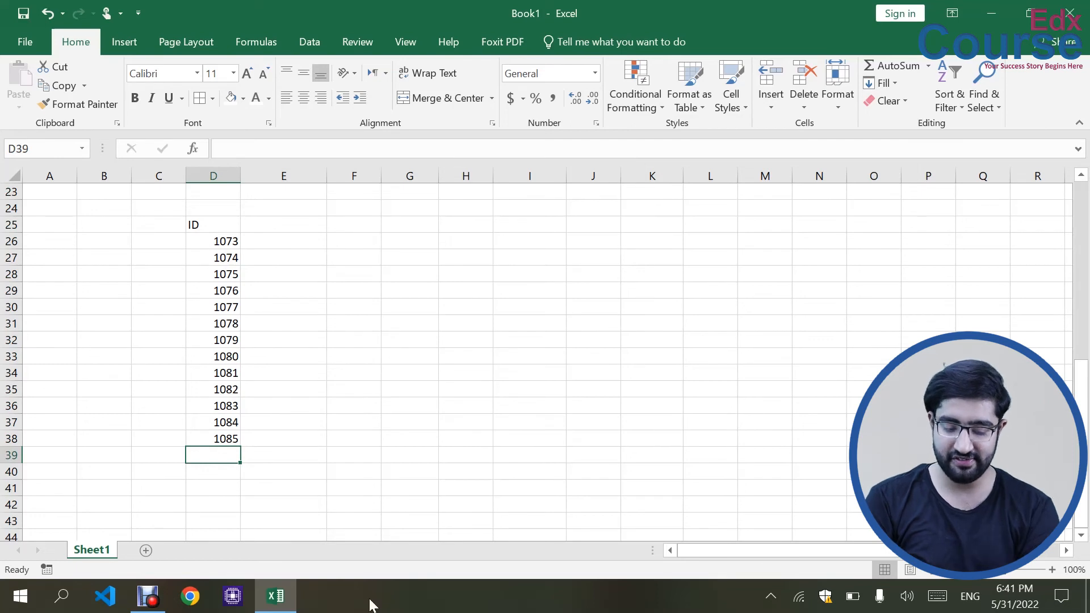
type("1073")
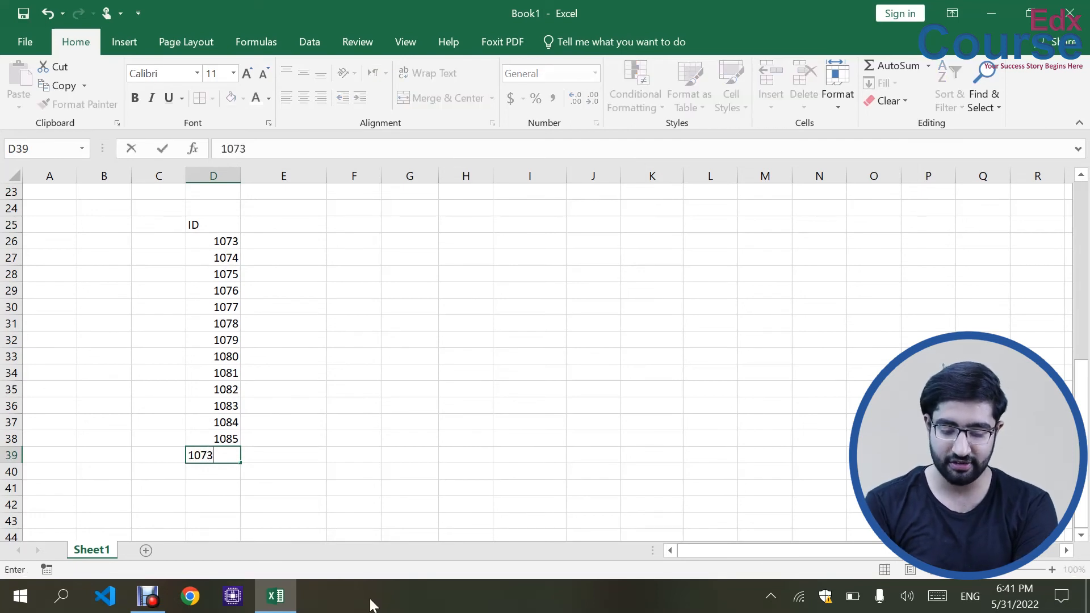
key("Return")
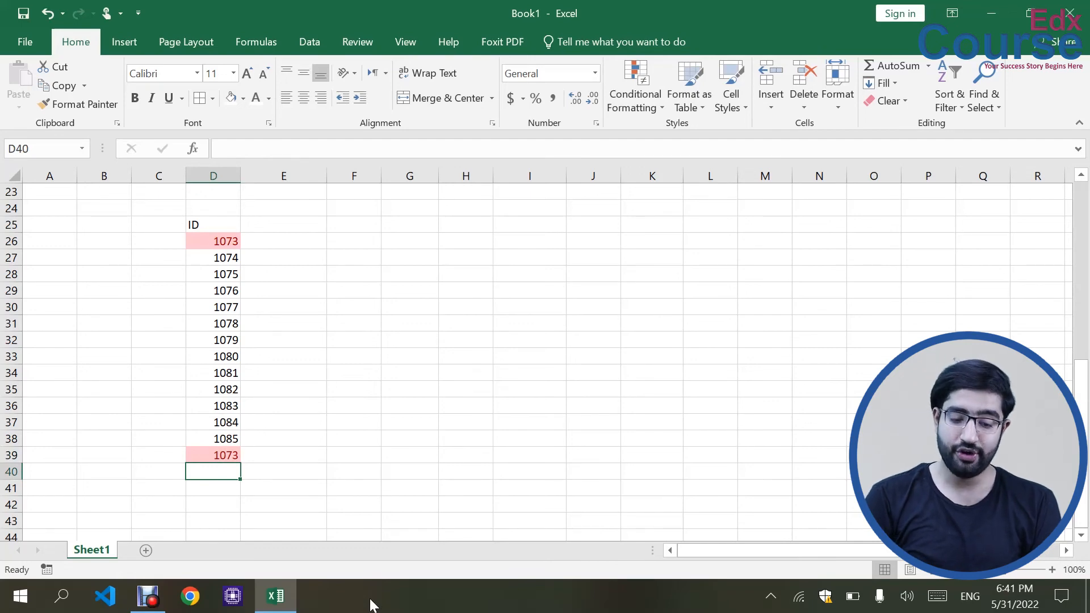
left_click_drag(224, 218, 211, 494)
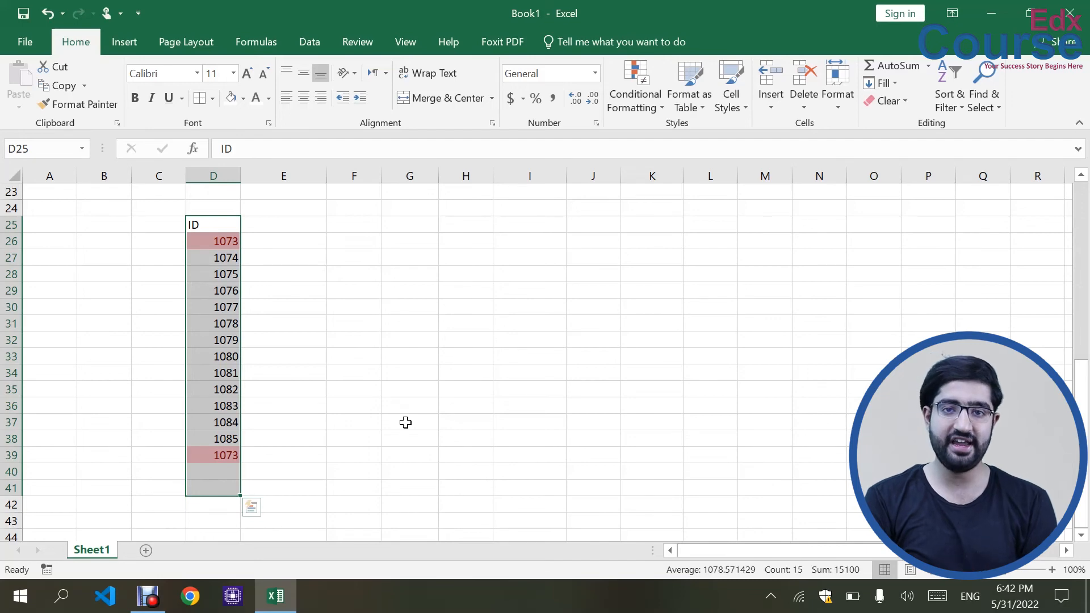
Enter a new four-digit ID in cell D40 and repeat the ID from D36 in cell D41.
left_click(332, 457)
left_click(217, 477)
type("1088")
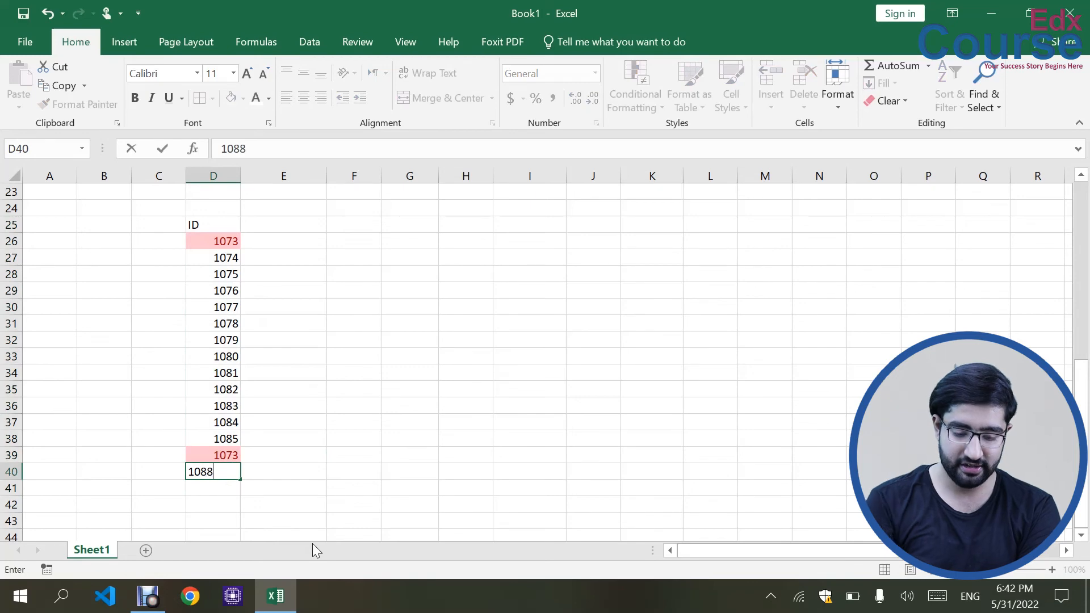
key("Return")
type("1083")
key("Return")
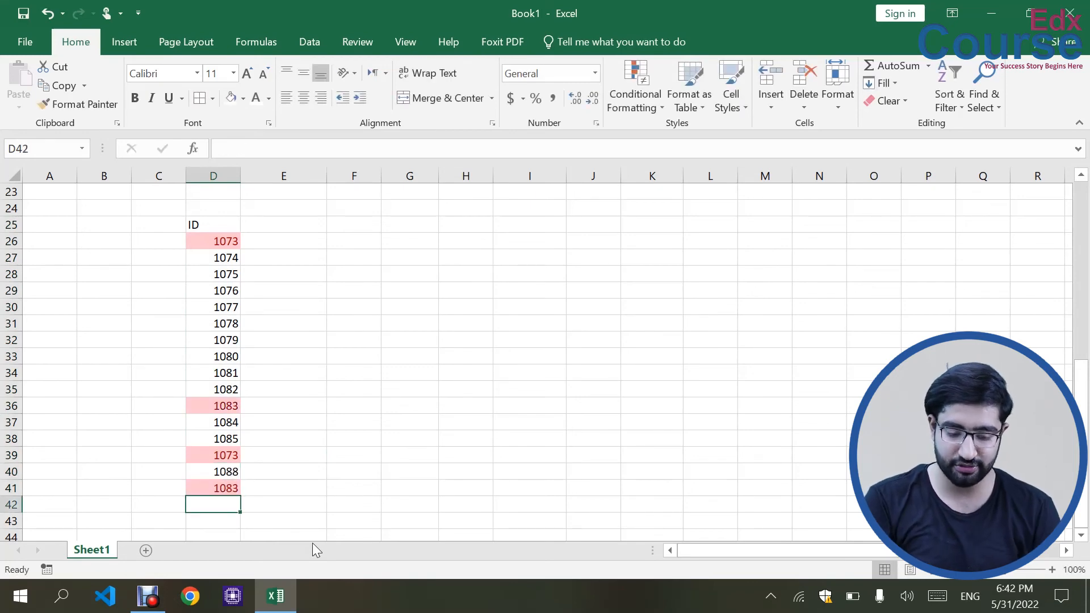
left_click(218, 488)
left_click(218, 406)
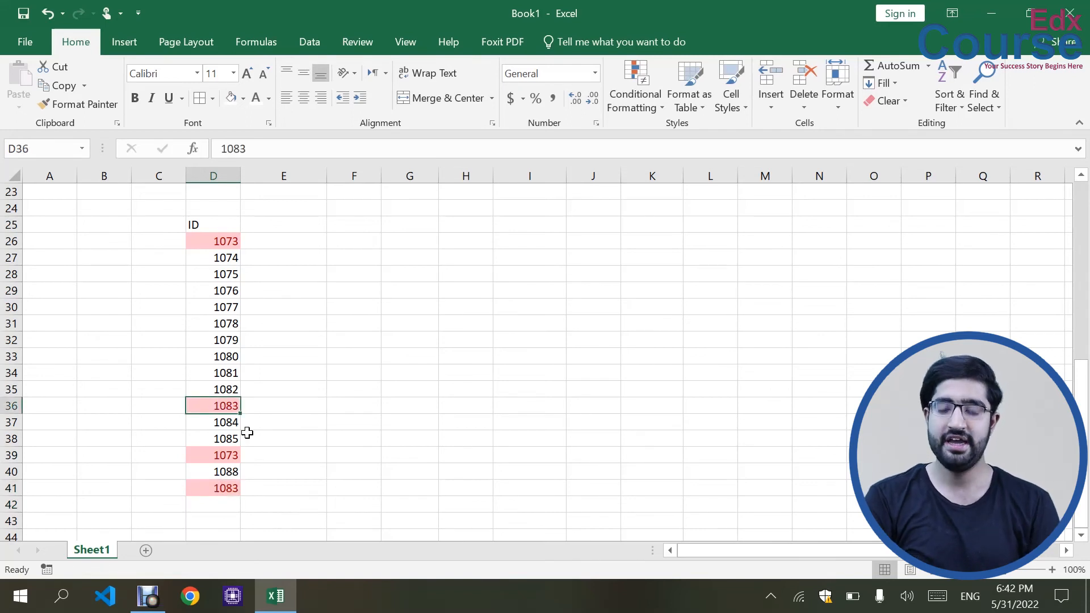
Delete the contents of C24:E43, including the ID list.
left_click_drag(182, 207, 241, 521)
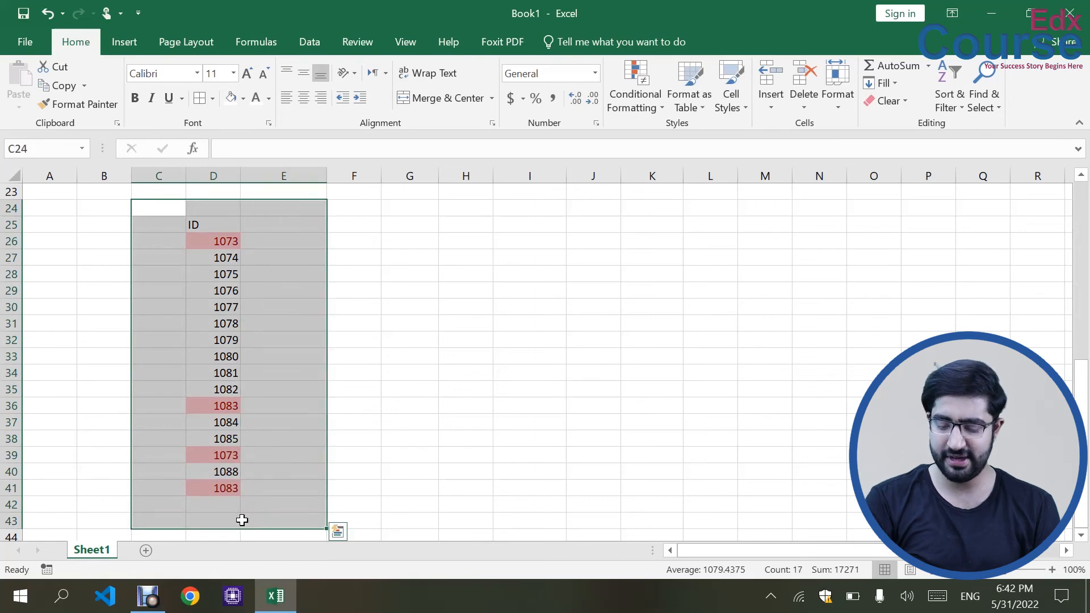
key("Delete")
left_click(453, 358)
Apply a Duplicate Values rule set to Unique from D24 downward, with Light Red Fill with Dark Red Text.
left_click_drag(216, 216, 219, 540)
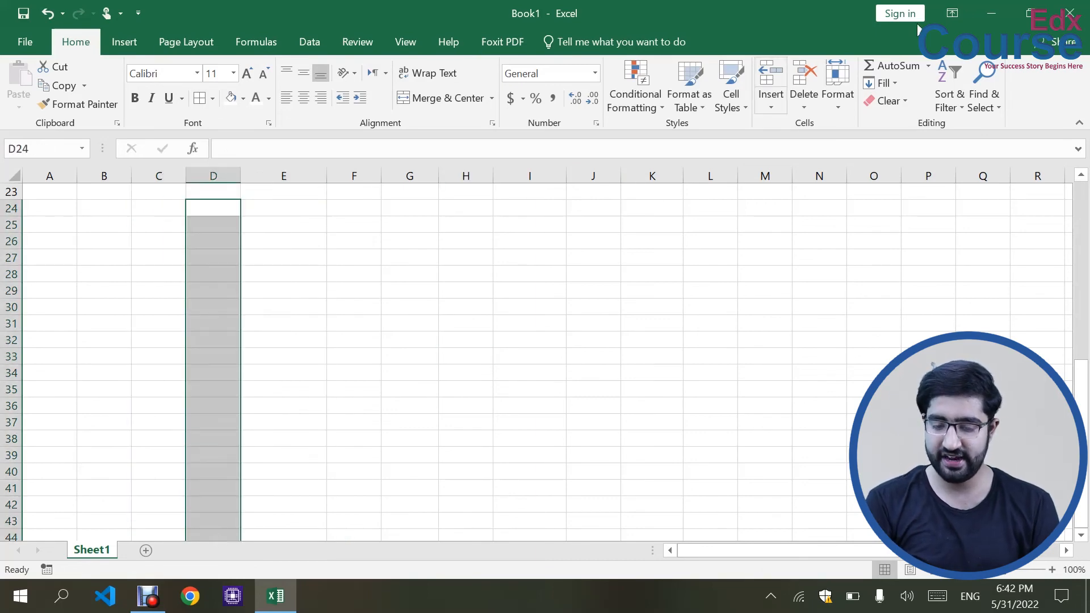
left_click(631, 107)
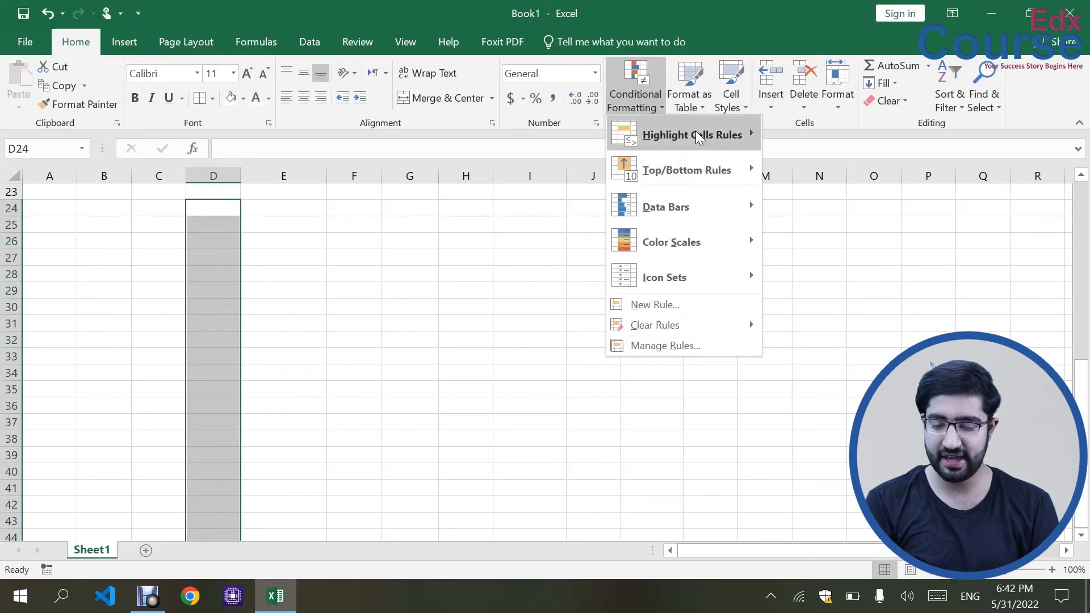
mouse_move(699, 138)
left_click(867, 352)
left_click(613, 315)
left_click(611, 344)
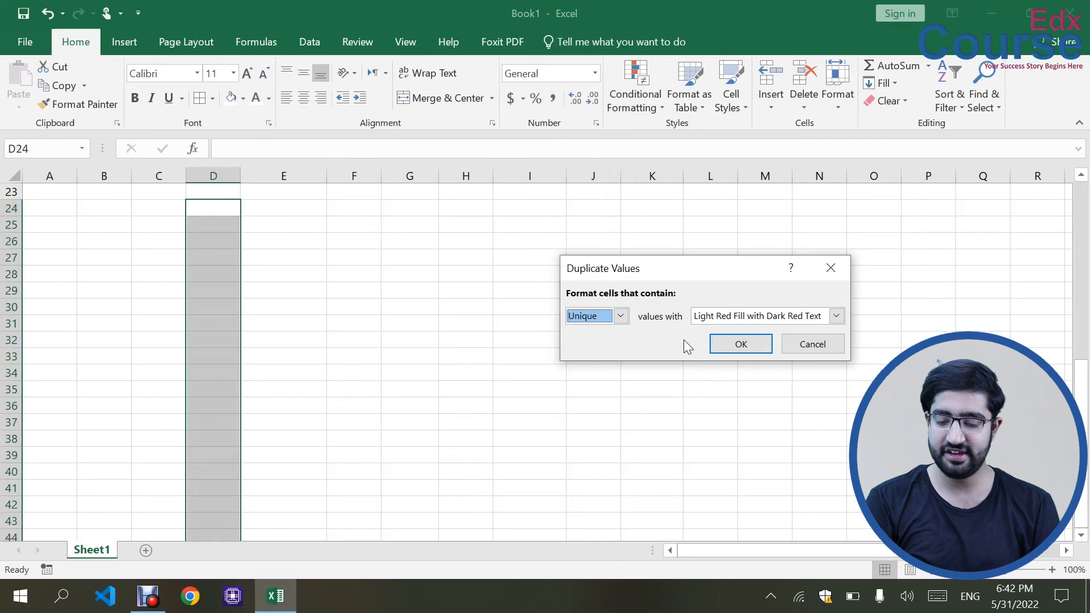
left_click(748, 345)
left_click(401, 277)
Enter SOFTWARe in cell D24 and SOFTWARE in cell D25 to test the unique-values rule.
left_click(233, 214)
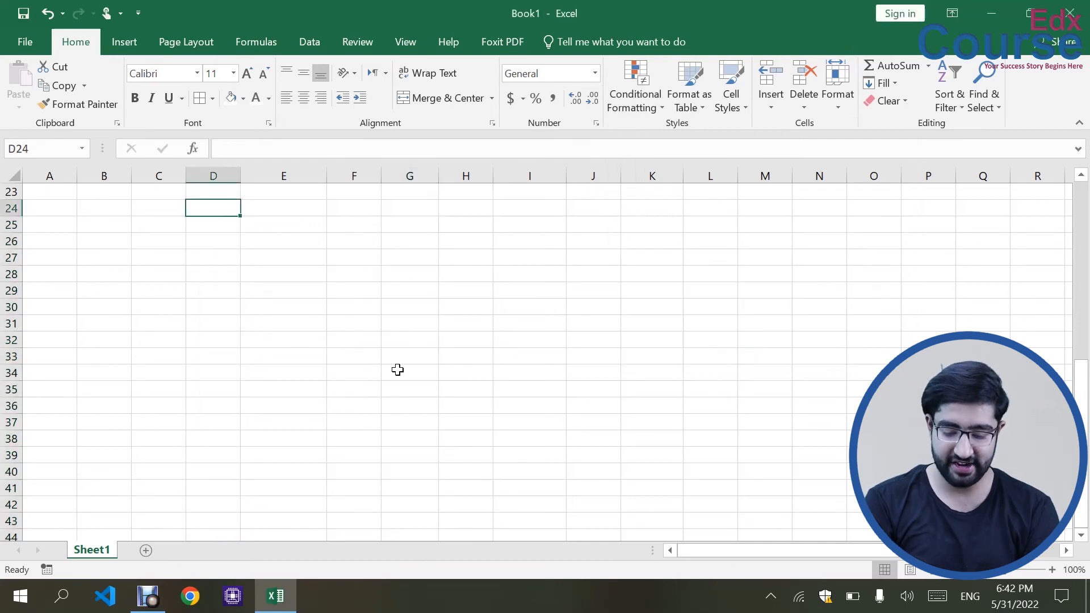
type("SOFTWARe")
key("Return")
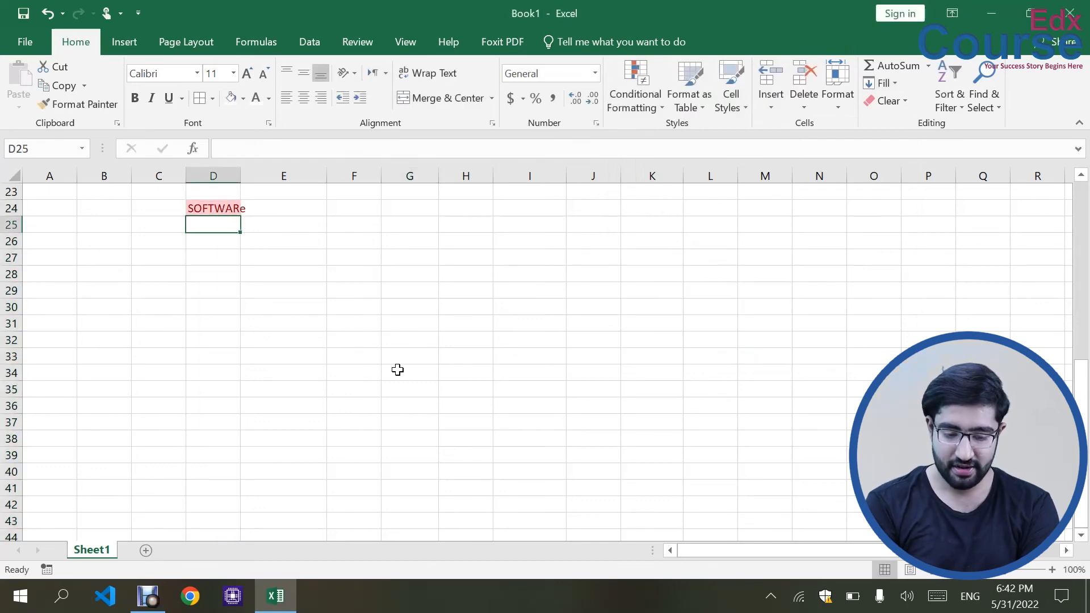
type("SOFTWARE")
key("Up")
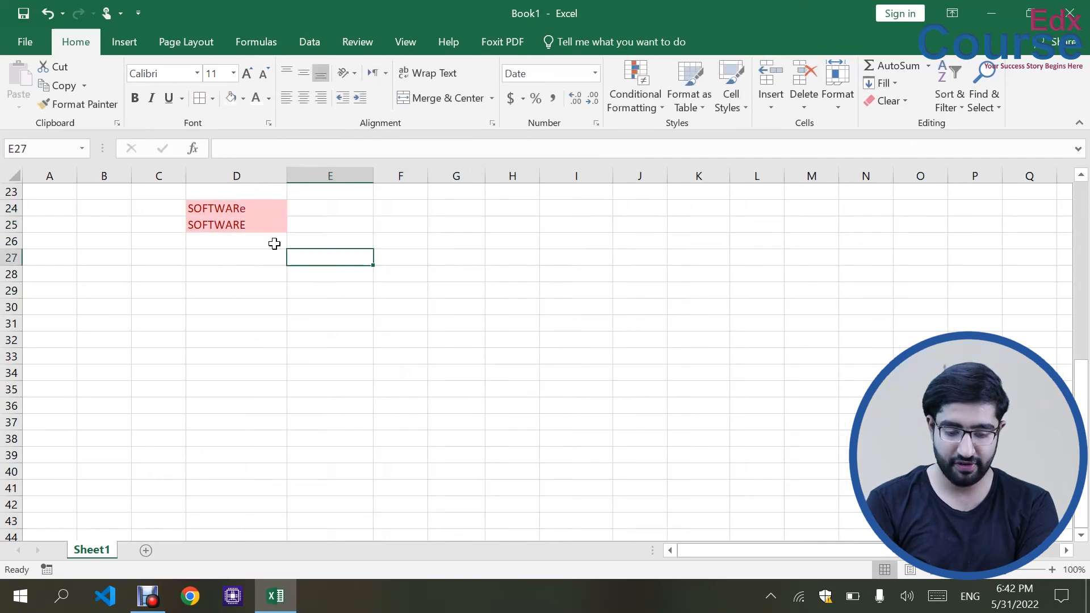
Undo the recent edits back to before the ID list in column D was deleted.
key("ctrl+z")
key("ctrl+z")
key("ctrl+z")
key("ctrl+z")
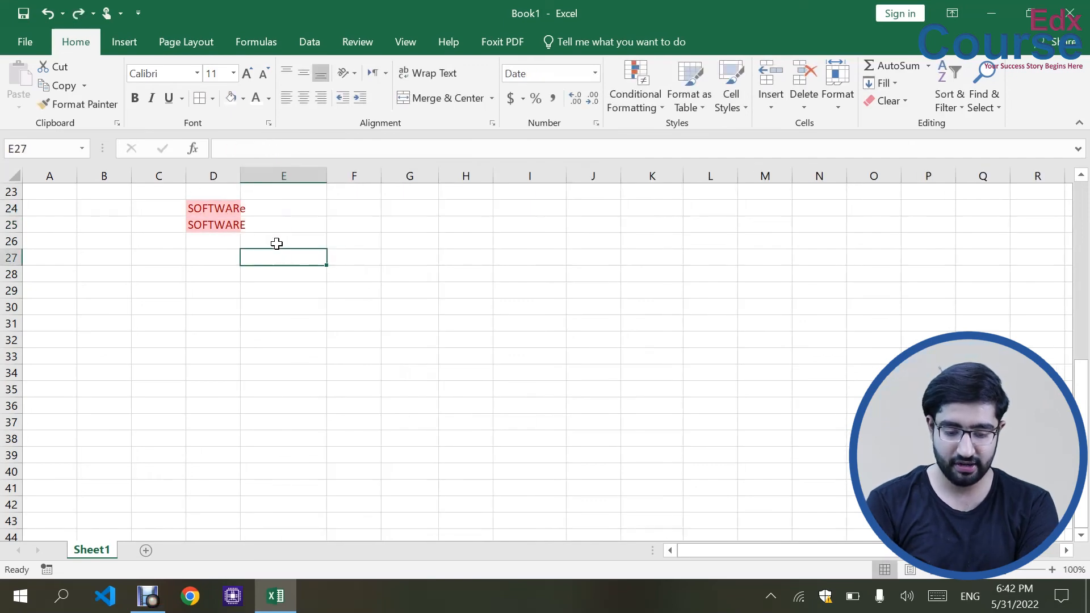
key("ctrl+z")
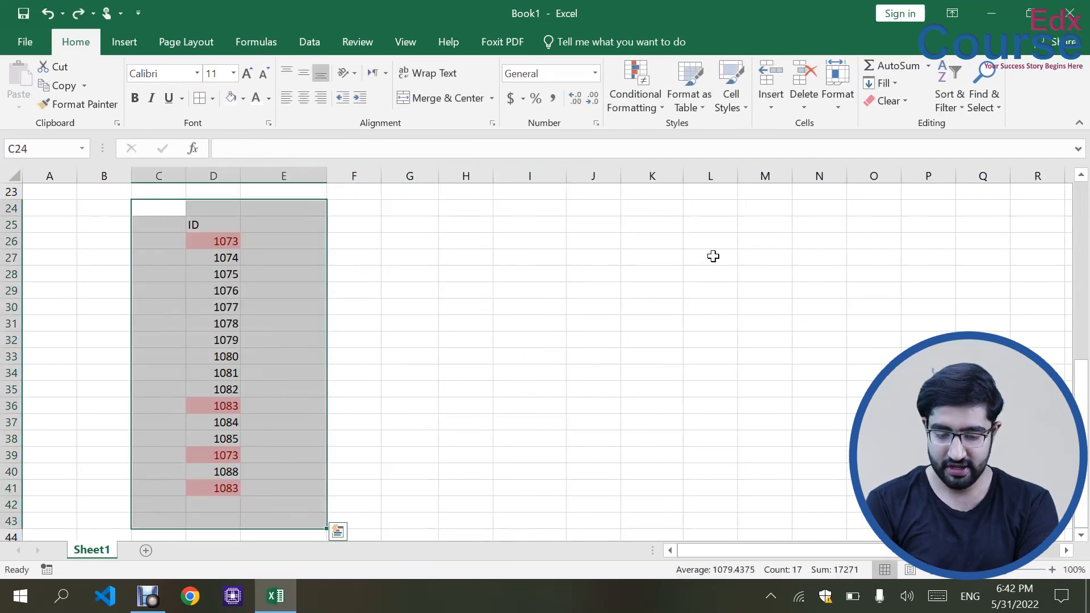
Apply a Duplicate Values rule set to Unique to L25:L43 with Light Red Fill with Dark Red Text.
left_click(712, 257)
left_click_drag(701, 226, 703, 522)
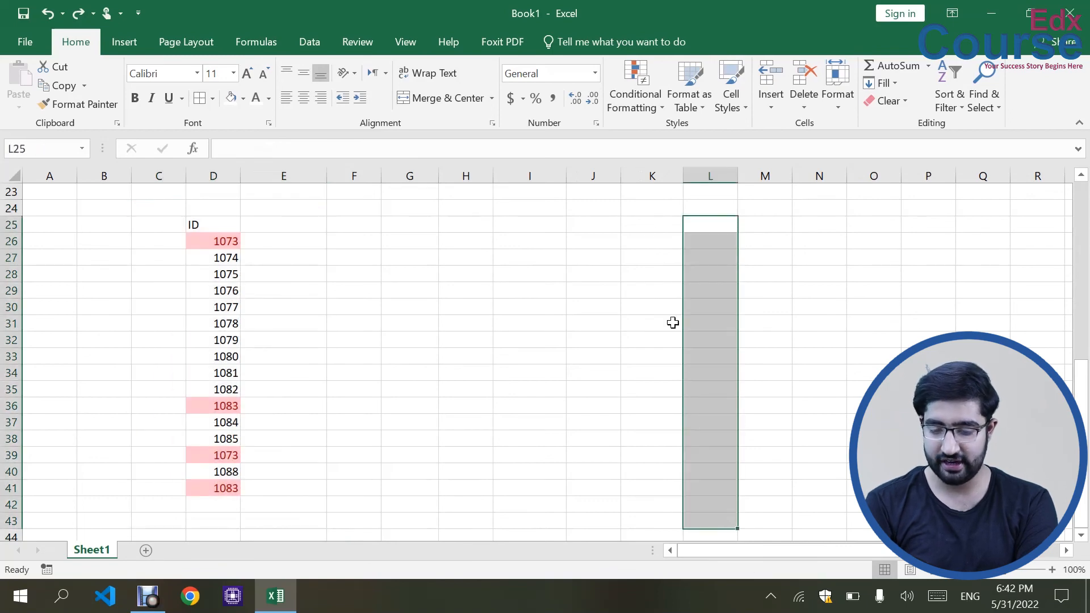
left_click(640, 110)
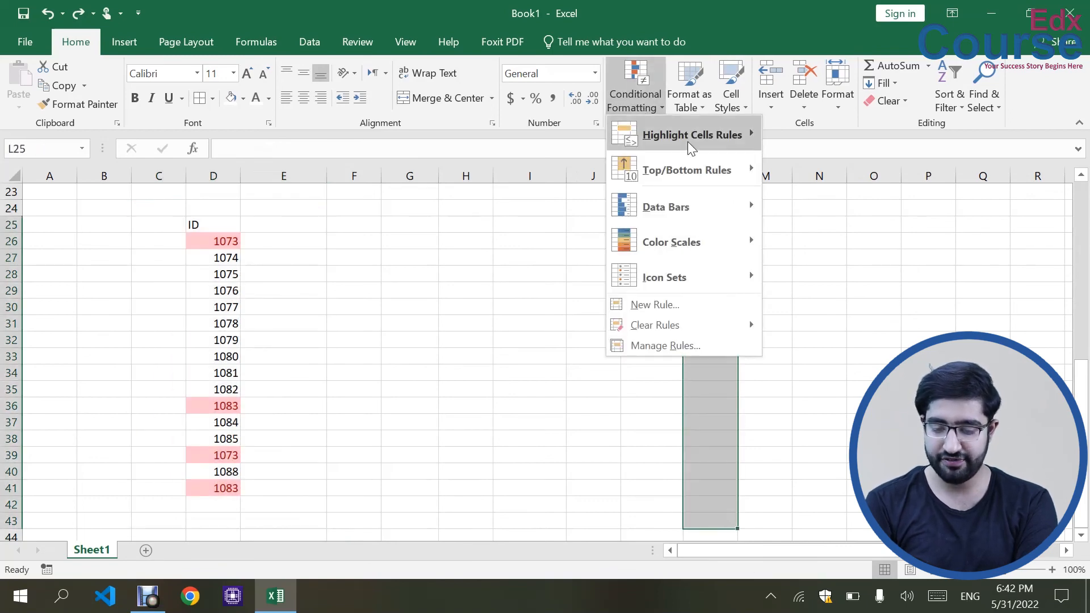
mouse_move(687, 141)
left_click(842, 346)
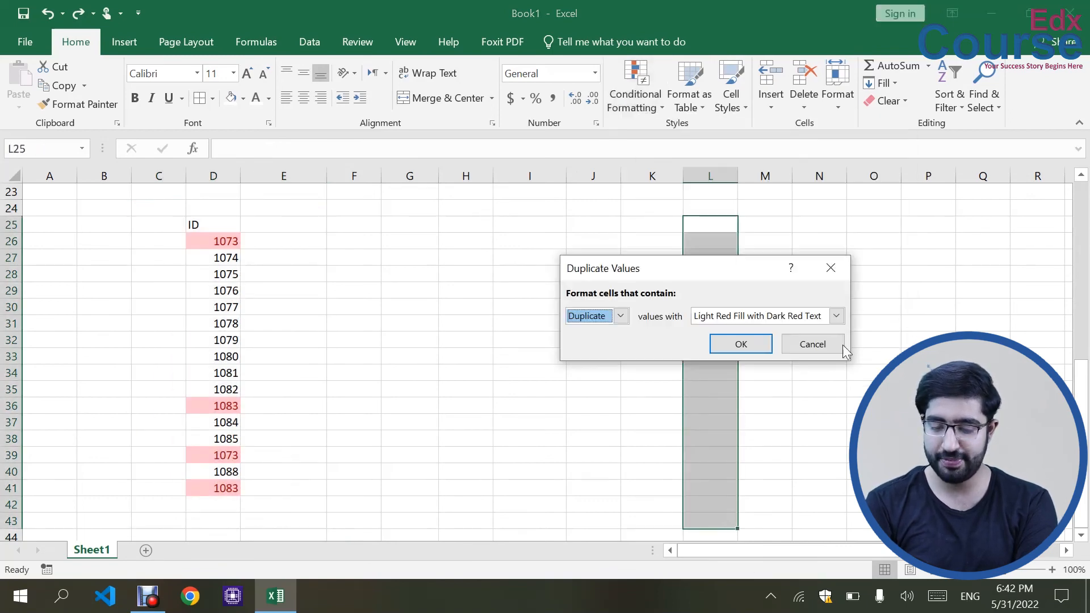
left_click(622, 316)
left_click(601, 340)
left_click(755, 344)
left_click(797, 292)
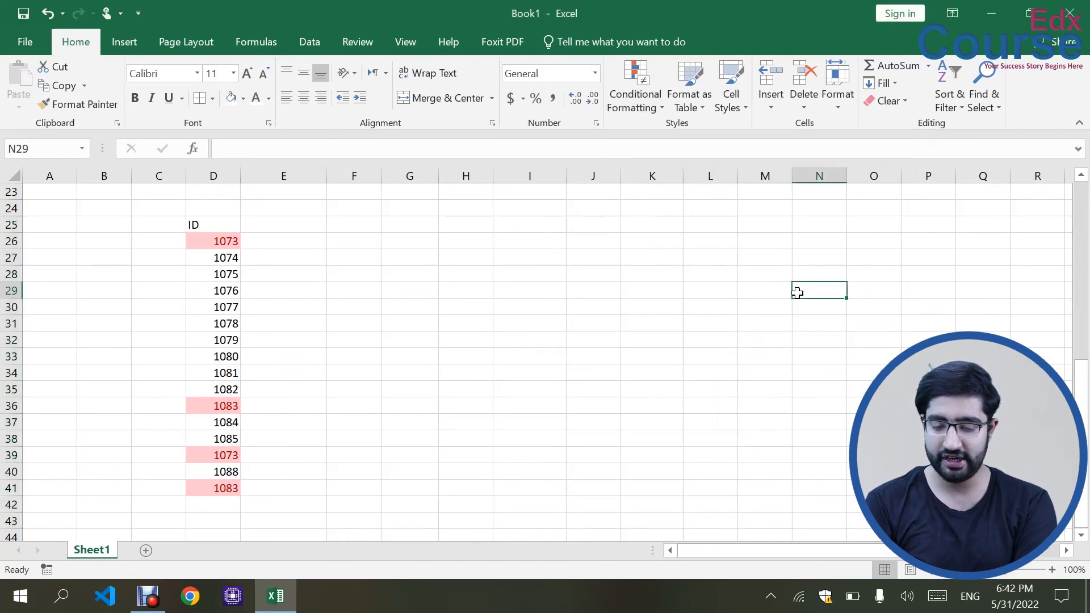
Enter the same sample first name in cells L25 to L29, all capitals in L25 and a lowercase last letter in the others.
left_click(724, 230)
type("ALI")
key("Return")
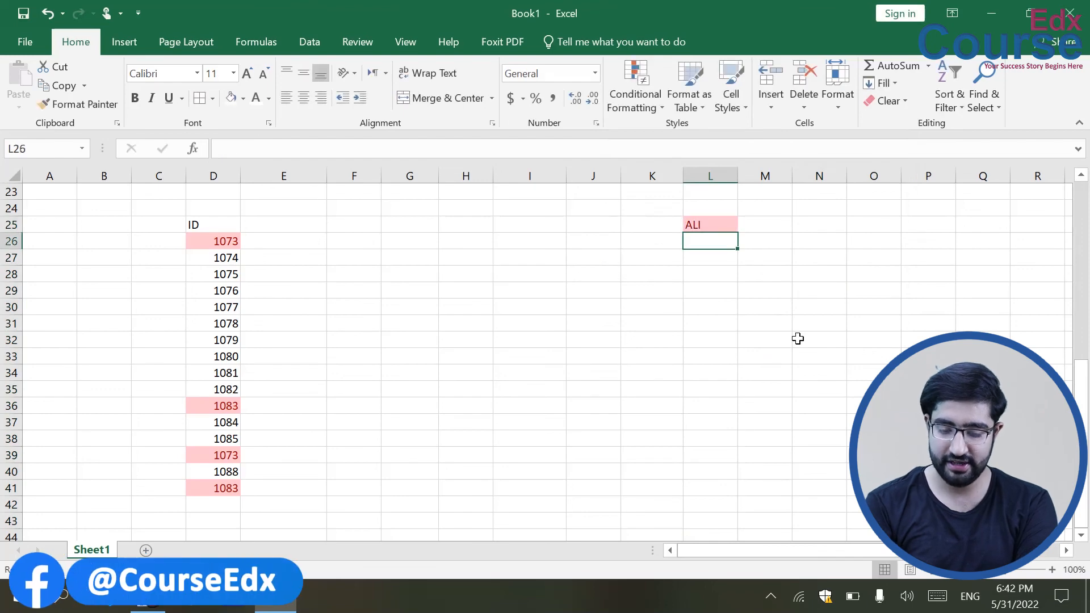
type("ALi")
key("Return")
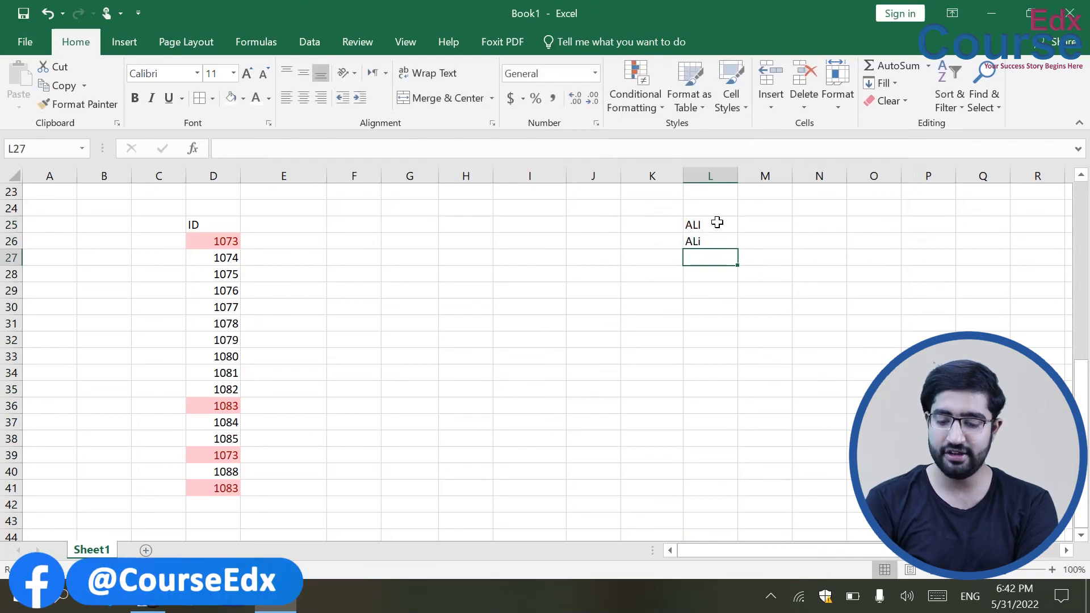
type("ALi")
key("Return")
type("ALi")
key("Return")
type("ALi")
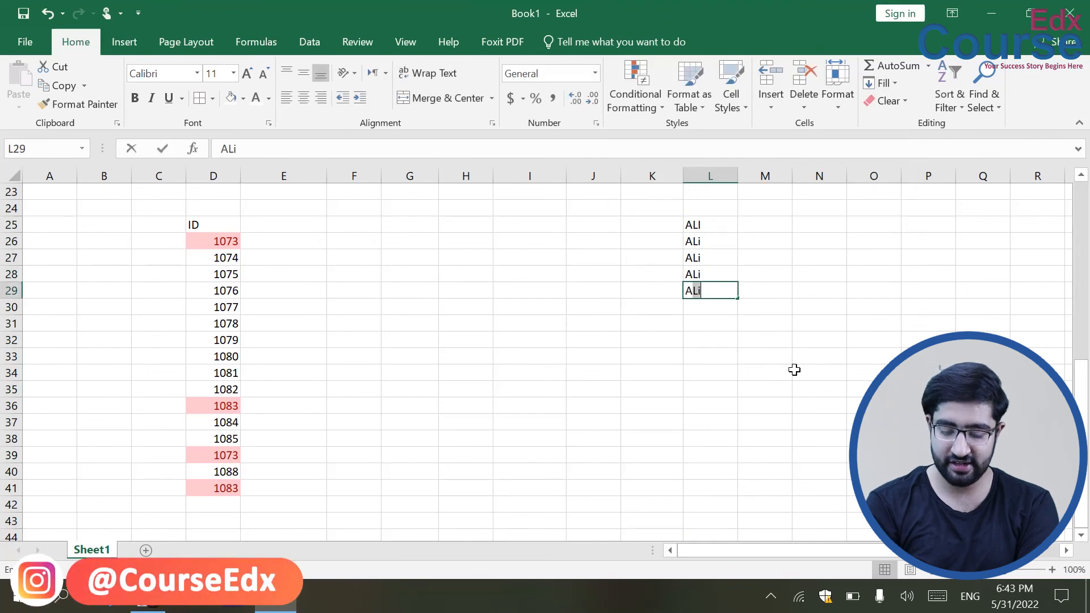
key("Return")
Enter two alternating sample names in cells L30 to L33, starting with the first name already used above.
type("Ali")
key("Return")
type("Khan")
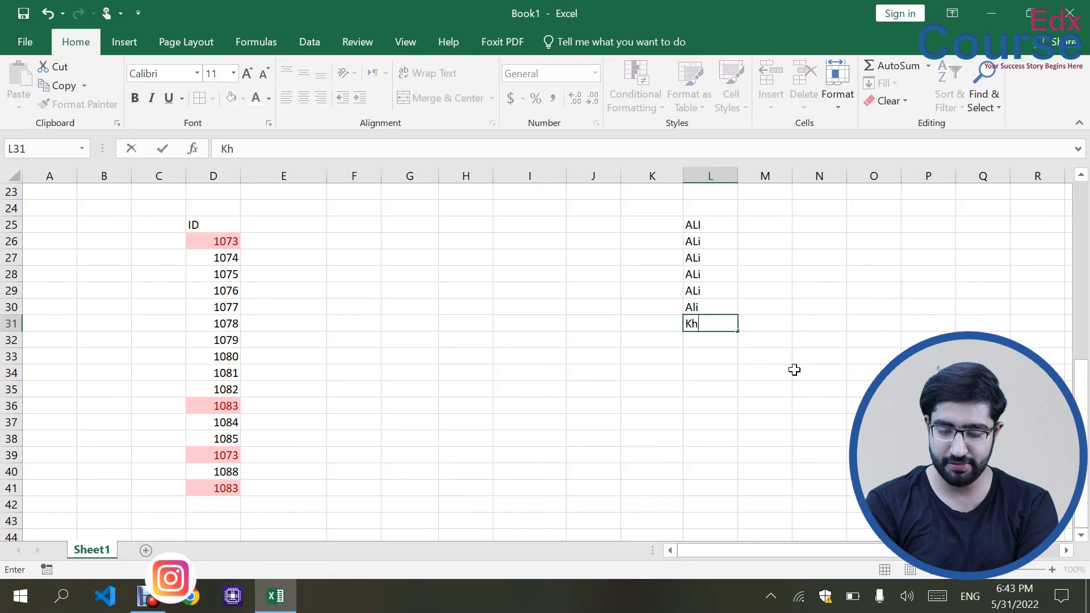
key("Return")
type("Ali")
key("Return")
type("K")
key("Return")
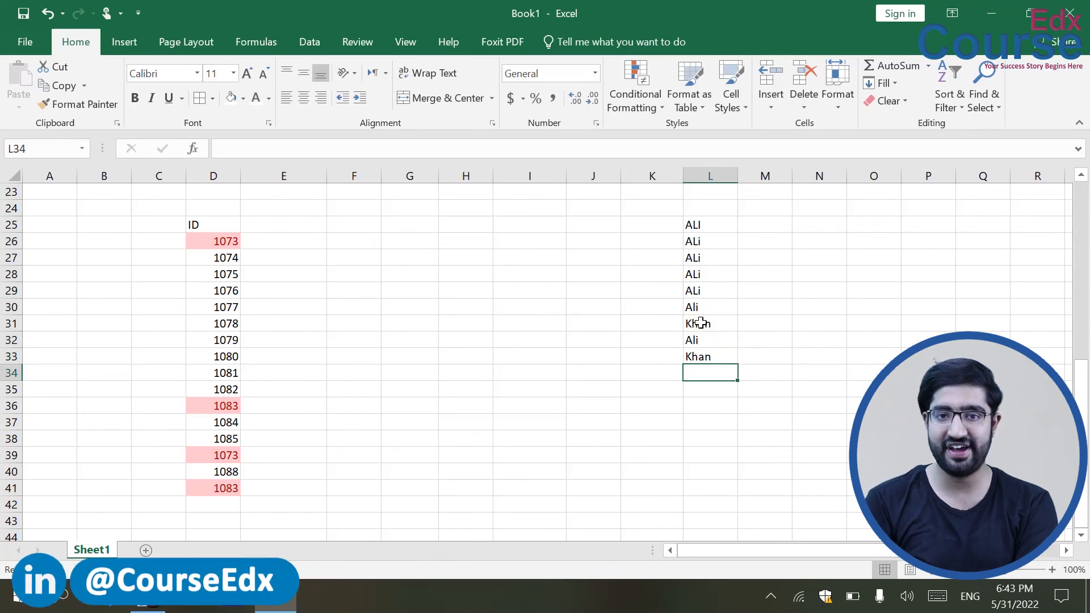
Enter a name not yet in the list in L34 and repeat the two earlier sample names across L35 to L38.
type("Khubaib")
key("Return")
type("Ali")
key("Return")
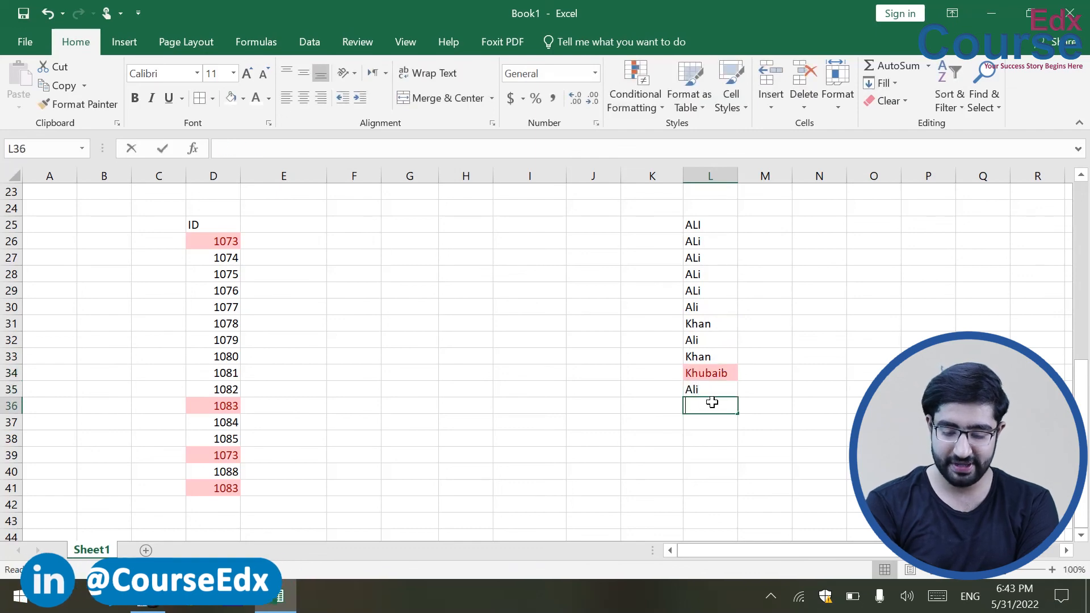
type("Khan")
key("Return")
type("Khan")
key("Return")
type("Ali")
key("Return")
key("Up")
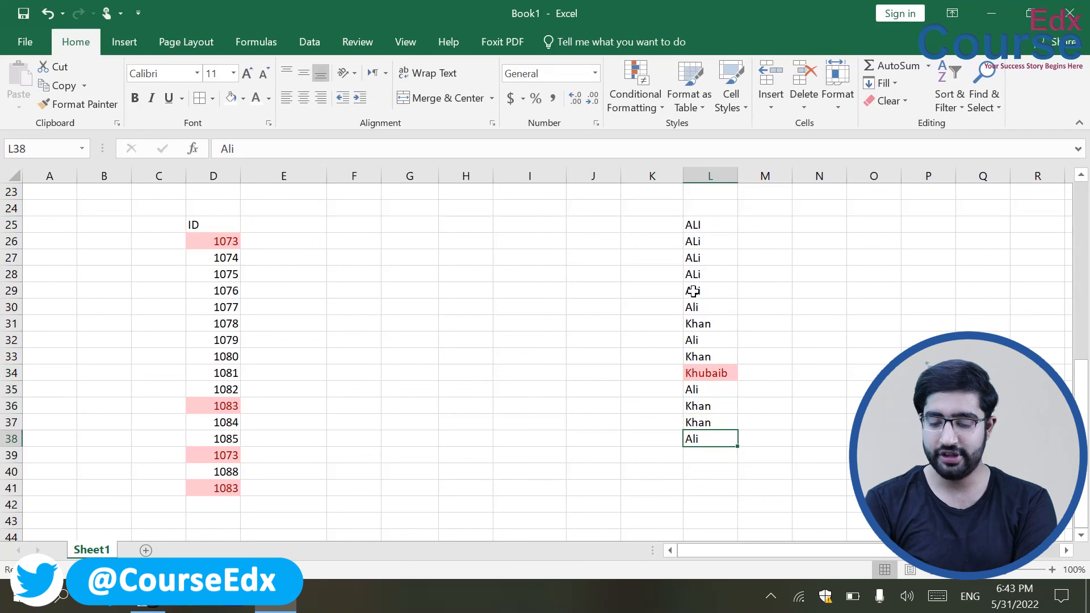
Review the names in L25:L38 and bring up the available Highlight Cells Rules.
left_click_drag(691, 229, 695, 440)
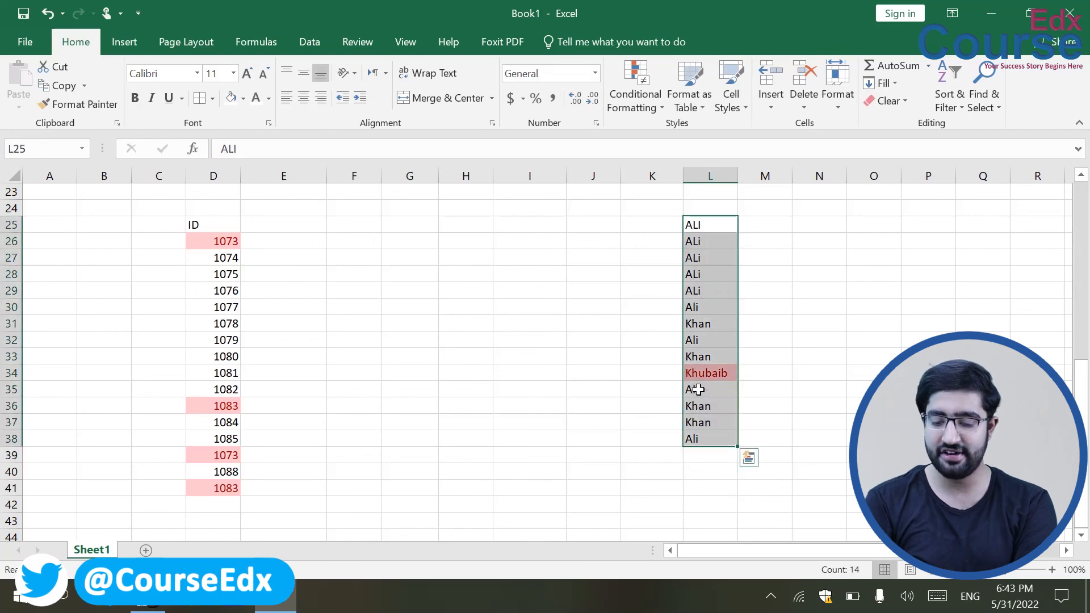
left_click(698, 387)
left_click(783, 392)
left_click(635, 113)
mouse_move(645, 131)
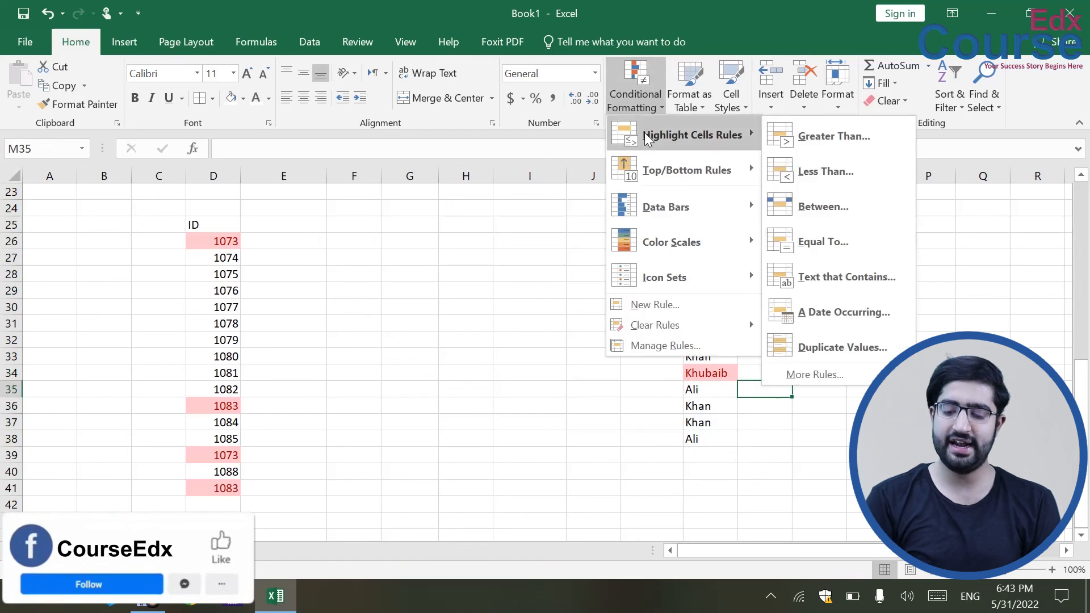